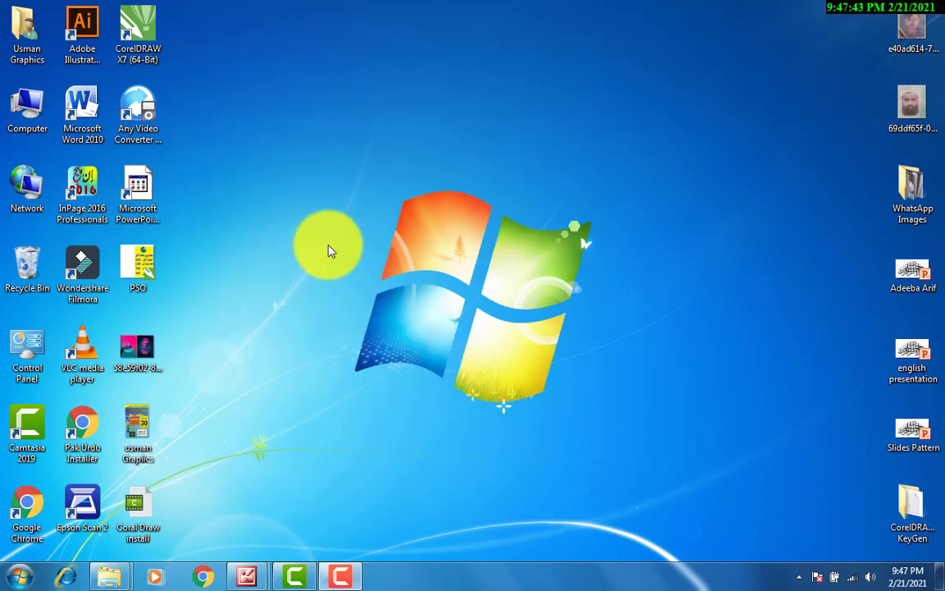
# Open CorelDRAW X7 from the desktop and accept changing the color scheme to Windows 7 Basic.
pyautogui.doubleClick(131, 25)
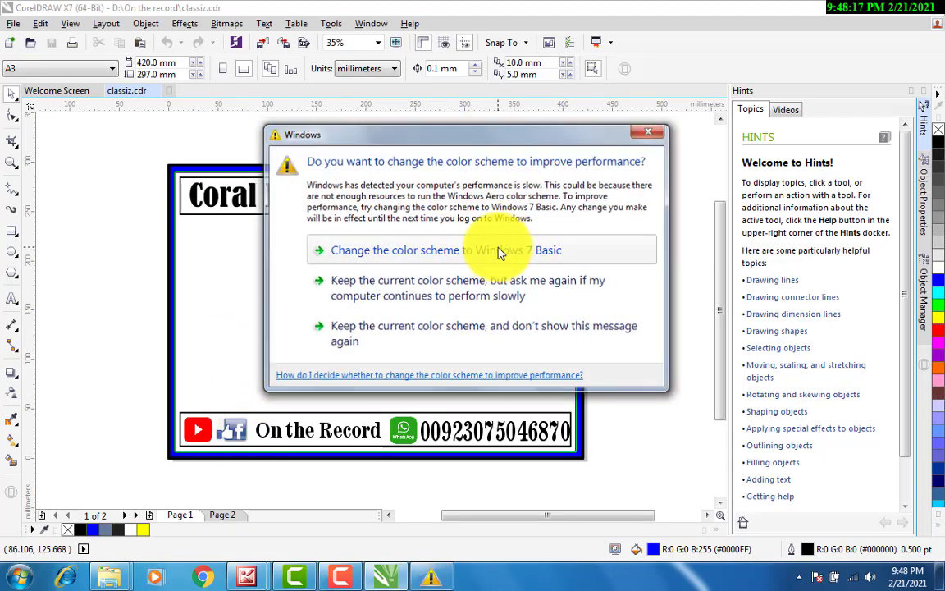
pyautogui.click(498, 252)
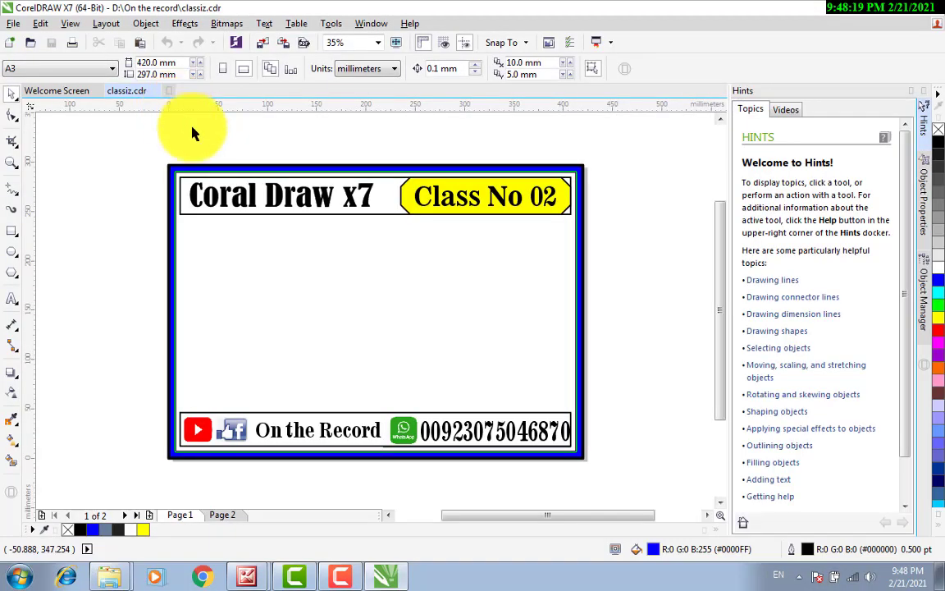
pyautogui.click(14, 98)
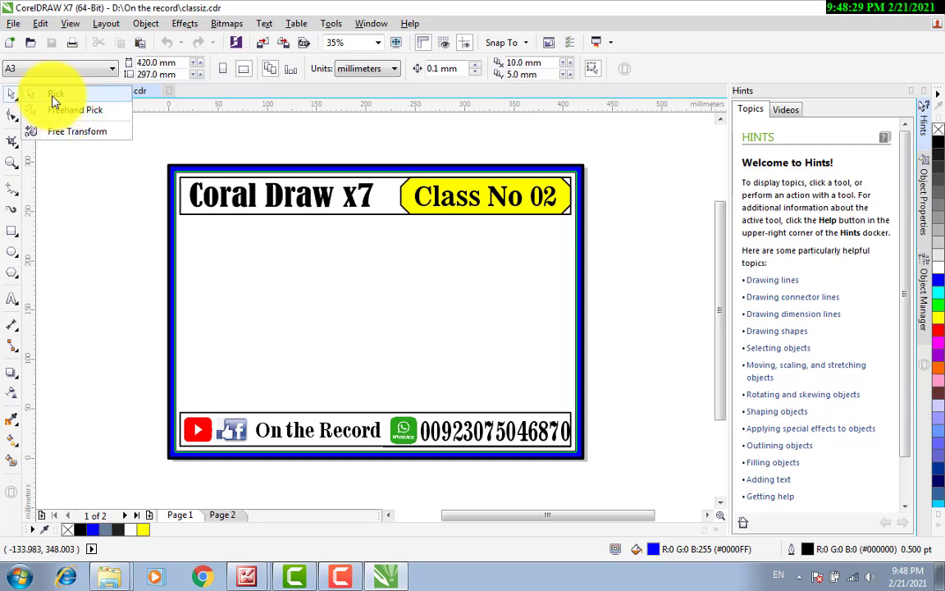
pyautogui.click(12, 97)
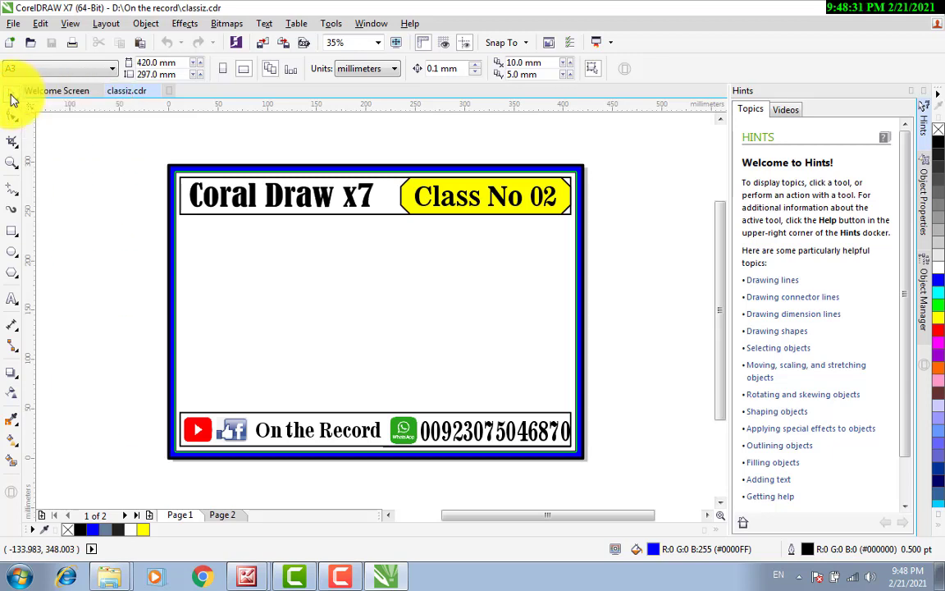
pyautogui.click(13, 234)
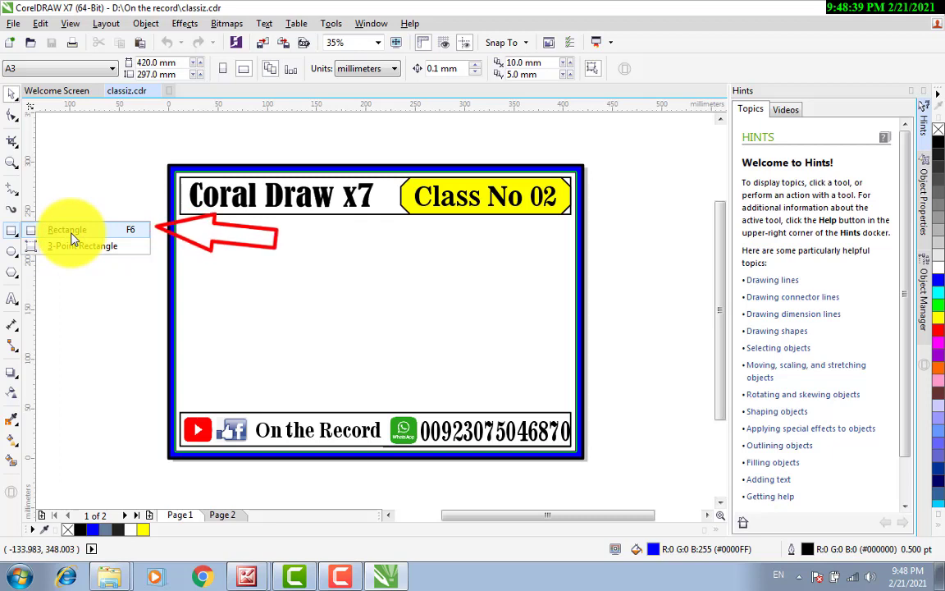
pyautogui.click(71, 187)
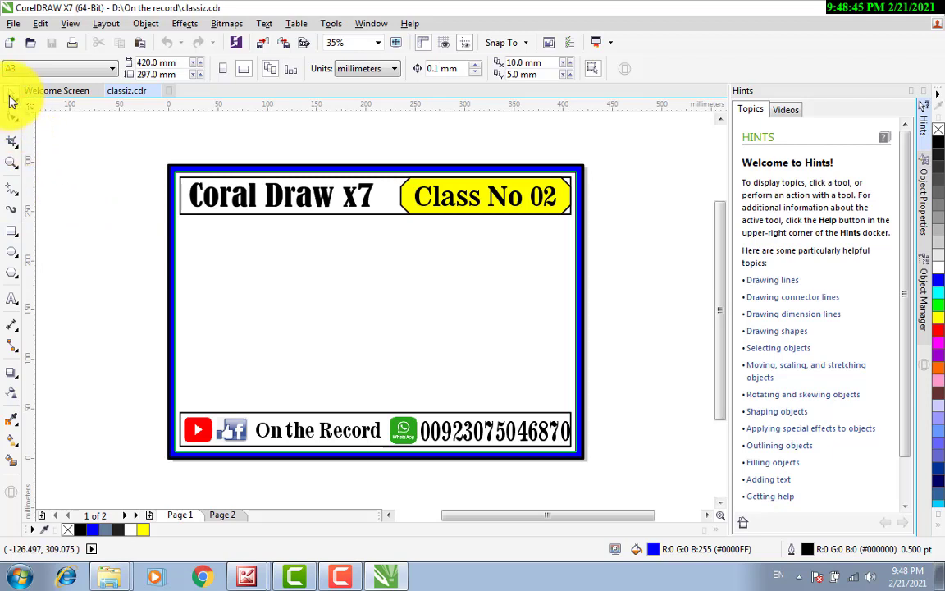
pyautogui.click(12, 98)
pyautogui.click(54, 95)
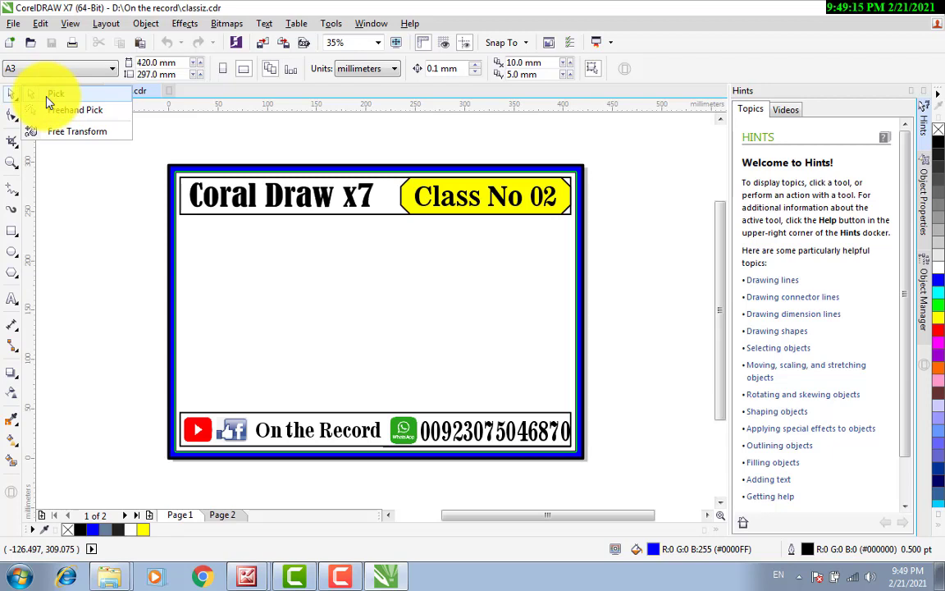
# Draw a rectangle about 108 by 90 mm below the page heading and remove its fill.
pyautogui.click(14, 237)
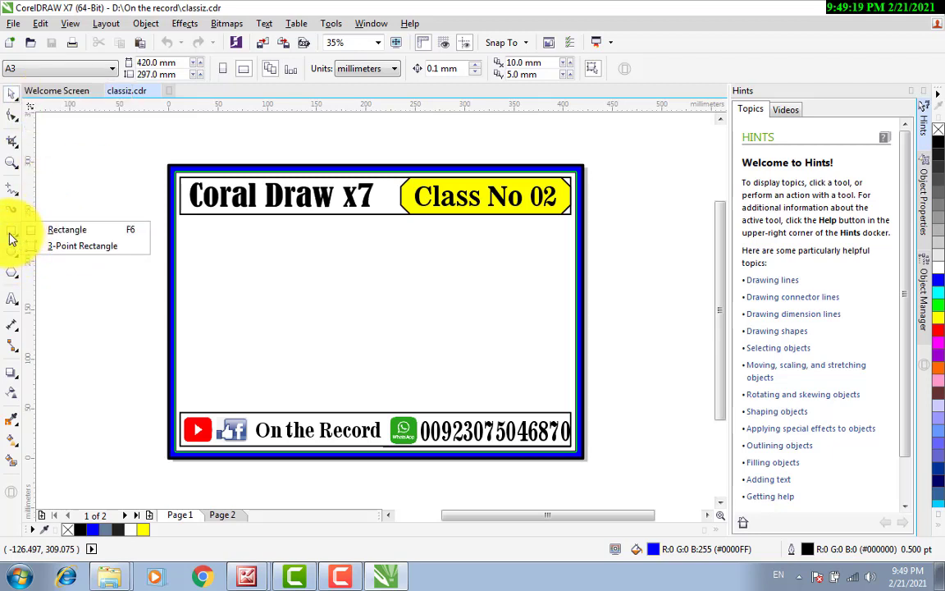
pyautogui.click(11, 238)
pyautogui.moveTo(215, 250); pyautogui.dragTo(321, 336)
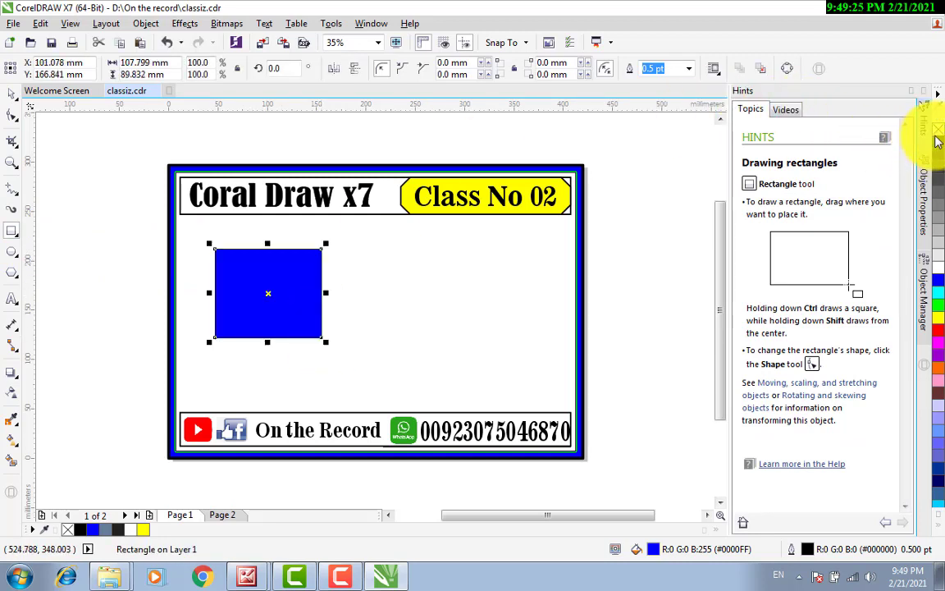
pyautogui.click(940, 133)
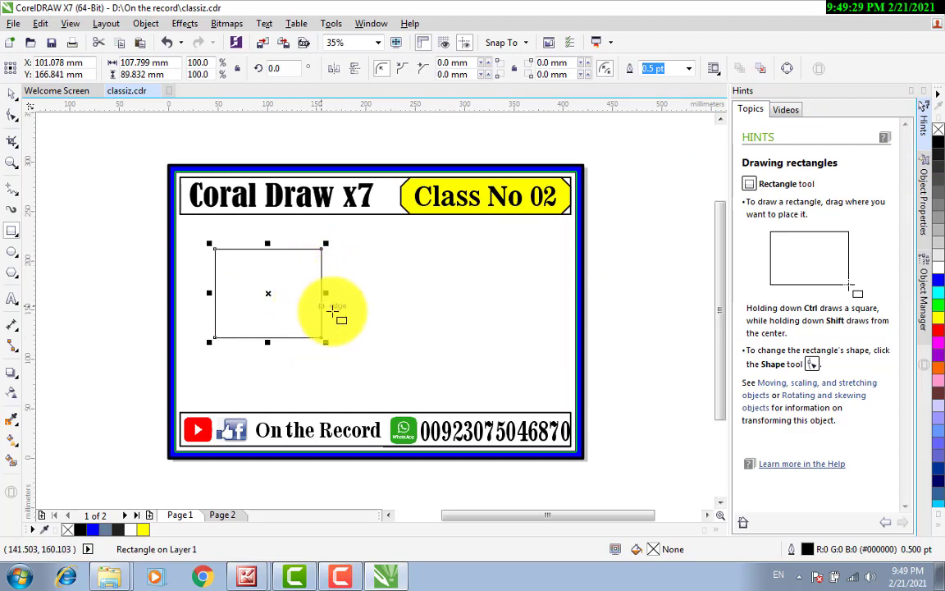
pyautogui.moveTo(269, 295)
pyautogui.mouseDown()
pyautogui.moveTo(287, 295)
pyautogui.moveTo(271, 295)
pyautogui.mouseUp()
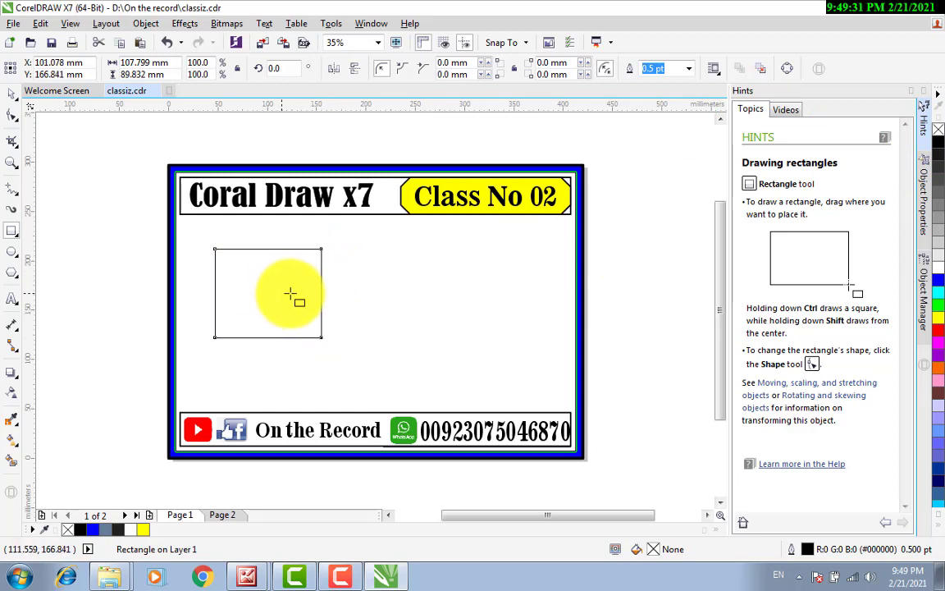
# Stretch the rectangle to about 308 mm wide and 136 mm high, and scale it from a corner to about 188 by 83 mm.
pyautogui.click(13, 101)
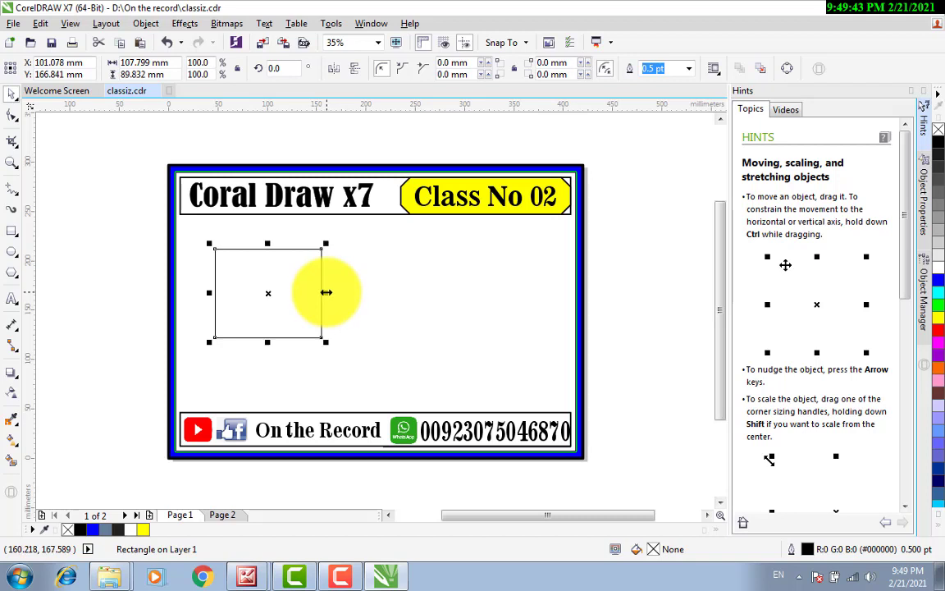
pyautogui.scroll(5, 327, 292)
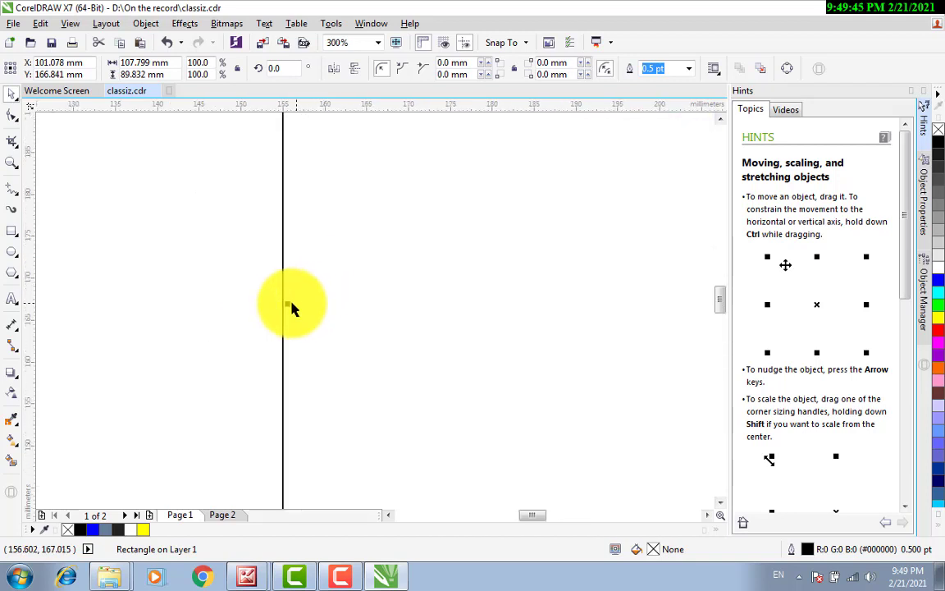
pyautogui.scroll(-5, 286, 303)
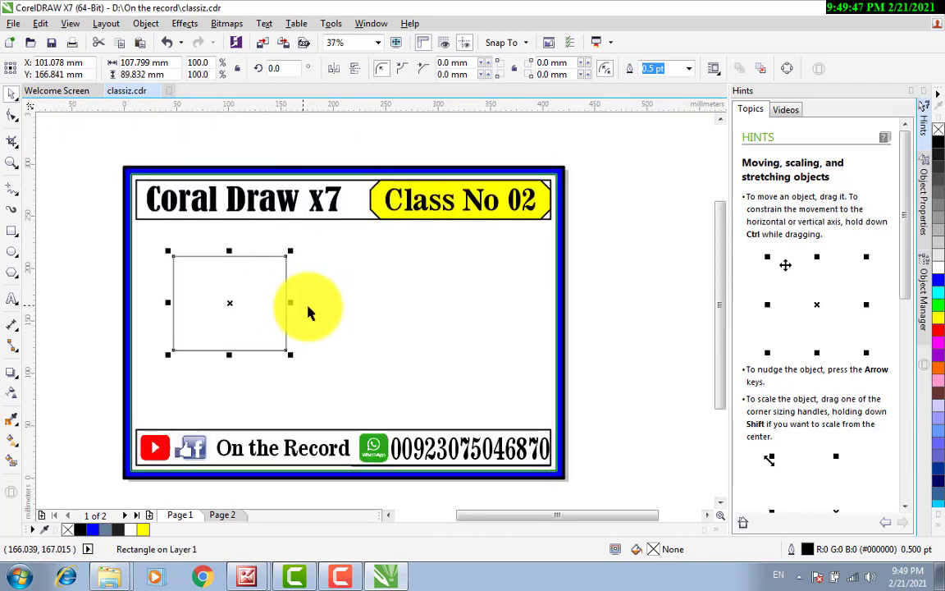
pyautogui.moveTo(289, 303); pyautogui.dragTo(500, 301)
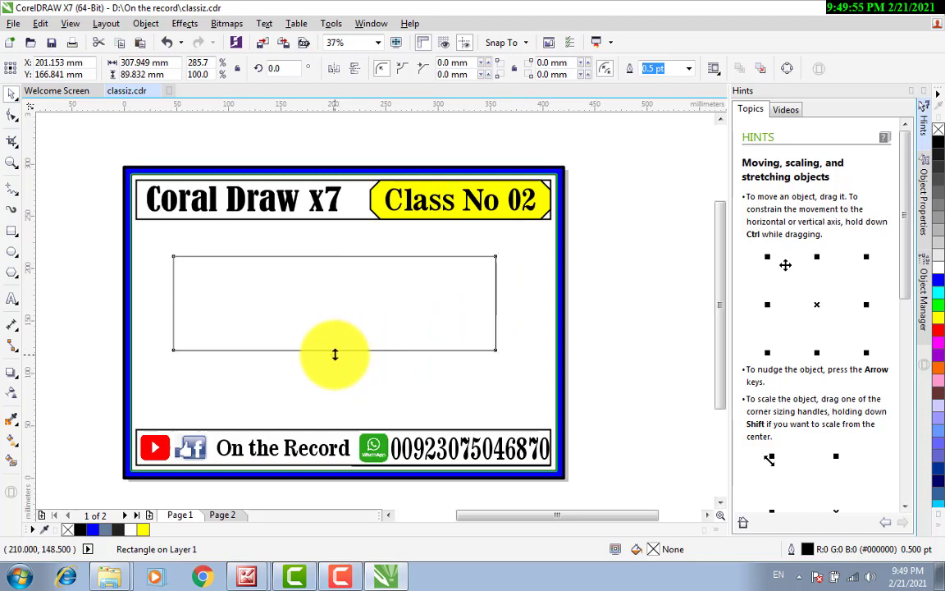
pyautogui.moveTo(334, 354); pyautogui.dragTo(333, 402)
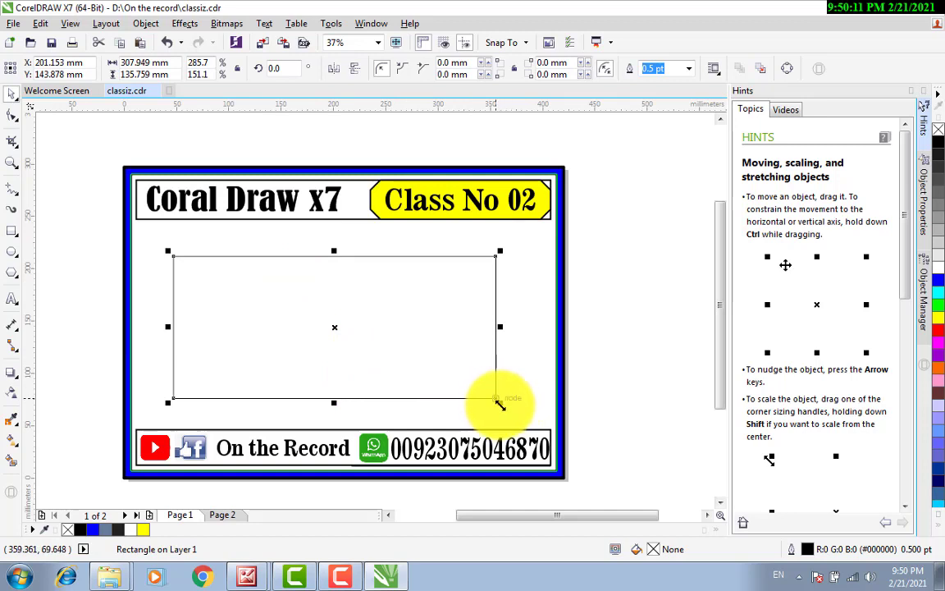
pyautogui.moveTo(500, 403); pyautogui.dragTo(376, 355)
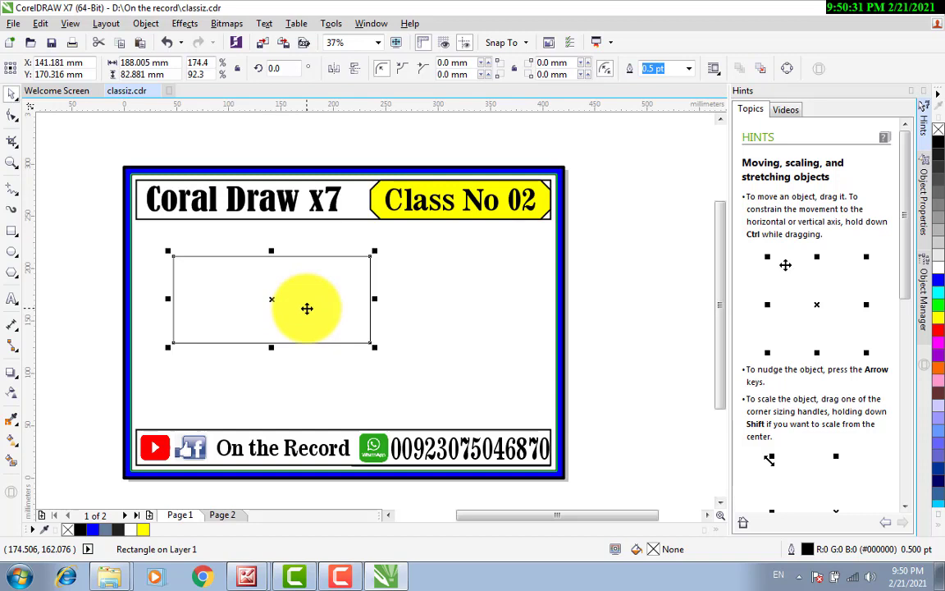
# Replace the rectangle with a new unfilled one about 78 by 78 mm in the middle of the frame.
pyautogui.press('Delete')
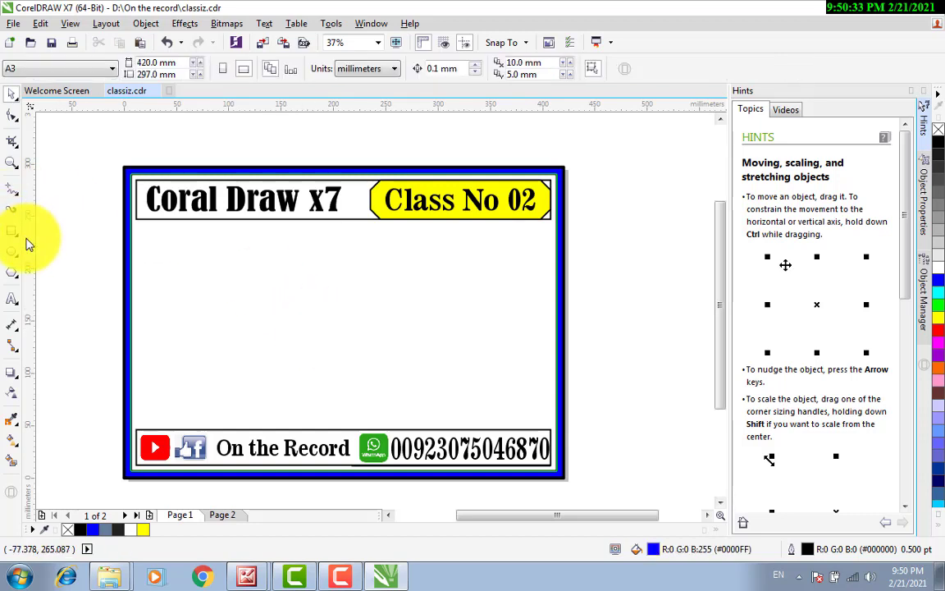
pyautogui.click(13, 232)
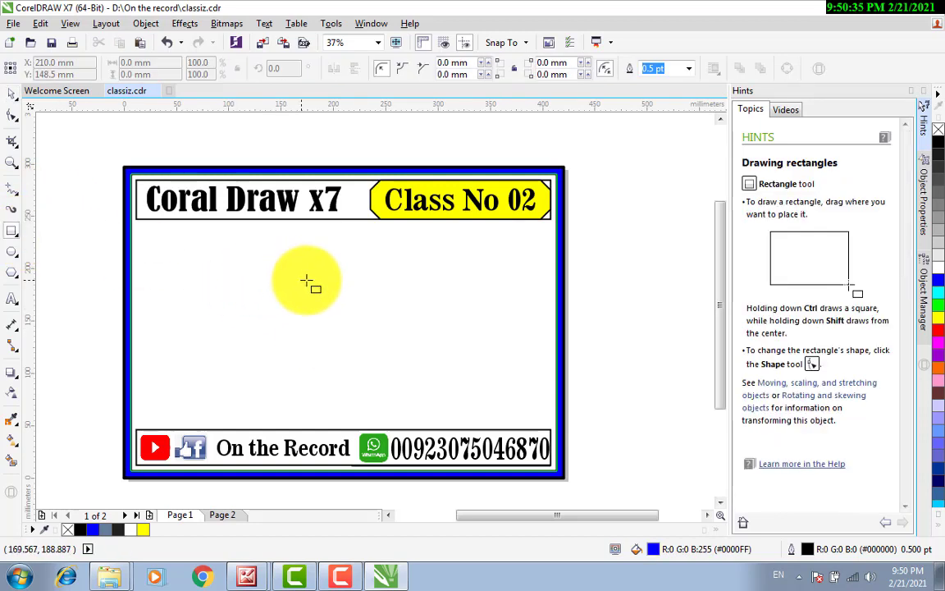
pyautogui.moveTo(305, 276); pyautogui.dragTo(386, 356)
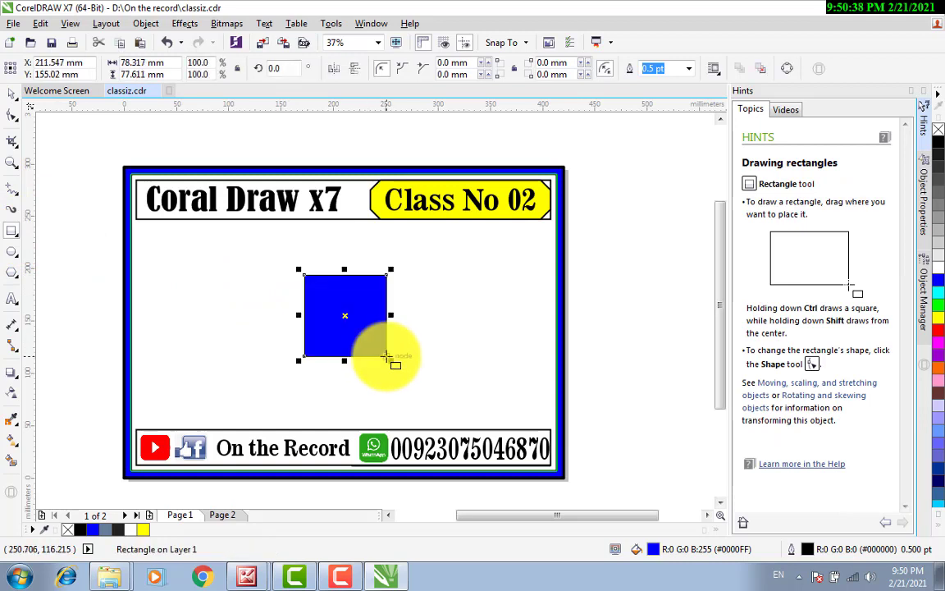
pyautogui.click(939, 131)
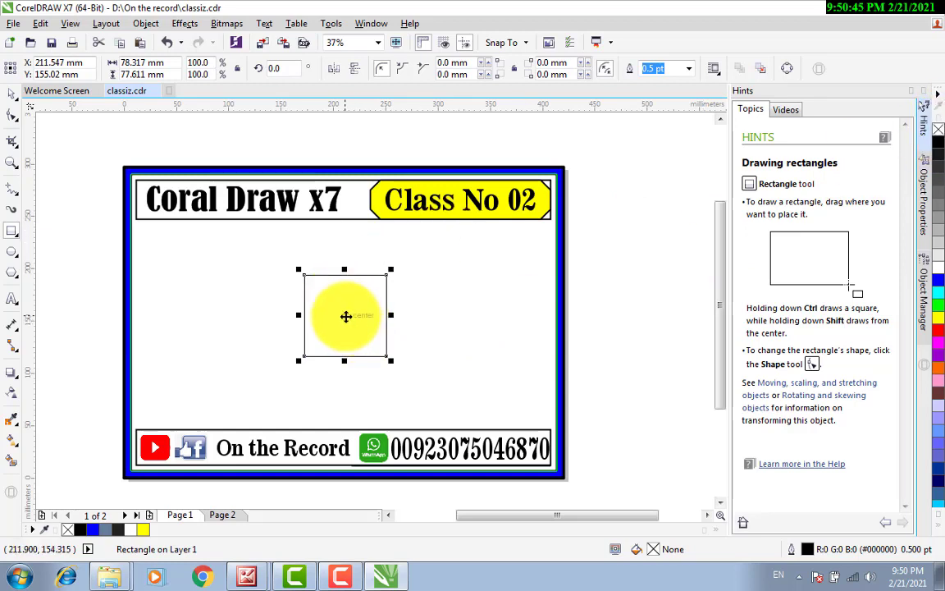
# Try widening the unfilled rectangle to about 102 mm by its side handle, and return it to its original width.
pyautogui.moveTo(392, 316); pyautogui.dragTo(417, 316)
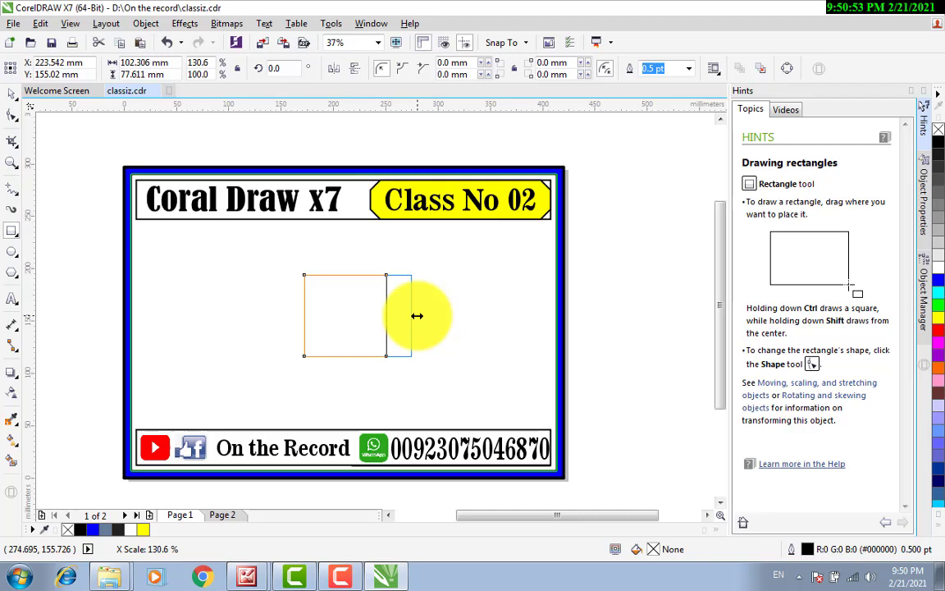
pyautogui.moveTo(405, 313); pyautogui.dragTo(391, 304)
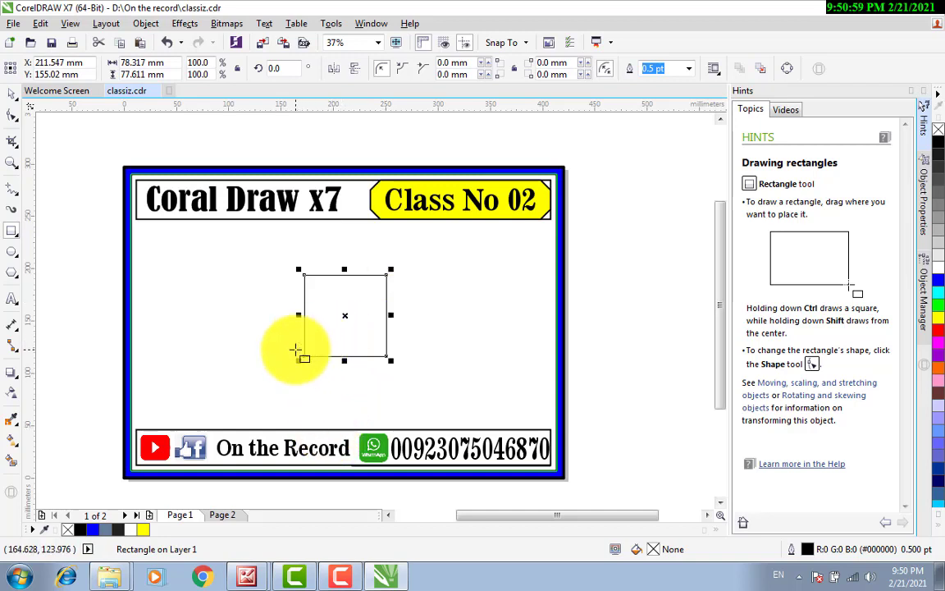
# View the keyboard illustration on page 2 and the Welcome Screen, and return to page 1.
pyautogui.click(228, 518)
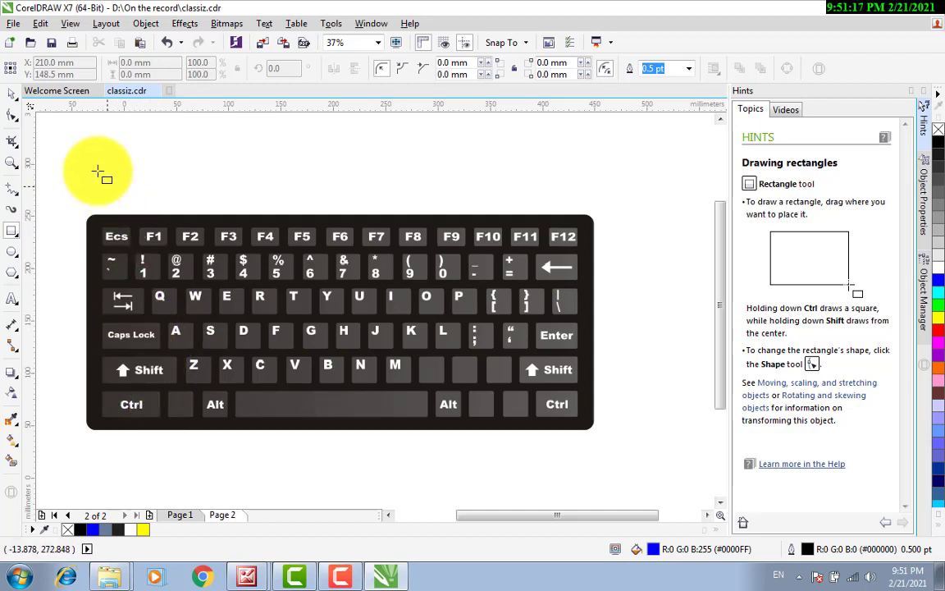
pyautogui.click(66, 92)
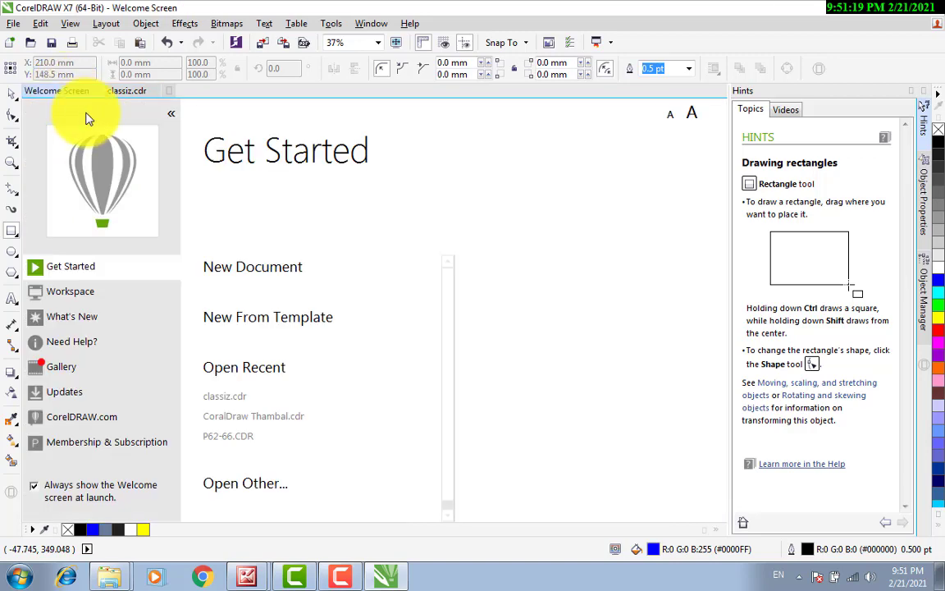
pyautogui.click(131, 91)
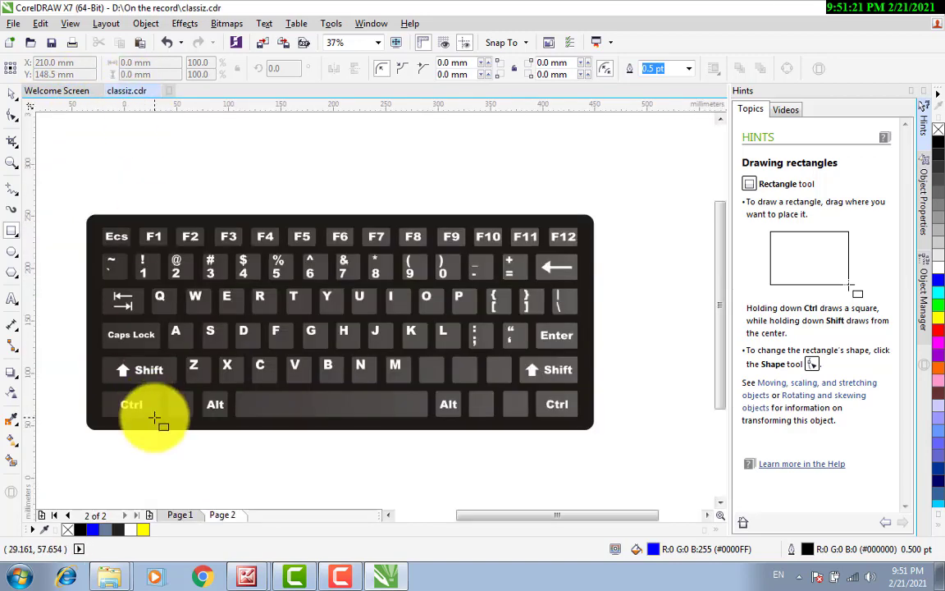
pyautogui.click(182, 517)
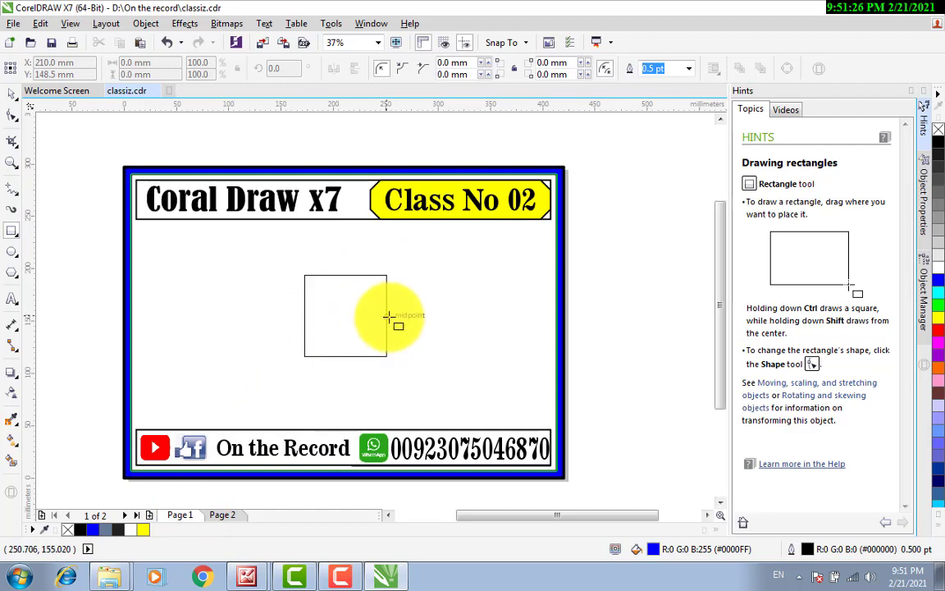
# Switch between the Rectangle and Pick tools, and select the unfilled rectangle by its upper edge.
pyautogui.click(12, 94)
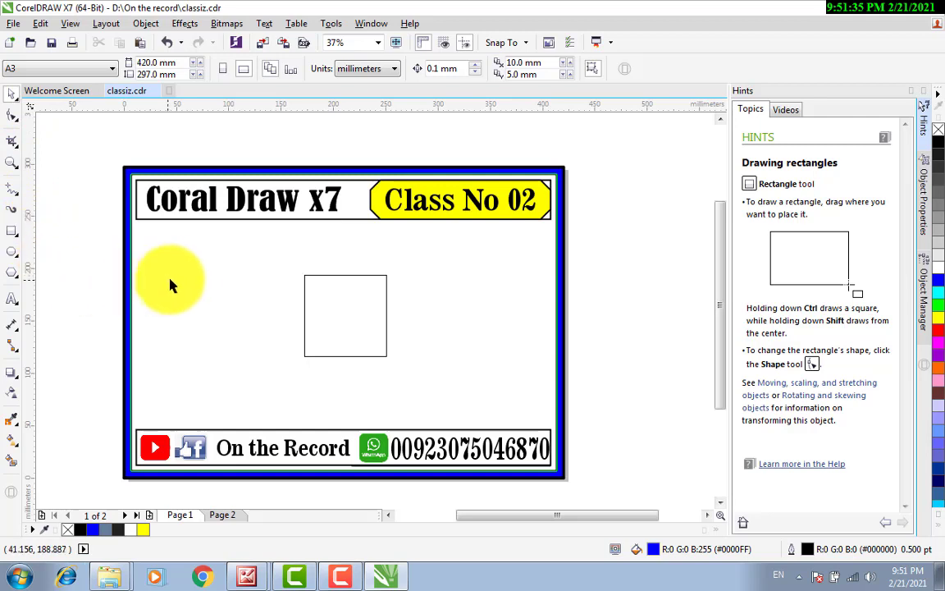
pyautogui.click(12, 233)
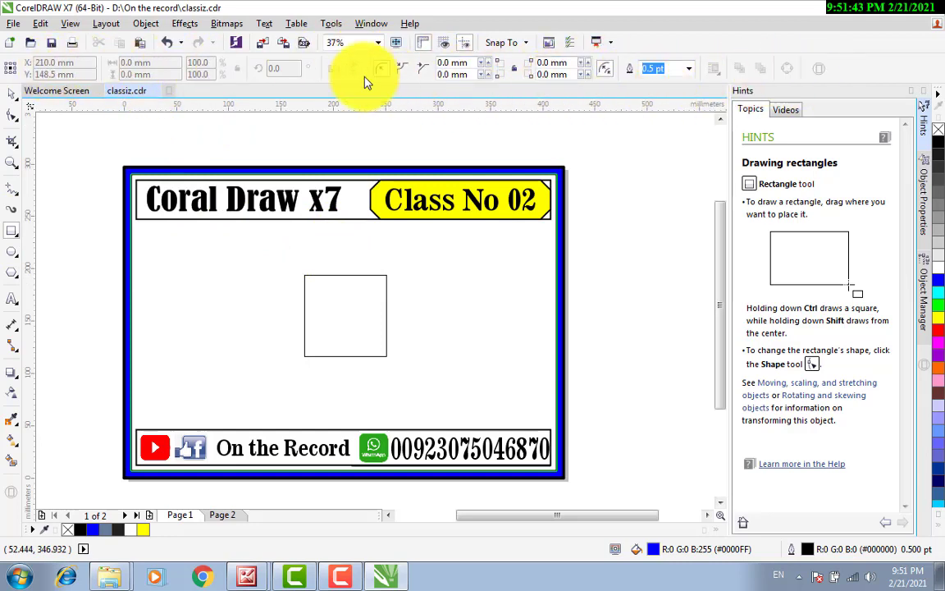
pyautogui.click(10, 98)
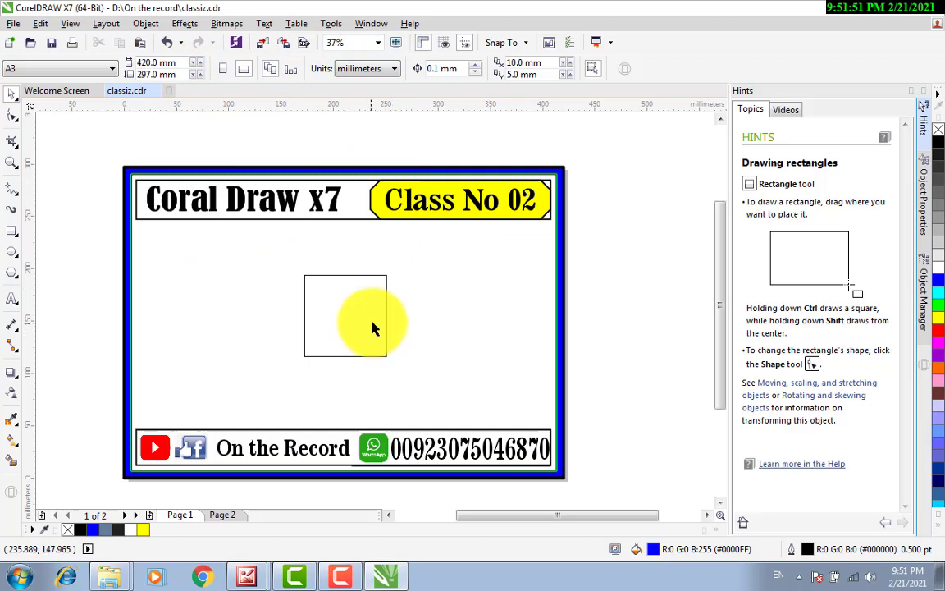
pyautogui.click(345, 279)
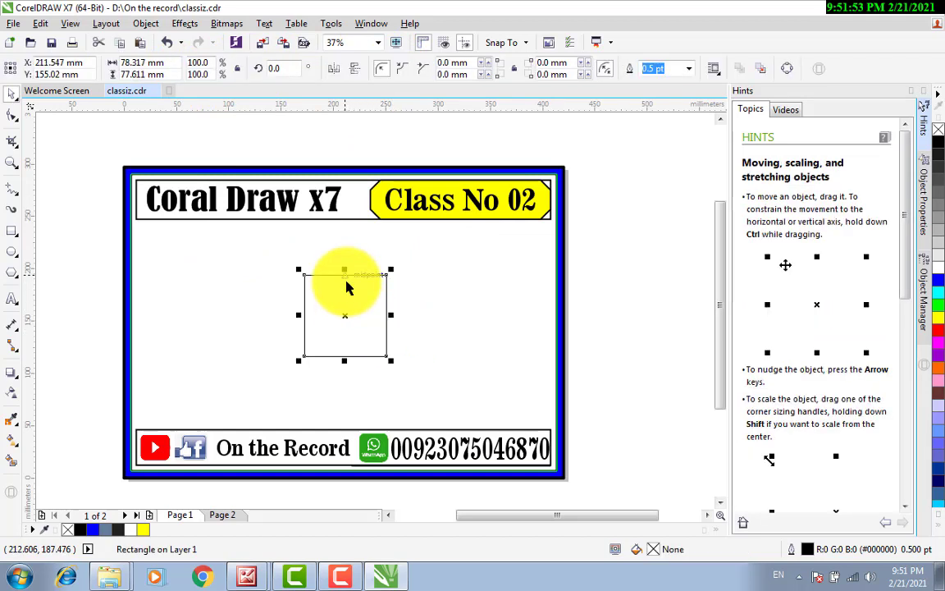
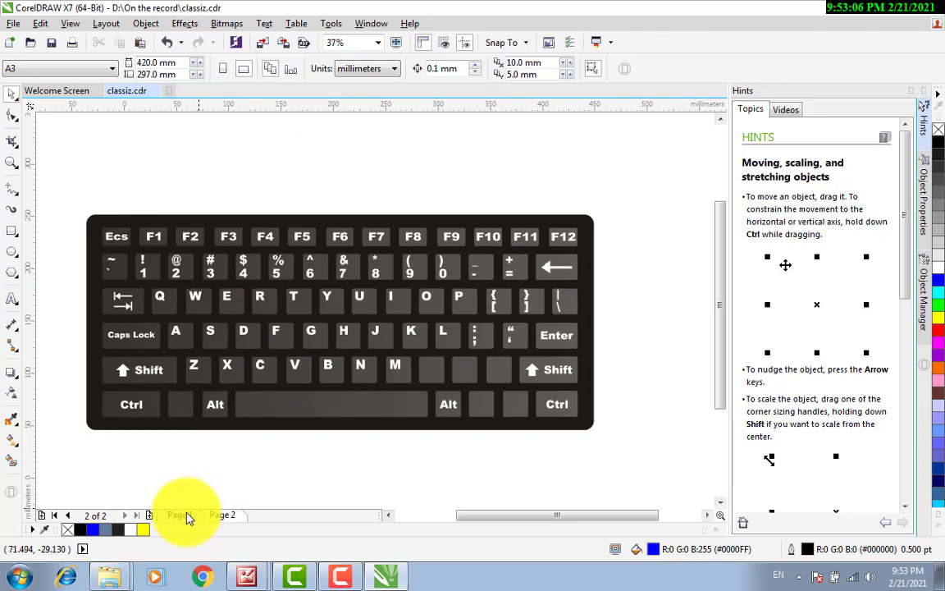
# Draw a trial rectangle from corner to corner in the page's empty area and delete it.
pyautogui.click(13, 231)
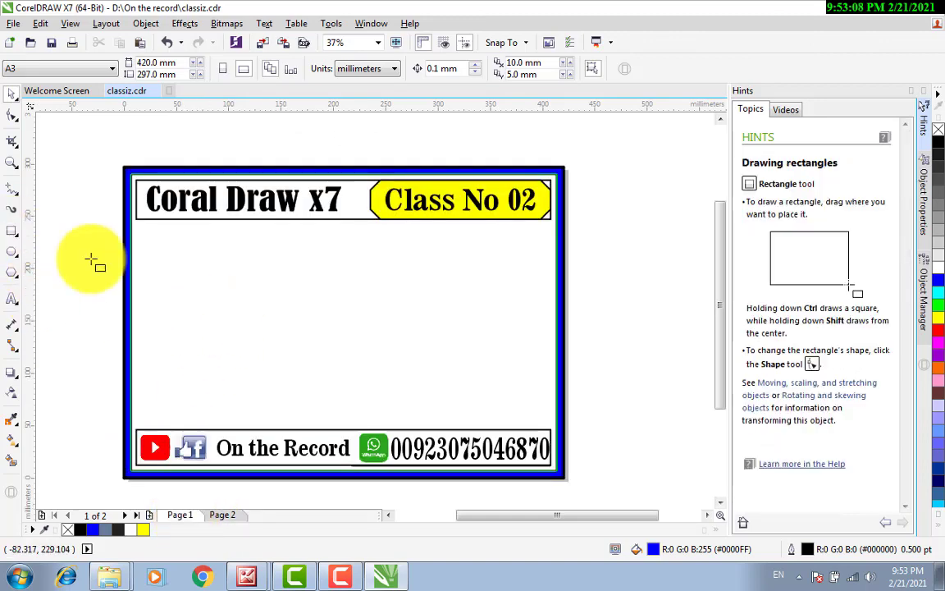
pyautogui.moveTo(247, 275); pyautogui.dragTo(340, 354)
pyautogui.press('Delete')
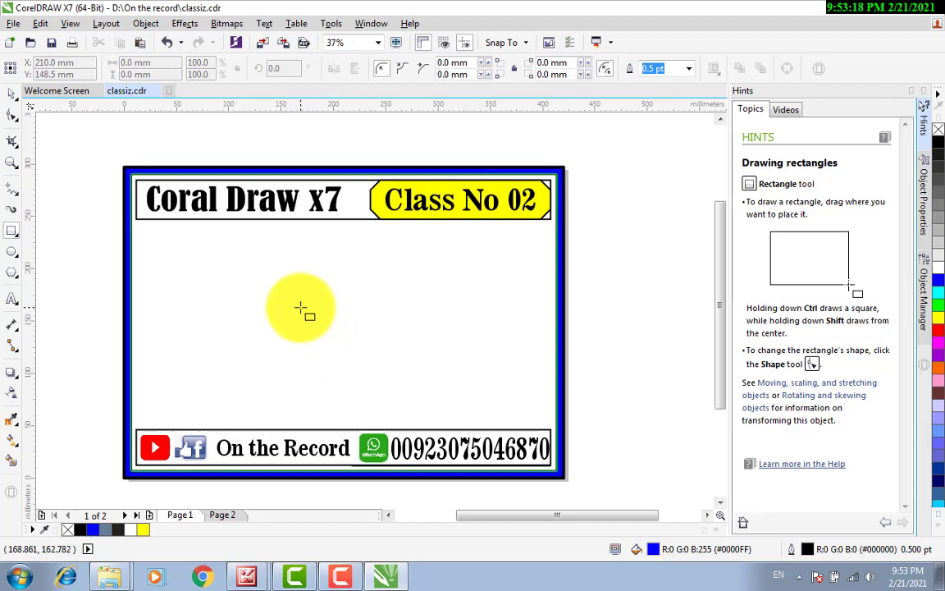
# Draw a square about 75 by 75 mm outward from its center, below the page heading.
pyautogui.moveTo(286, 288); pyautogui.dragTo(325, 326)
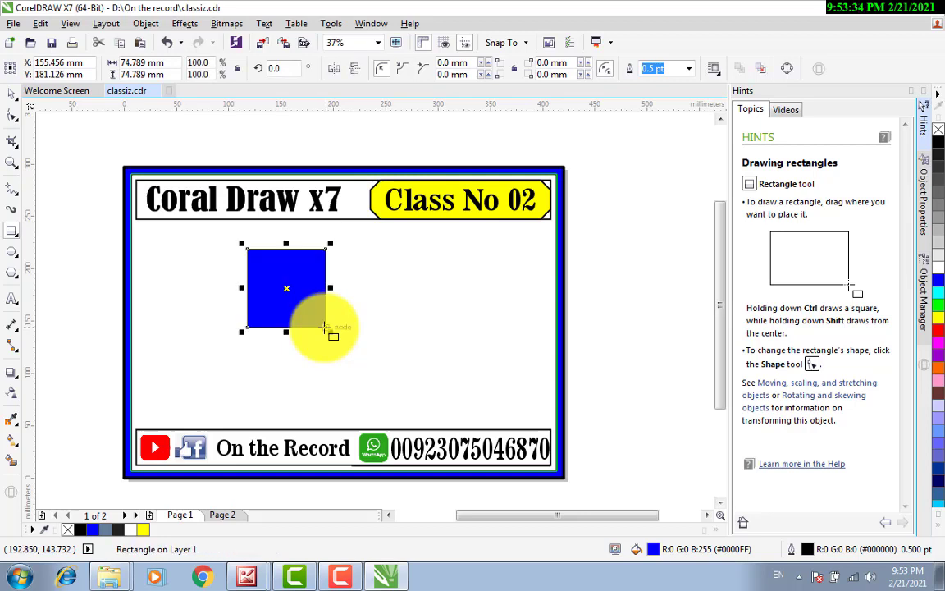
# Delete the blue square and create a new RGB document with one A3 page, 420 by 297 mm.
pyautogui.press('Delete')
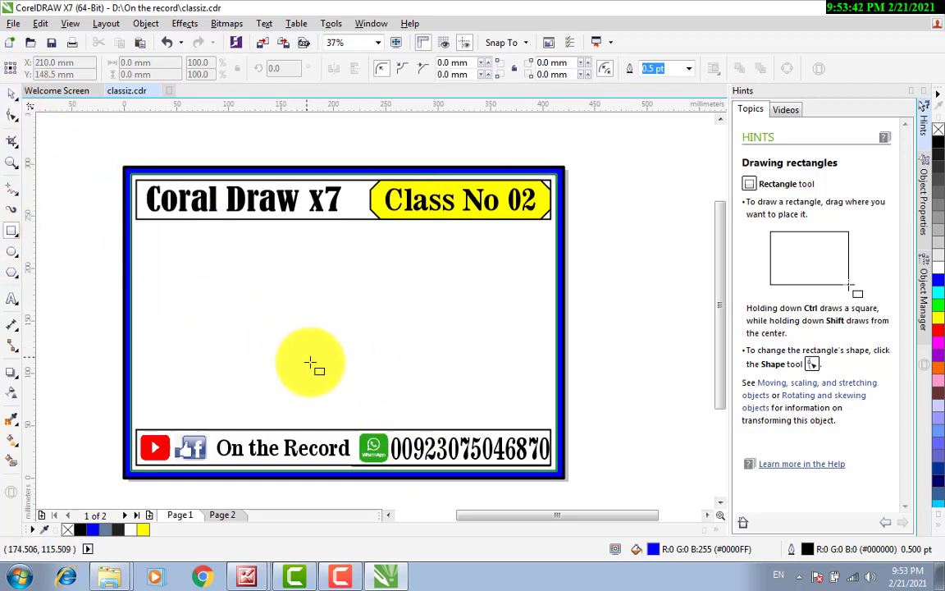
pyautogui.click(169, 91)
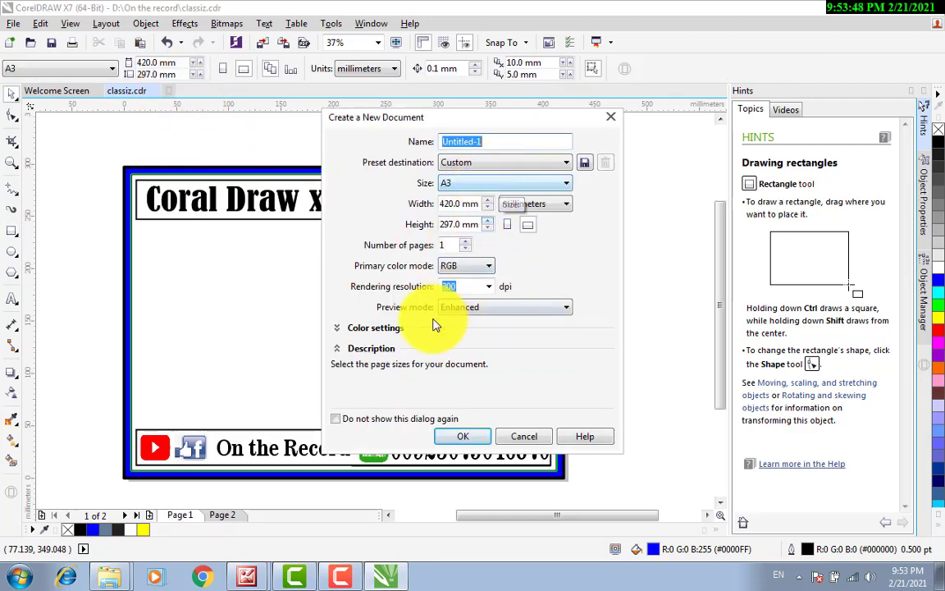
pyautogui.click(465, 440)
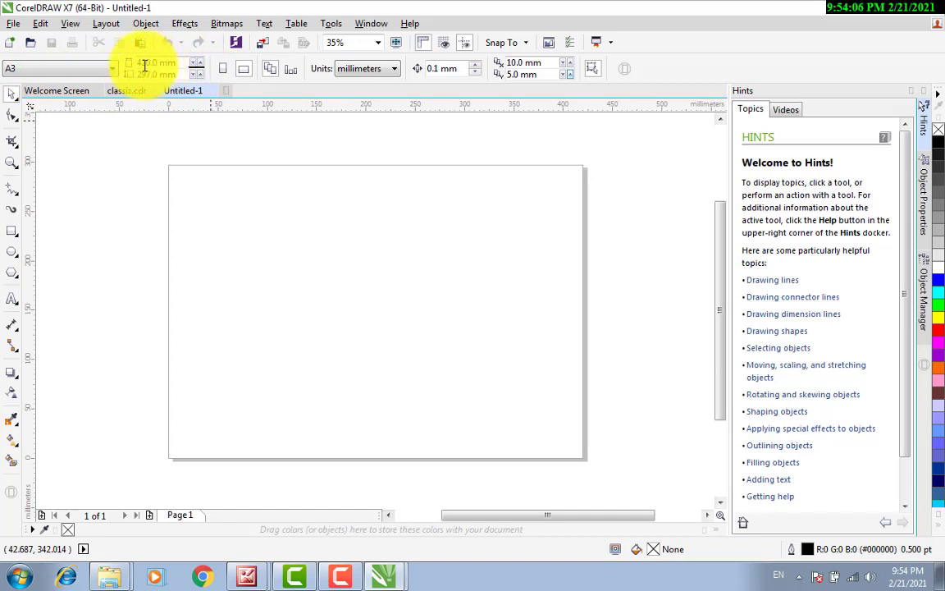
# Switch the page to portrait and back to landscape, and add two pages to the document.
pyautogui.click(224, 73)
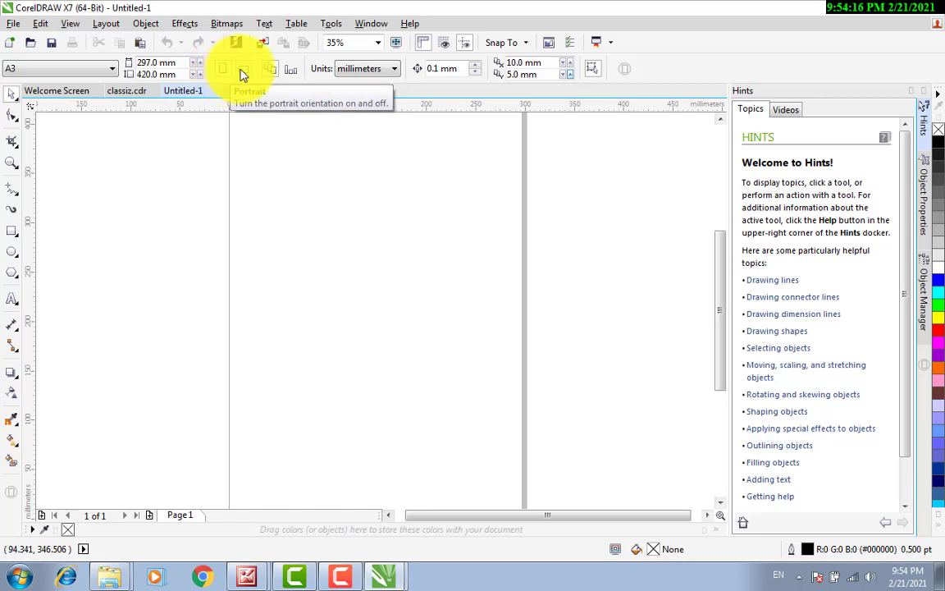
pyautogui.click(243, 73)
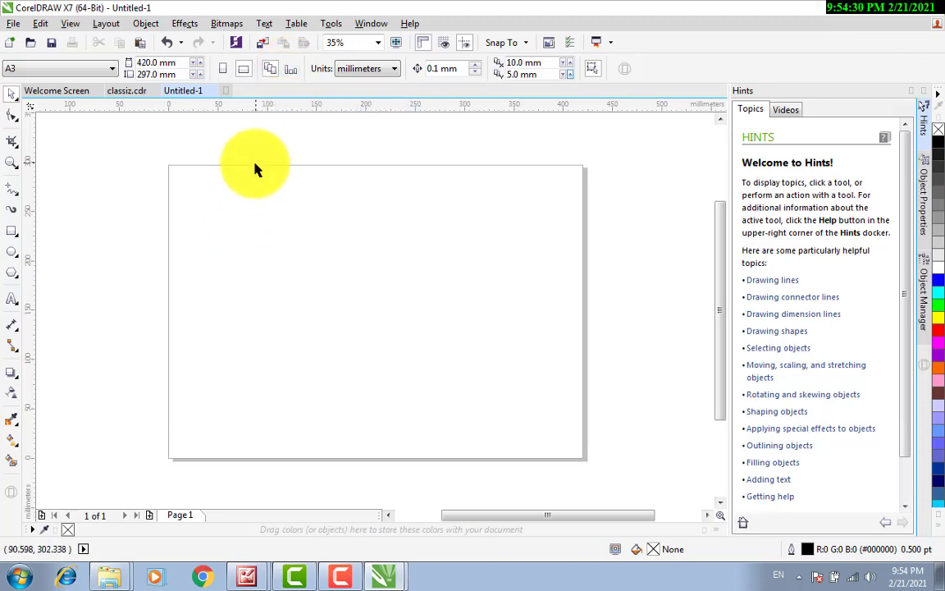
pyautogui.click(150, 516)
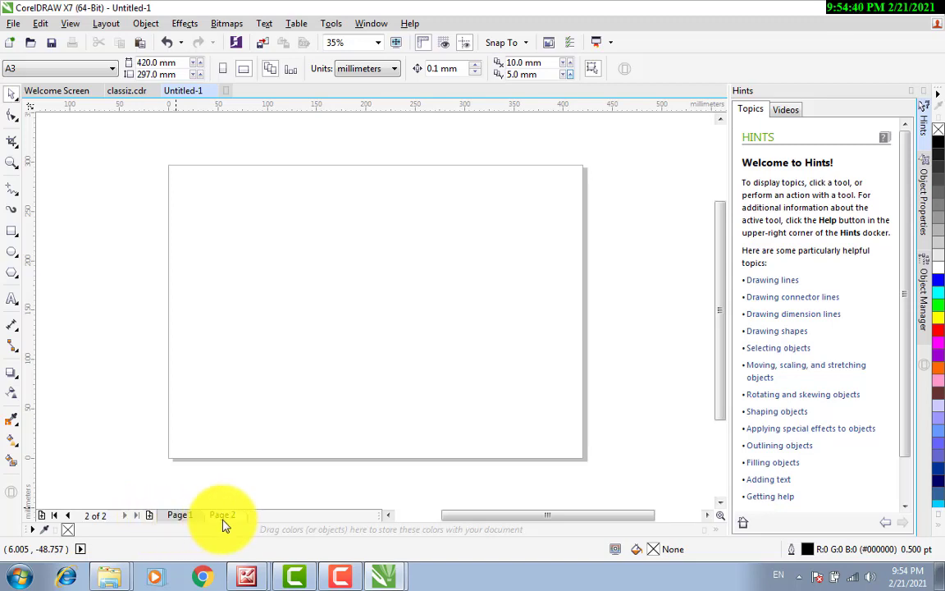
pyautogui.click(150, 518)
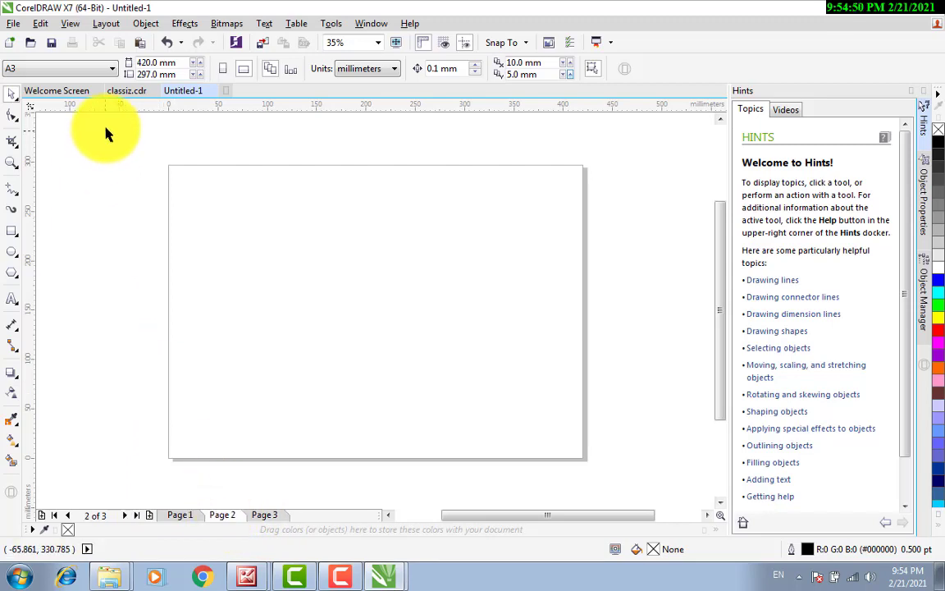
# Change the page size to A4 with the setting applied to all pages.
pyautogui.click(107, 68)
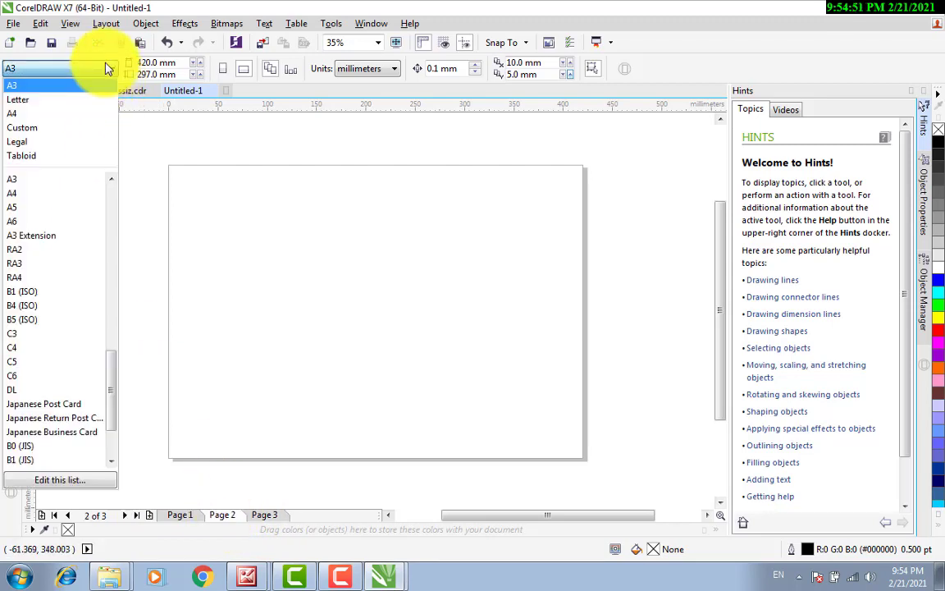
pyautogui.click(59, 120)
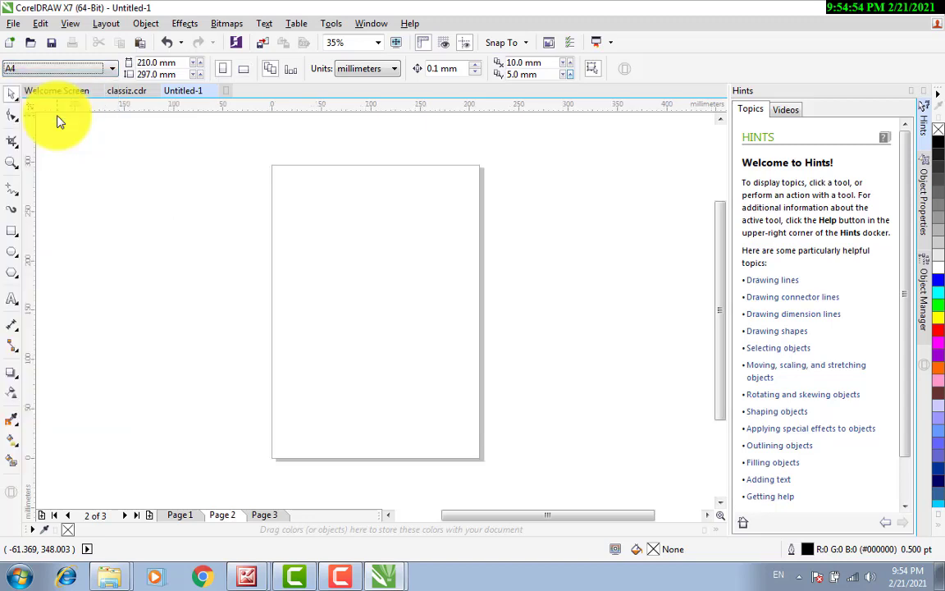
pyautogui.click(276, 73)
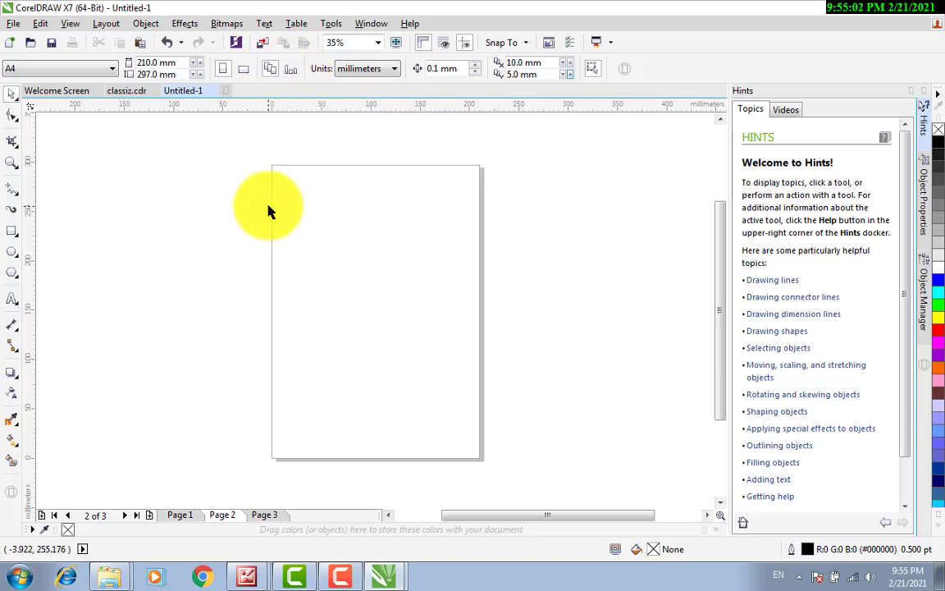
# Go to page 1 and change the page size to A3 in landscape orientation.
pyautogui.click(183, 517)
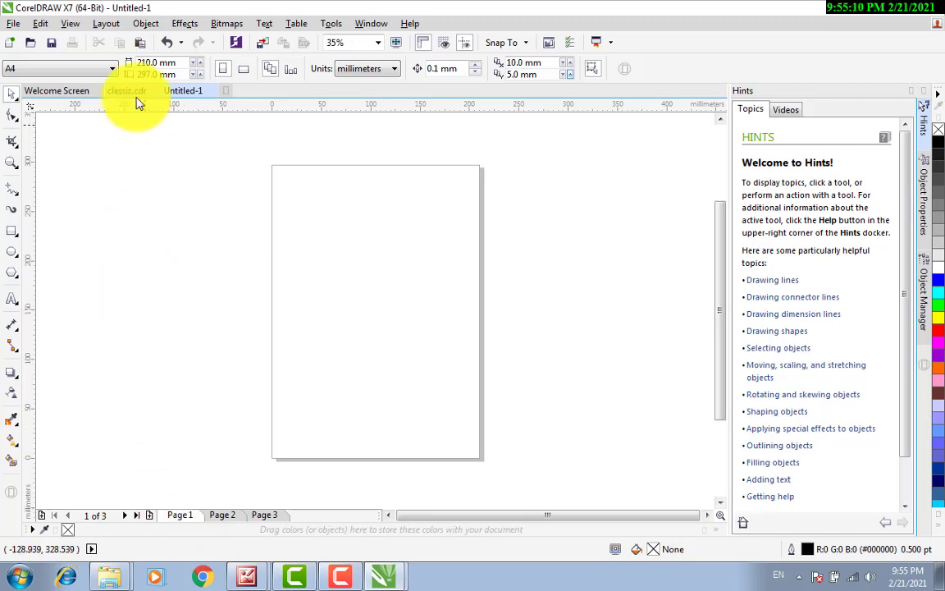
pyautogui.click(104, 67)
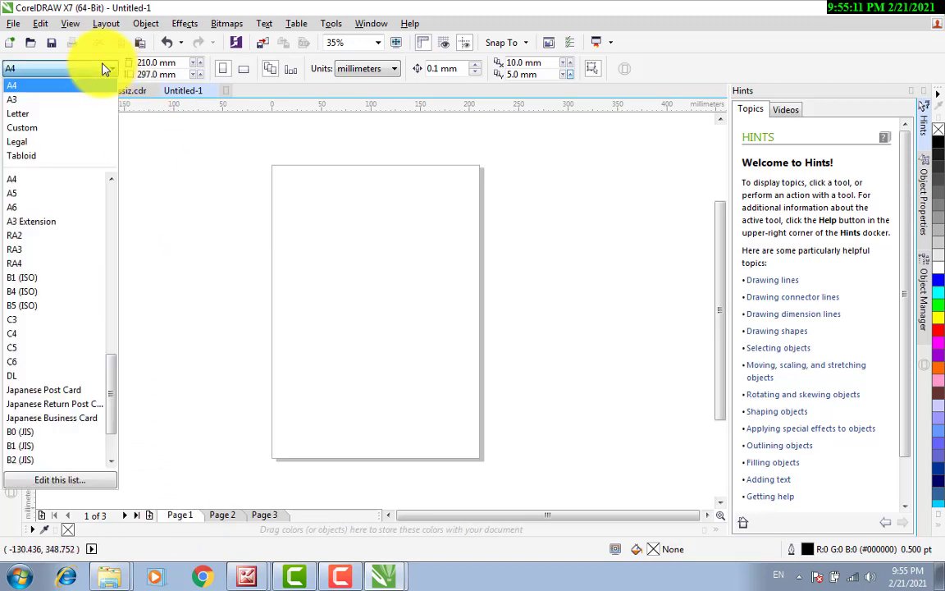
pyautogui.click(25, 99)
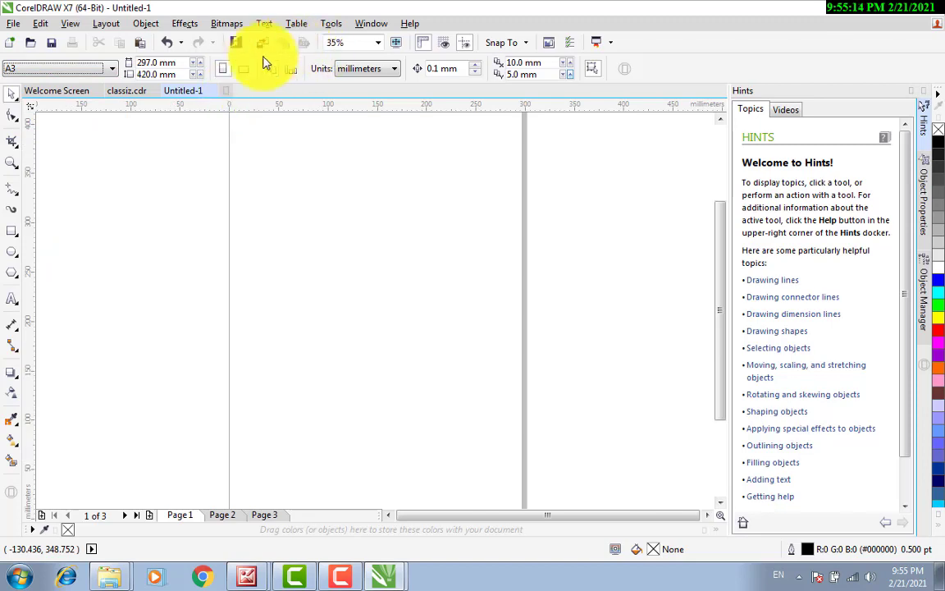
pyautogui.click(243, 69)
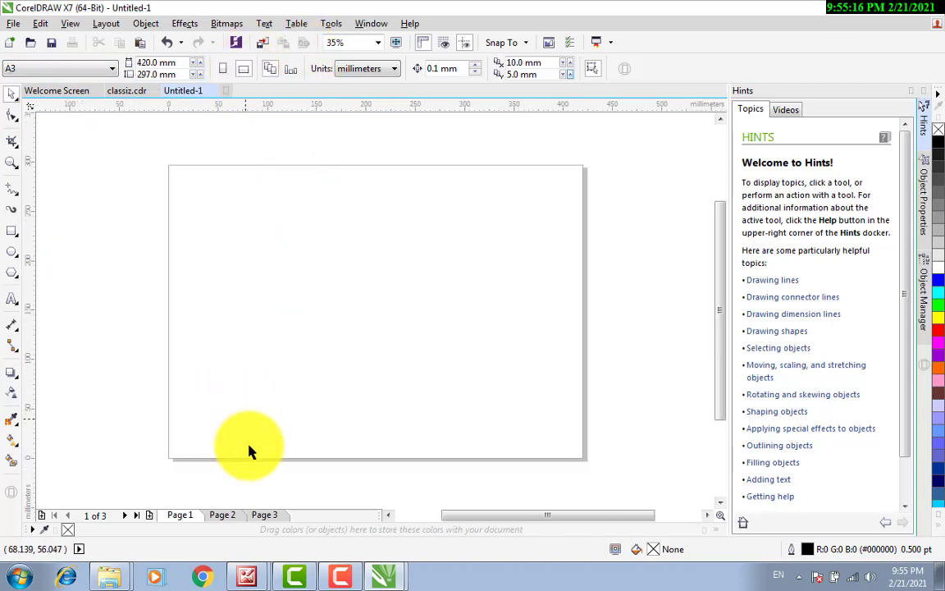
# Go to page 2 and change the page size to A4.
pyautogui.click(223, 516)
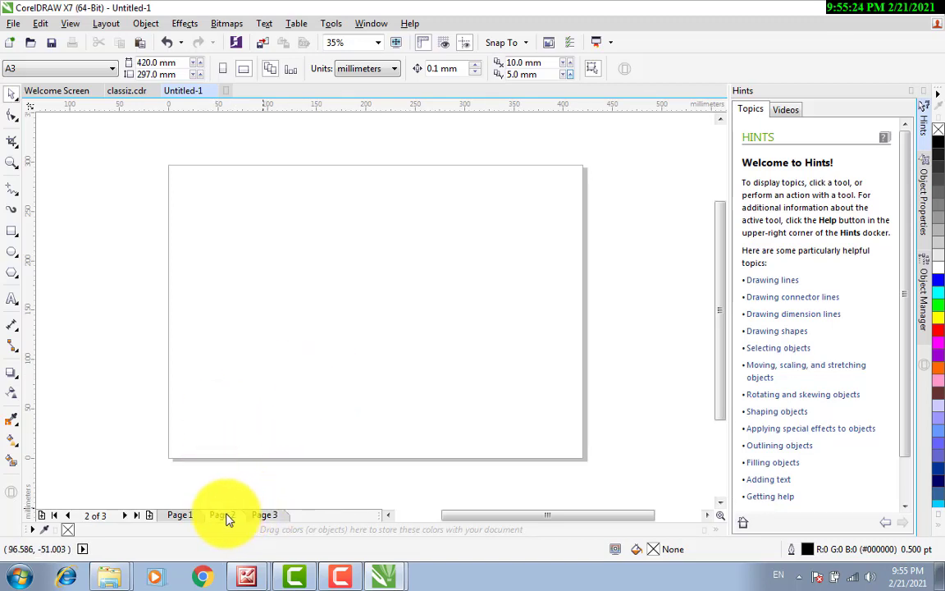
pyautogui.click(92, 69)
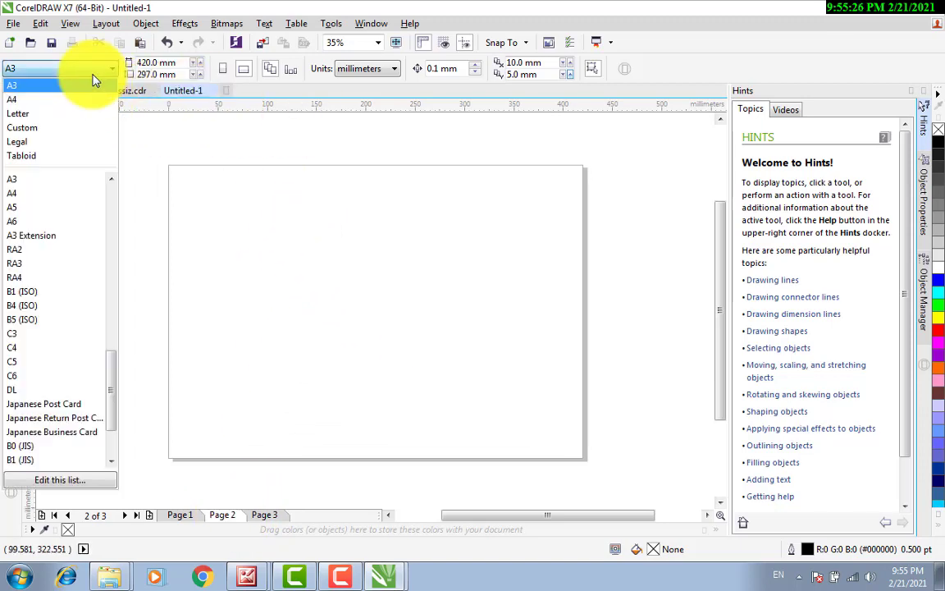
pyautogui.click(45, 98)
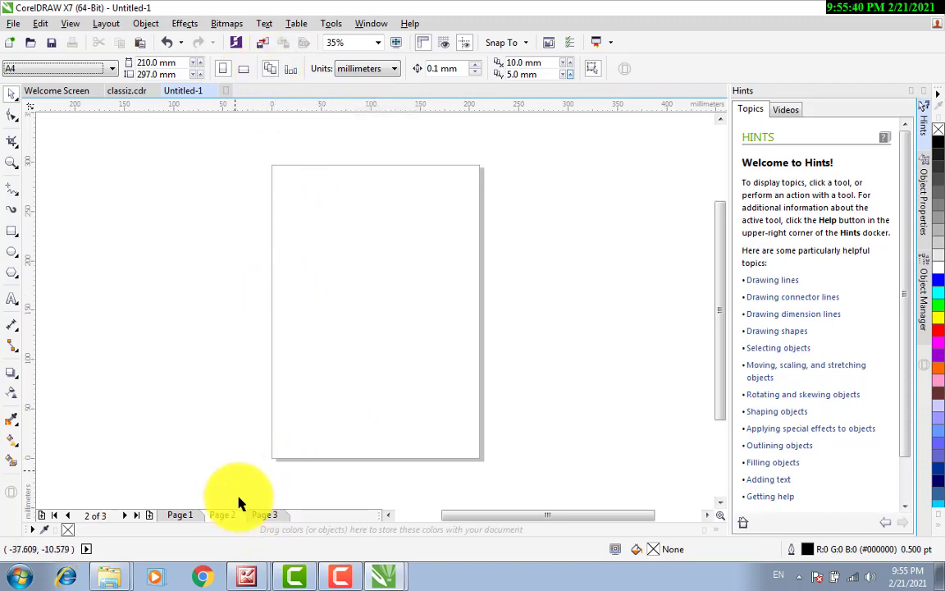
# Return to page 1 and restore the A3 page size in landscape orientation.
pyautogui.click(177, 515)
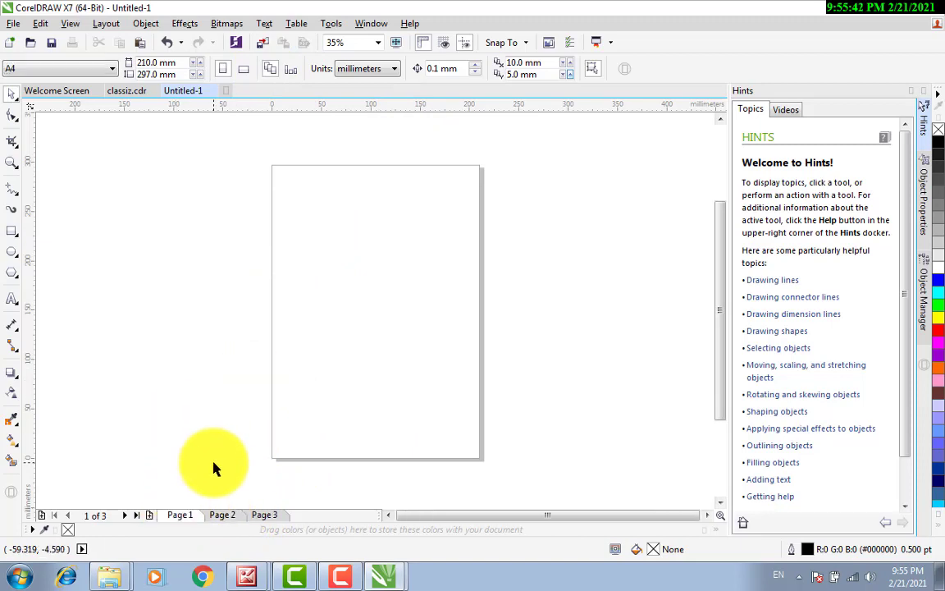
pyautogui.click(69, 64)
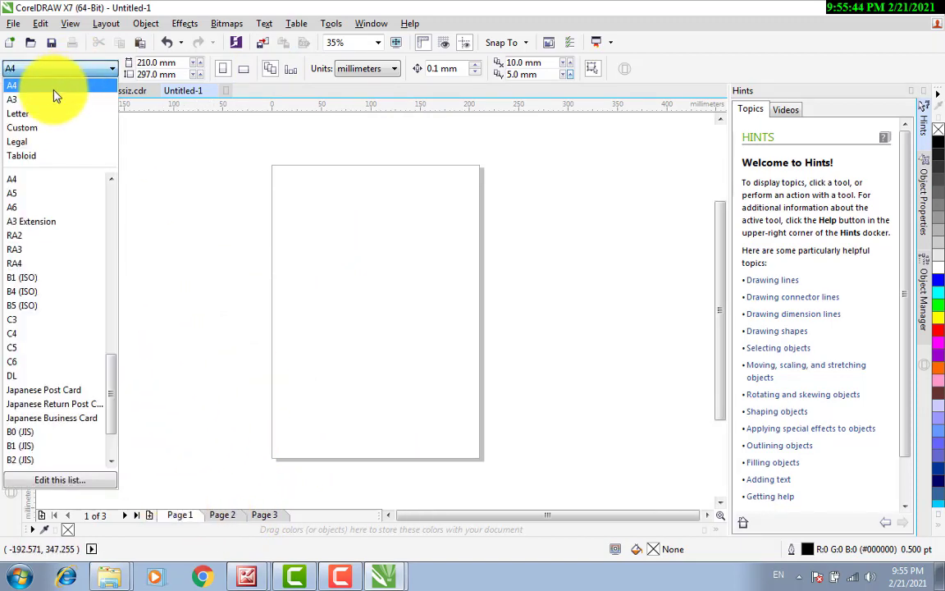
pyautogui.click(39, 104)
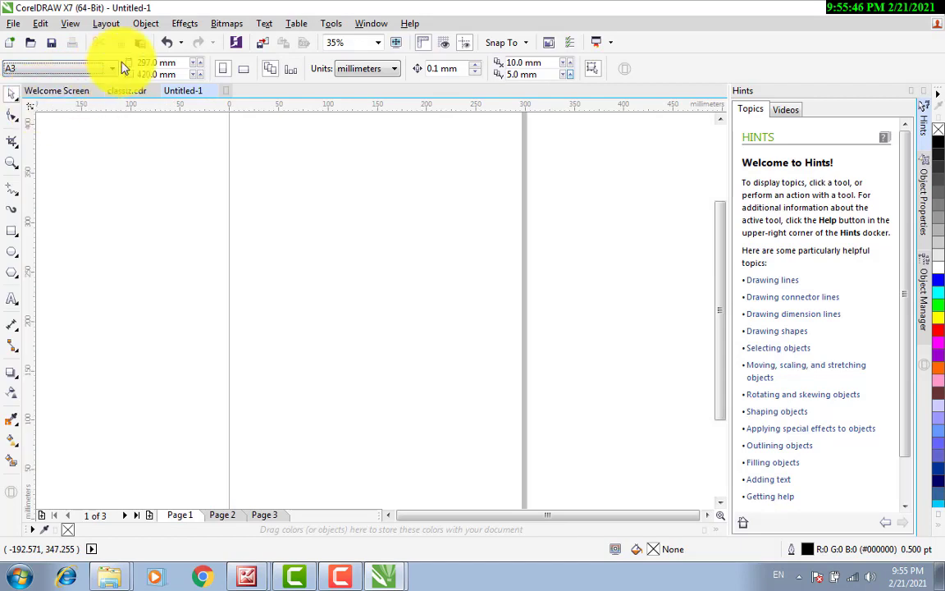
pyautogui.click(243, 71)
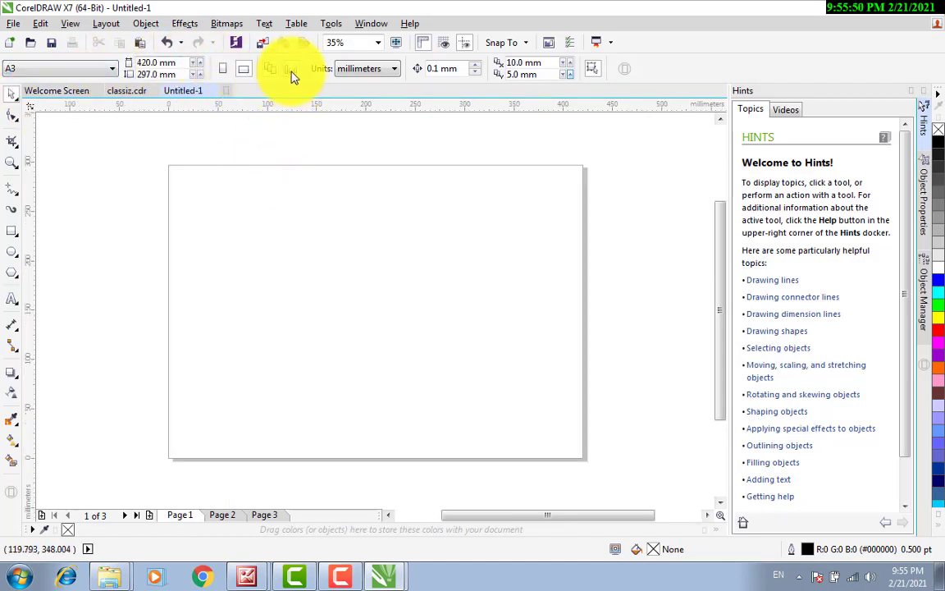
# Set page 2 to A4 with the size applied to the current page only, and compare it with page 1.
pyautogui.click(222, 517)
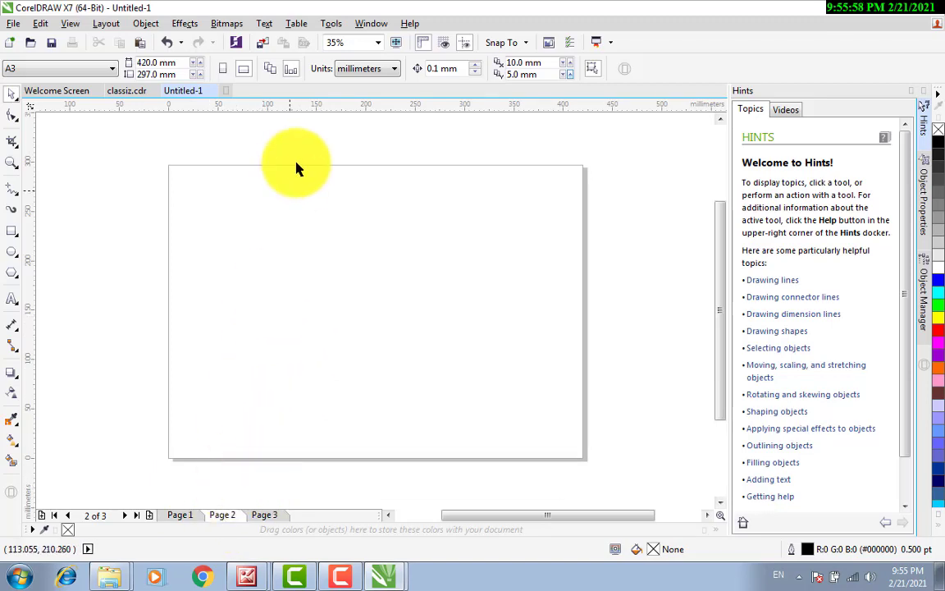
pyautogui.click(112, 70)
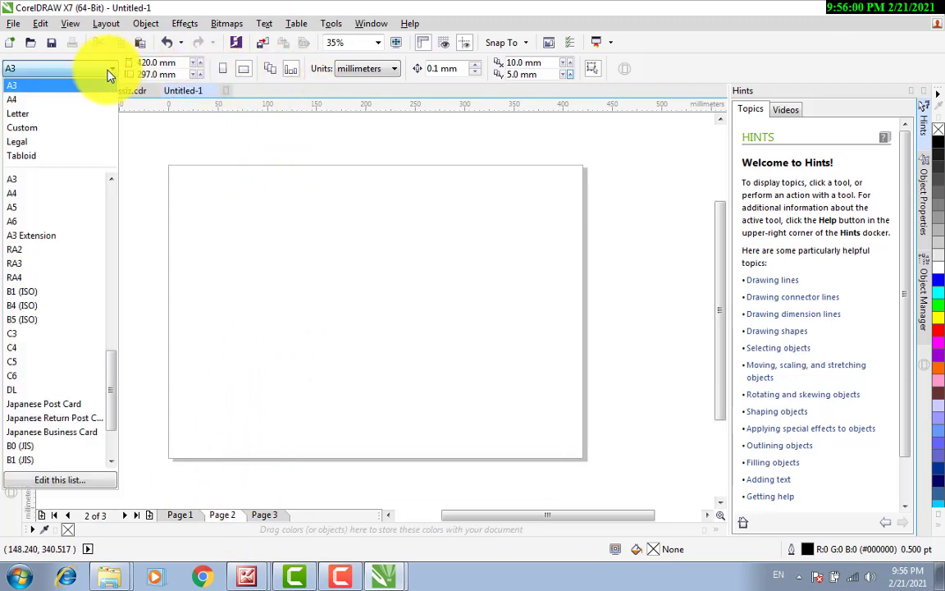
pyautogui.click(69, 101)
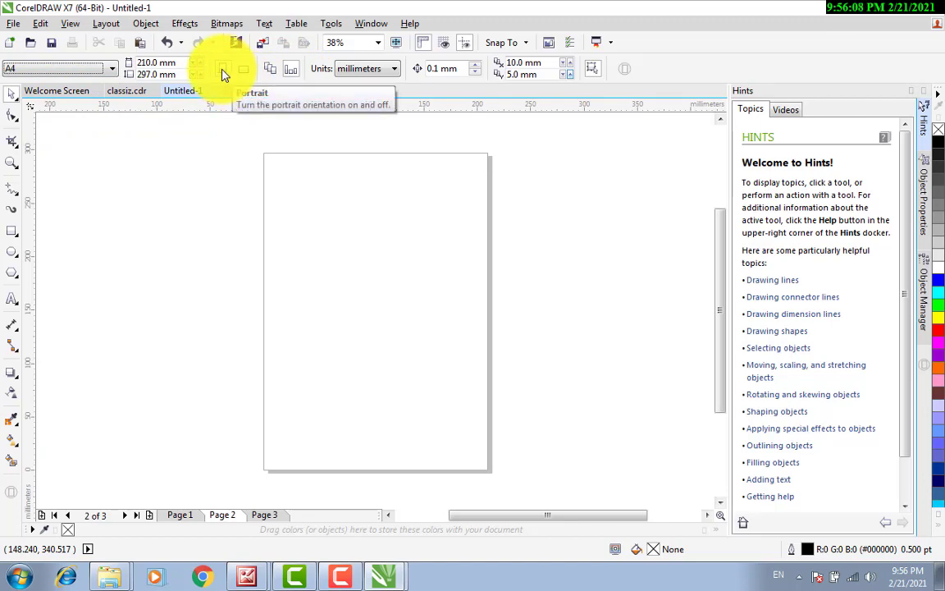
pyautogui.click(175, 516)
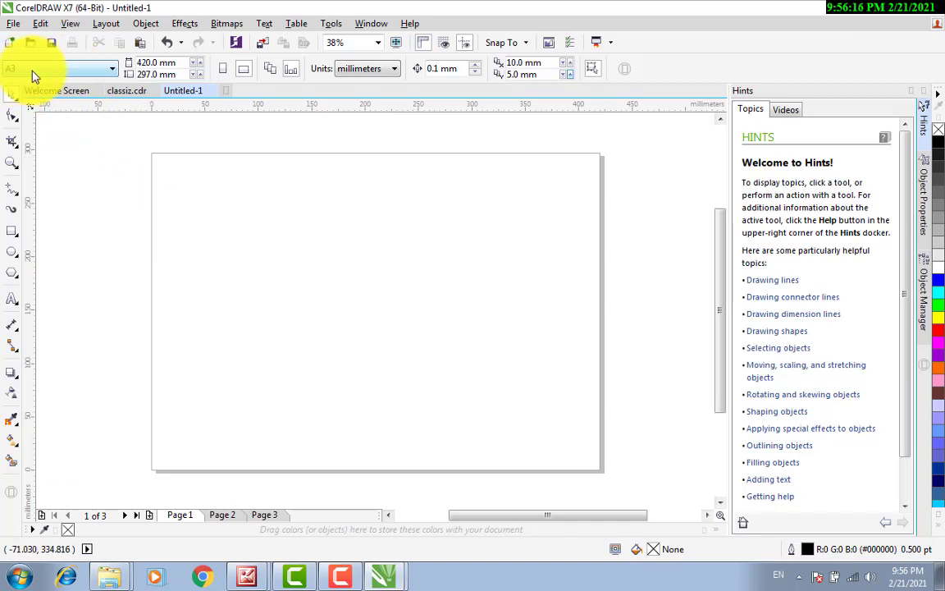
pyautogui.click(234, 515)
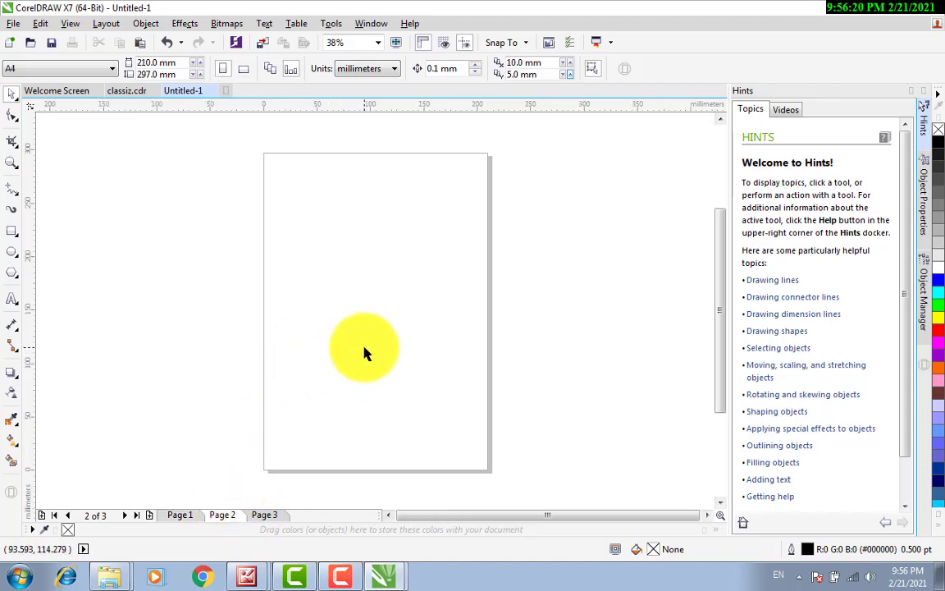
# View the available drawing units, draw a trial rectangle about 37 by 39 mm on page 2, and delete it.
pyautogui.click(392, 69)
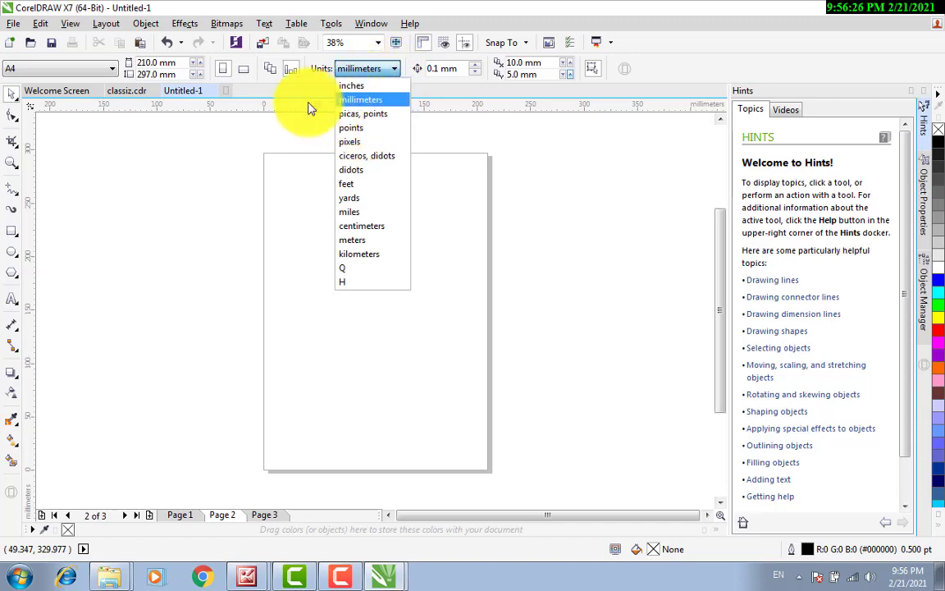
pyautogui.click(14, 231)
pyautogui.moveTo(312, 251); pyautogui.dragTo(357, 299)
pyautogui.click(14, 234)
pyautogui.moveTo(300, 228); pyautogui.dragTo(342, 269)
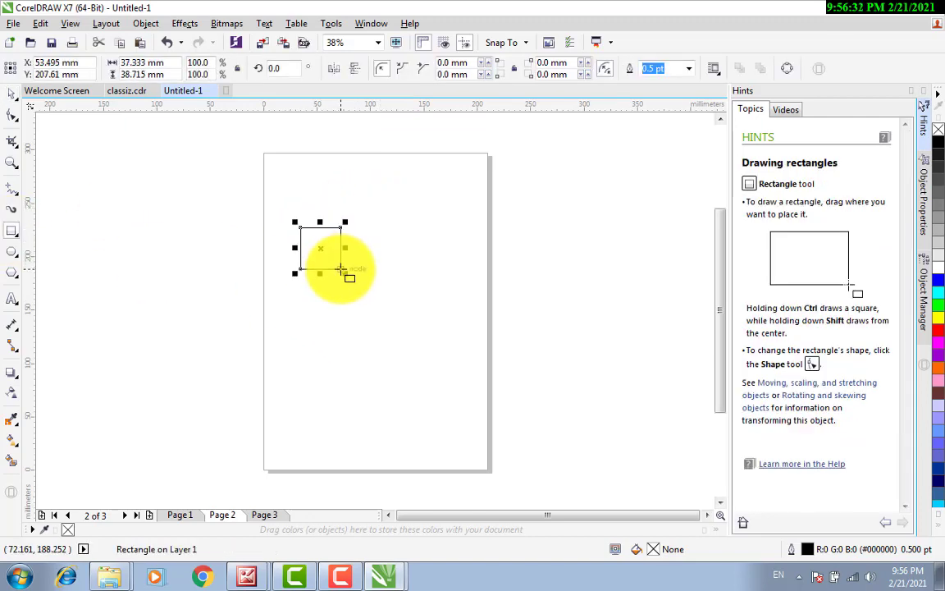
pyautogui.press('Delete')
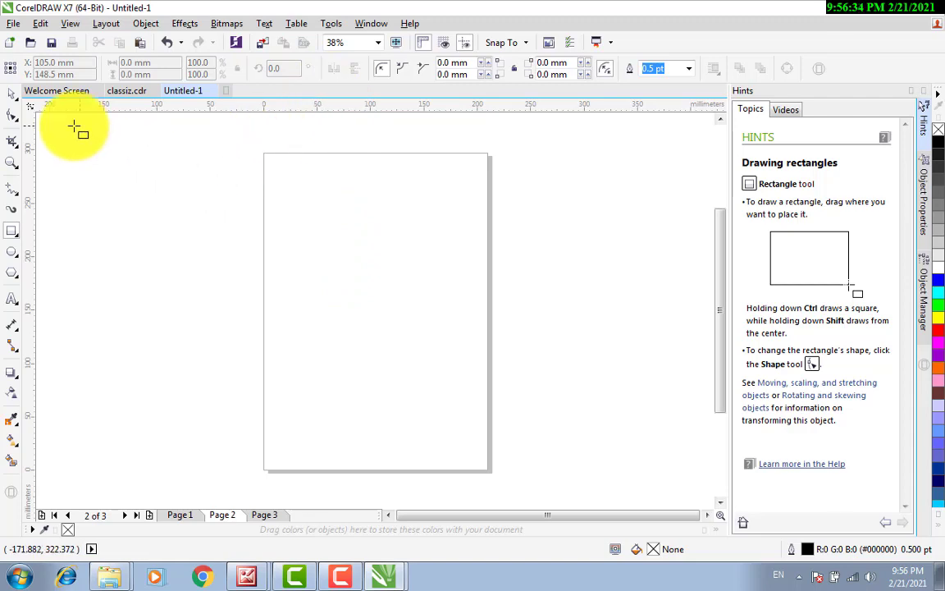
# Switch to the Pick tool and view the available drawing units without changing millimeters.
pyautogui.click(13, 95)
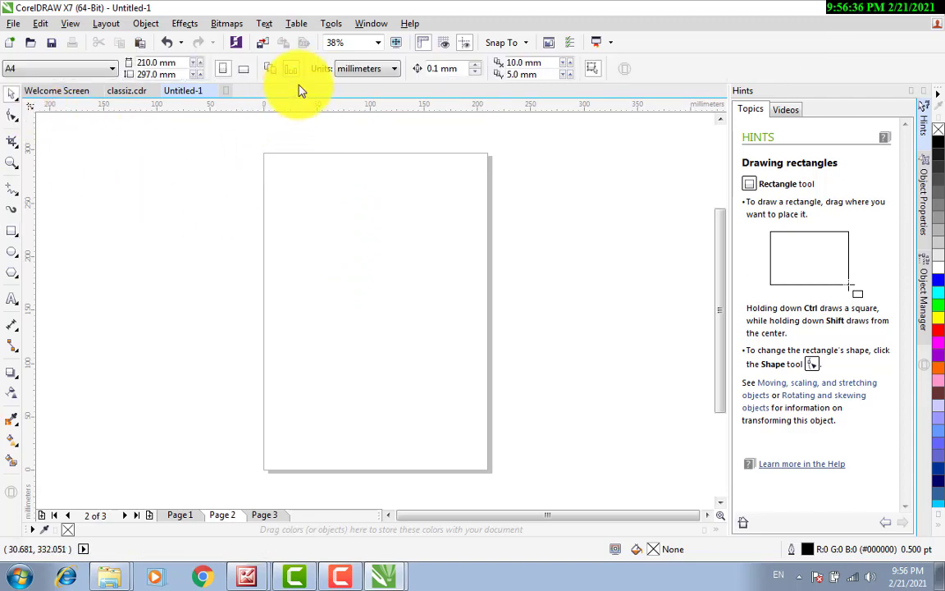
pyautogui.click(380, 73)
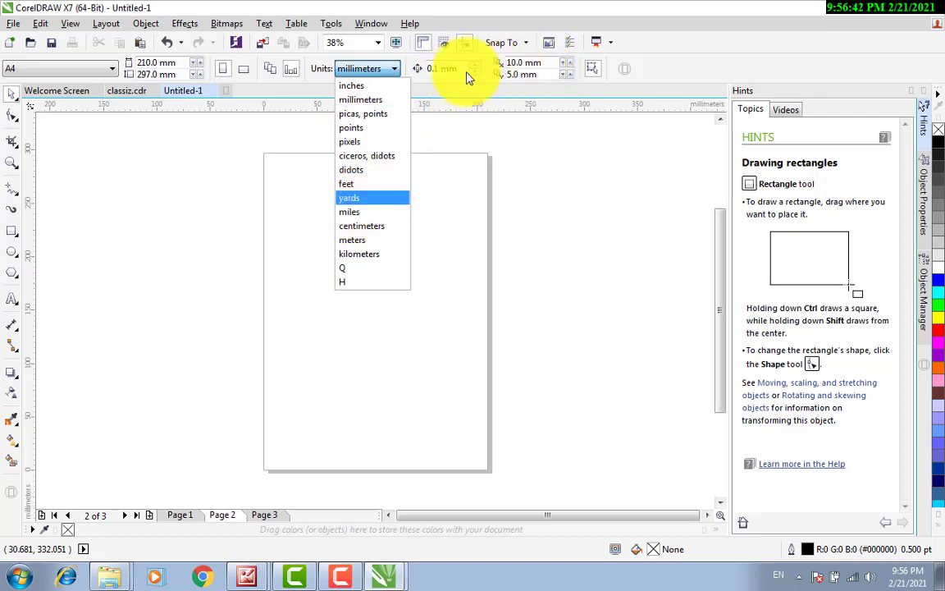
pyautogui.click(463, 138)
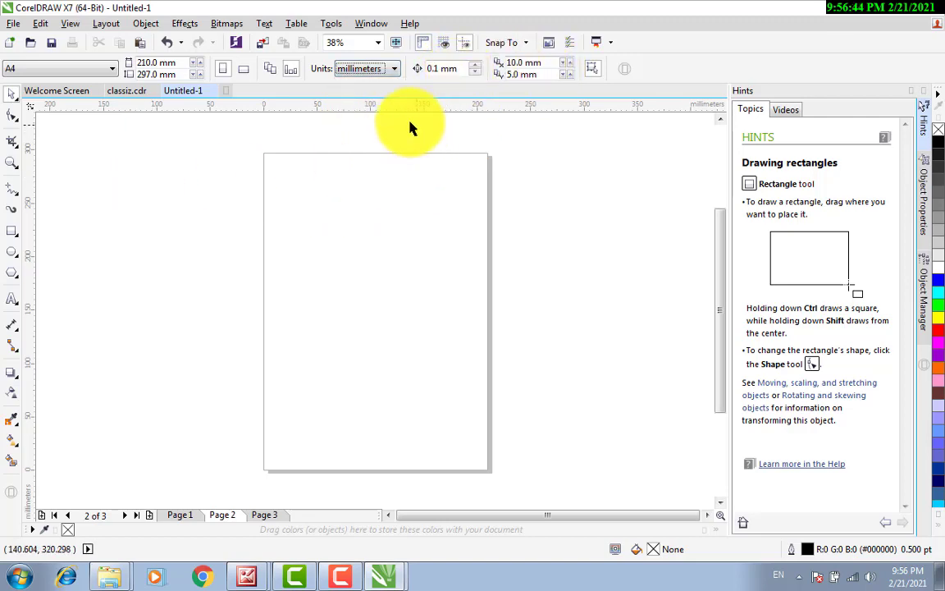
# Draw a rectangle about 100 by 91 mm near page 2's left edge, deselect it, and return to the Pick tool.
pyautogui.click(11, 230)
pyautogui.moveTo(270, 233); pyautogui.dragTo(378, 330)
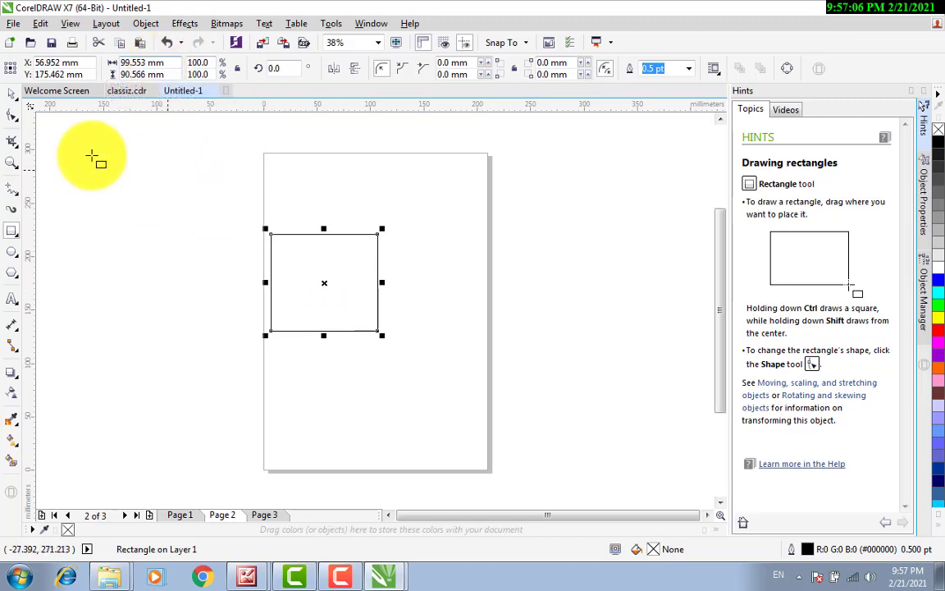
pyautogui.click(175, 235)
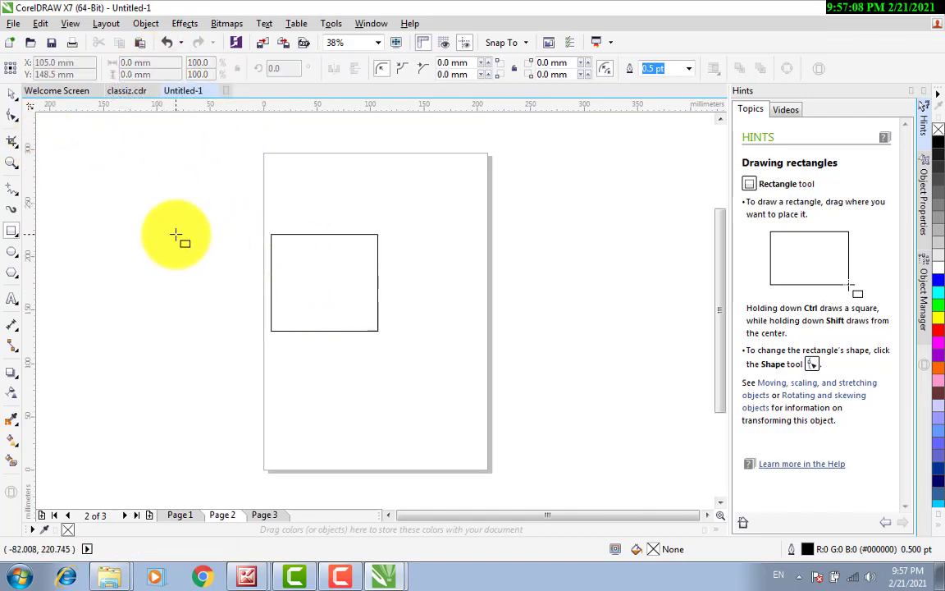
pyautogui.click(12, 100)
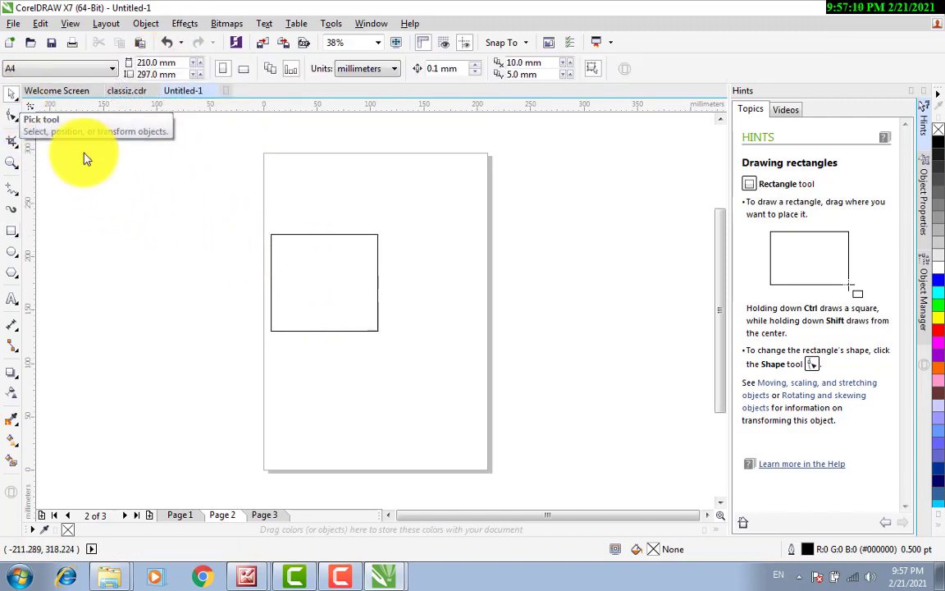
# Switch the drawing units to inches and resize the rectangle on page 2 to 5 by 6 inches.
pyautogui.click(373, 69)
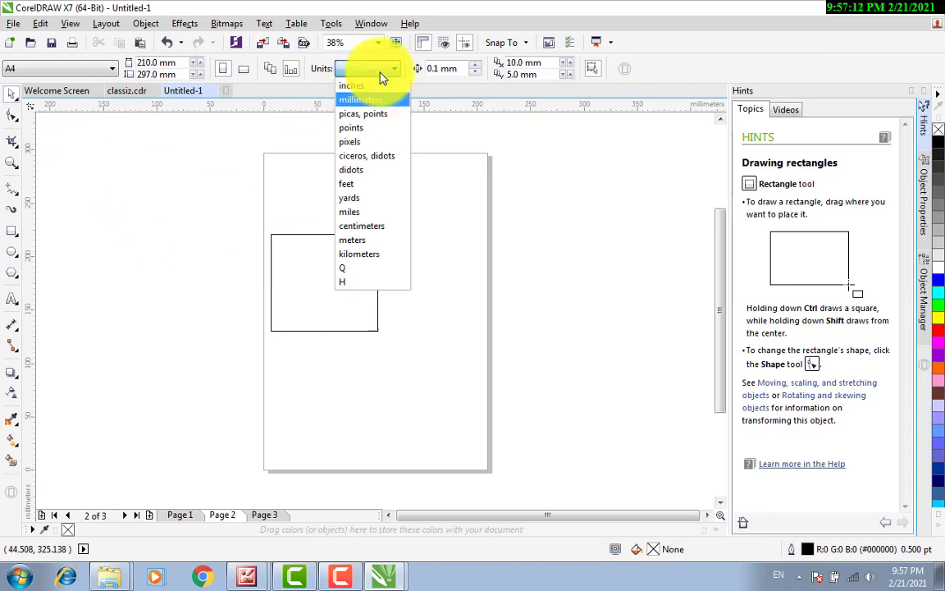
pyautogui.click(375, 86)
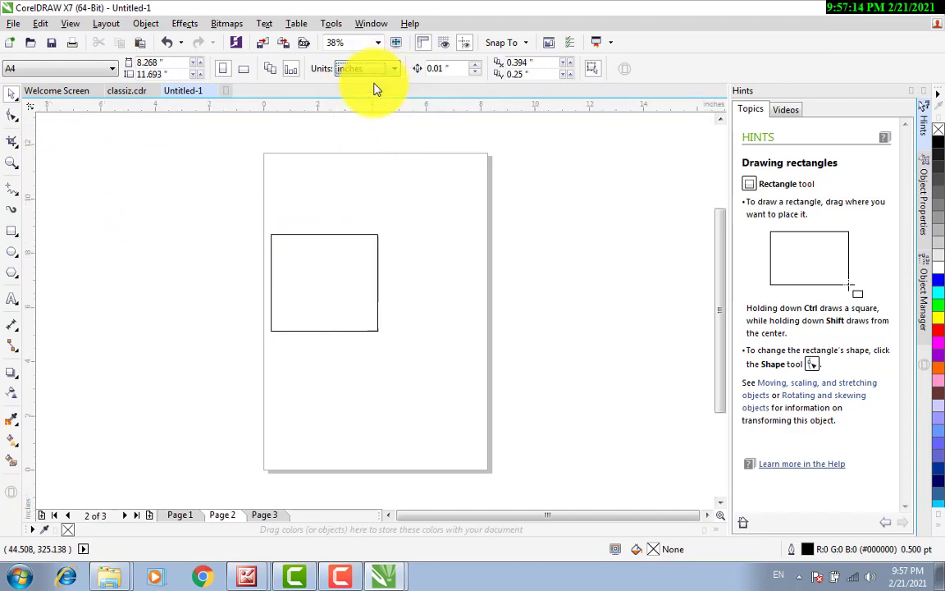
pyautogui.click(332, 270)
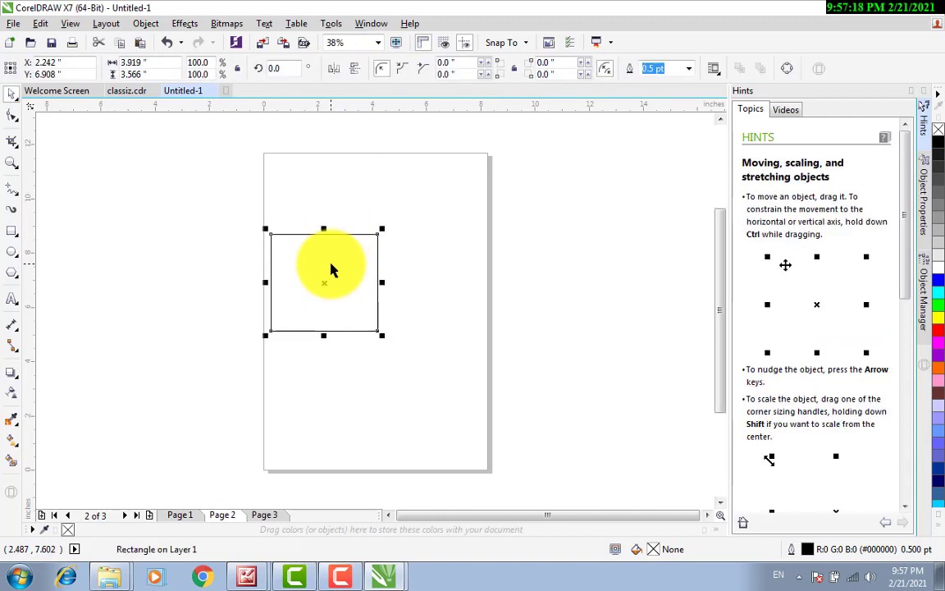
pyautogui.moveTo(147, 62); pyautogui.dragTo(86, 69)
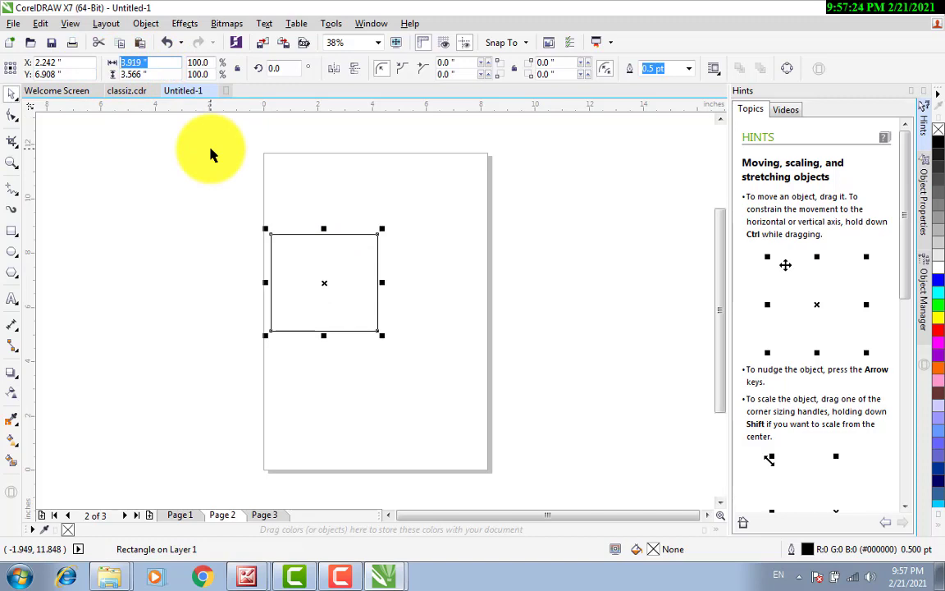
pyautogui.write('5')
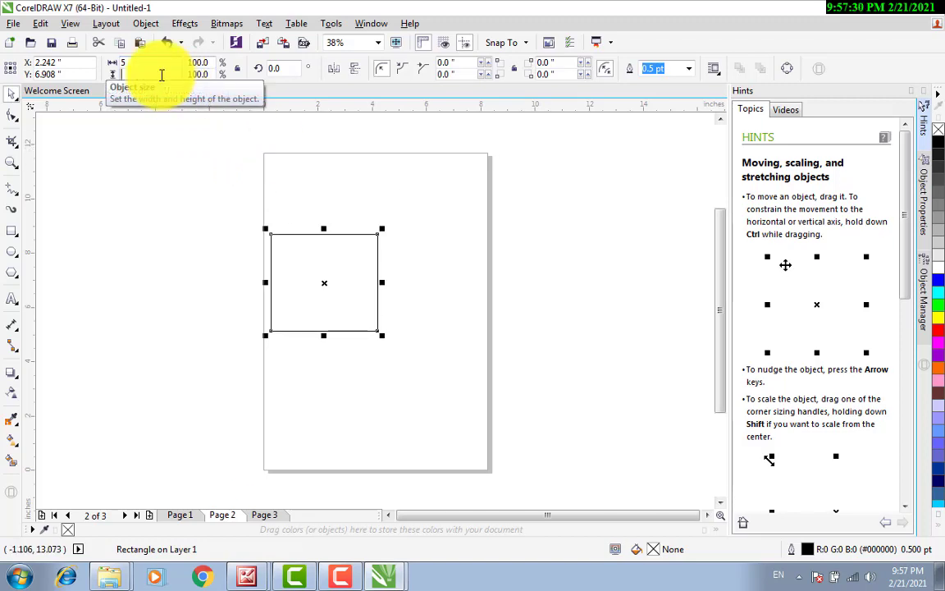
pyautogui.press('Return')
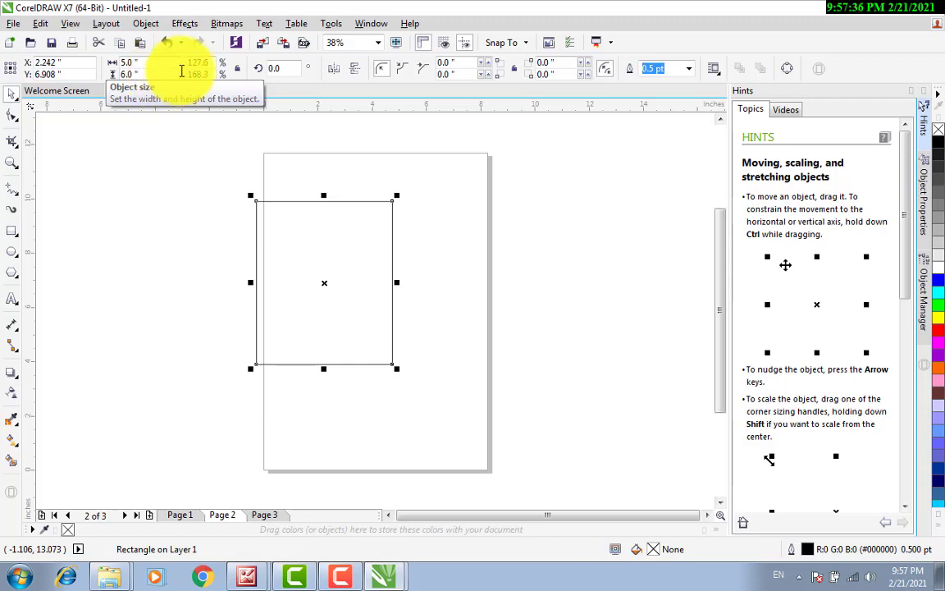
# Move the rectangle fully inside the upper half of page 2, nudge it slightly down, and deselect it.
pyautogui.moveTo(311, 259); pyautogui.dragTo(368, 265)
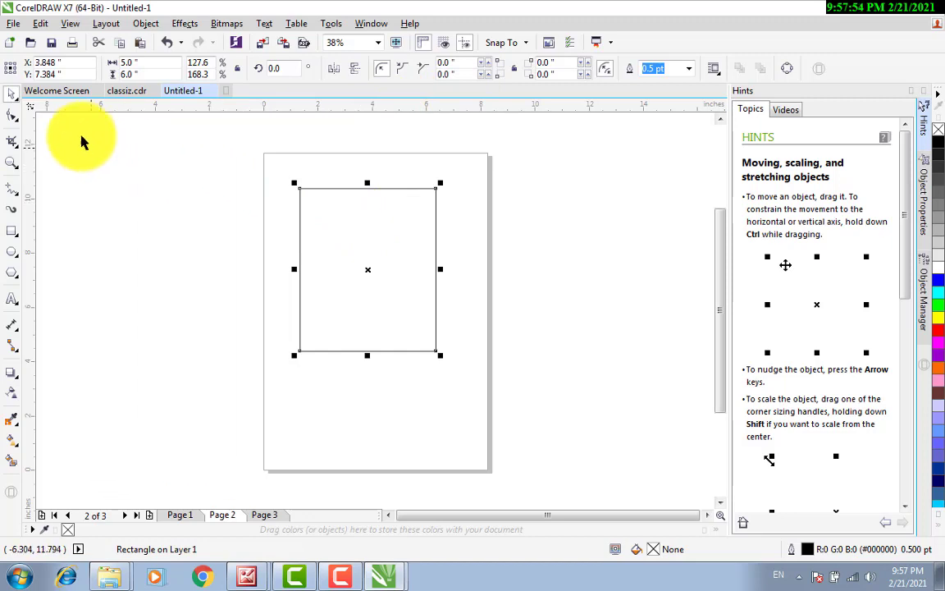
pyautogui.click(226, 242)
pyautogui.click(342, 234)
pyautogui.click(232, 218)
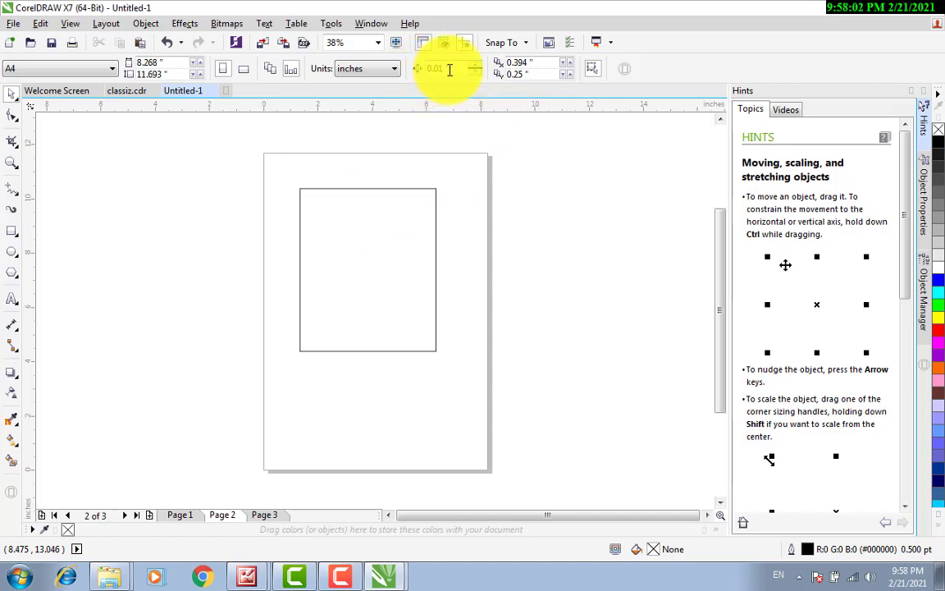
pyautogui.click(400, 215)
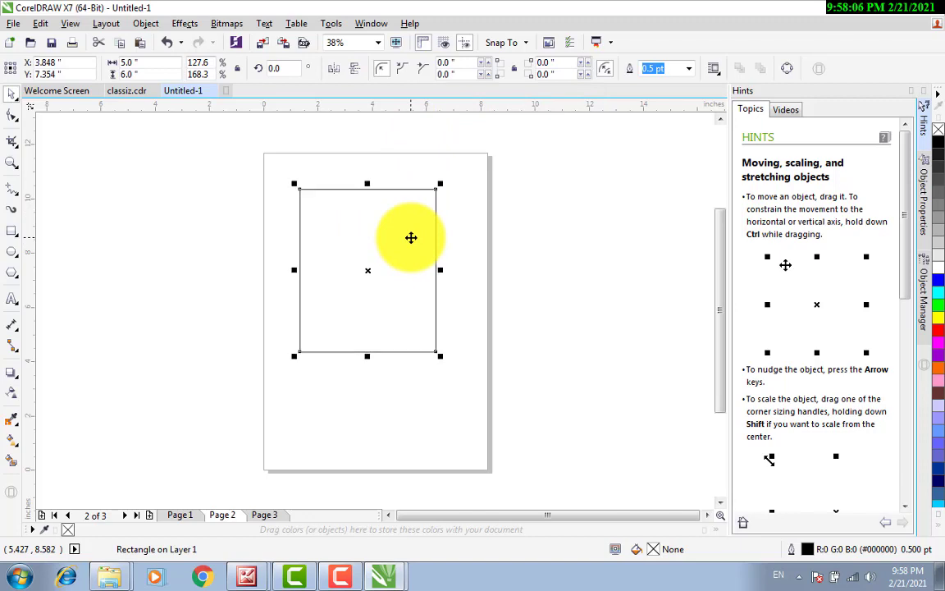
pyautogui.click(542, 123)
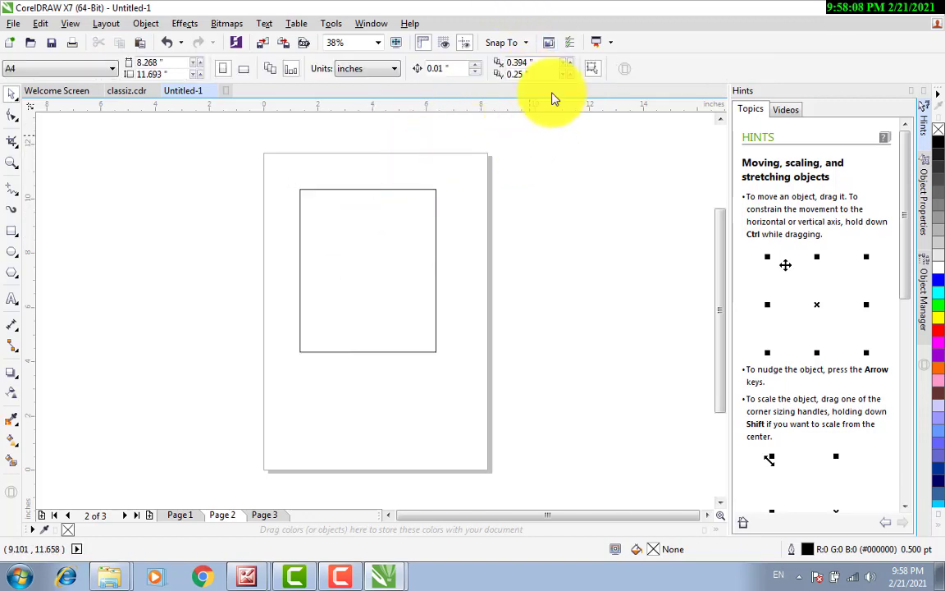
# Set the nudge distance to 0.5 inch and nudge the rectangle four steps down and four steps back up.
pyautogui.moveTo(451, 69); pyautogui.dragTo(403, 78)
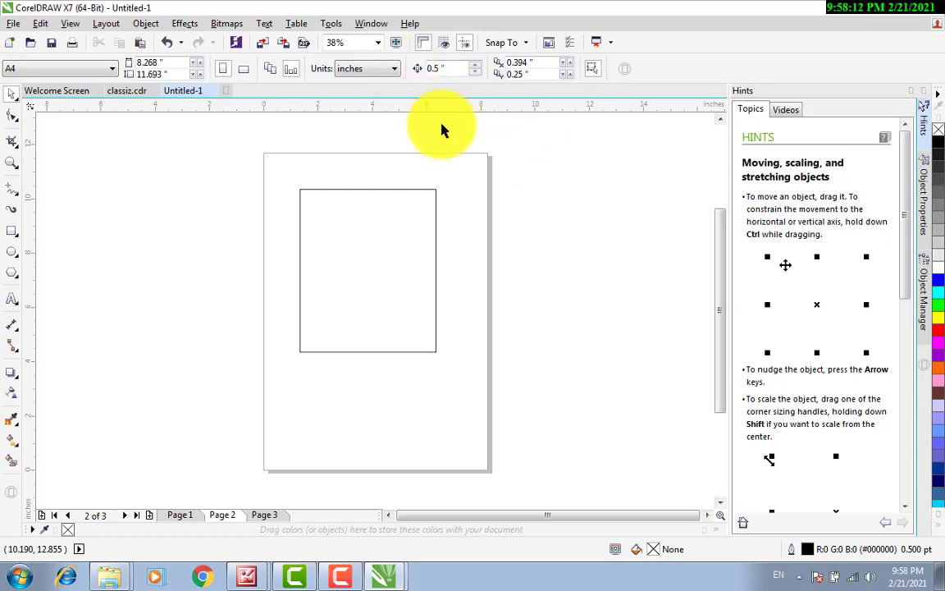
pyautogui.click(395, 242)
pyautogui.press('Down')
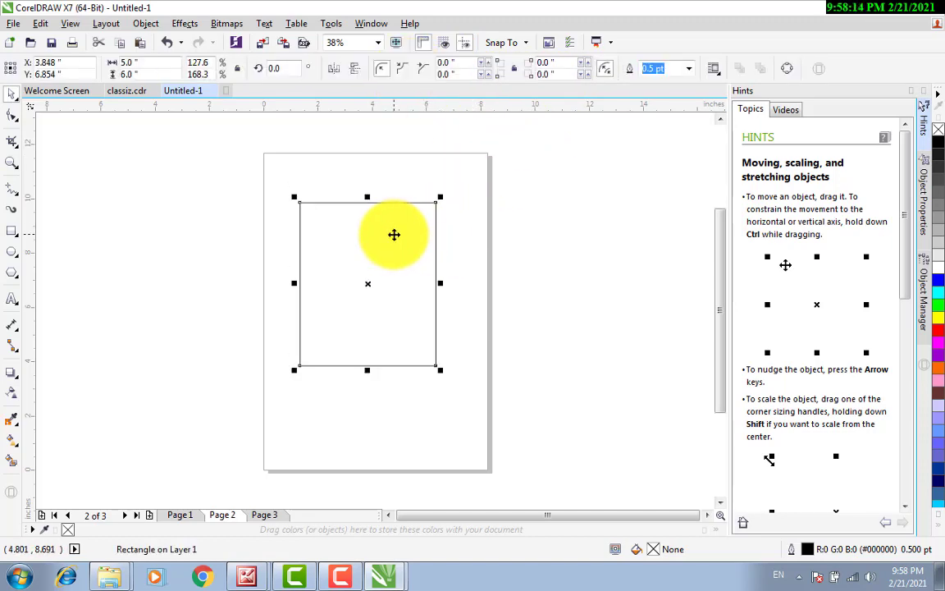
pyautogui.press('Down')
pyautogui.press('Down')
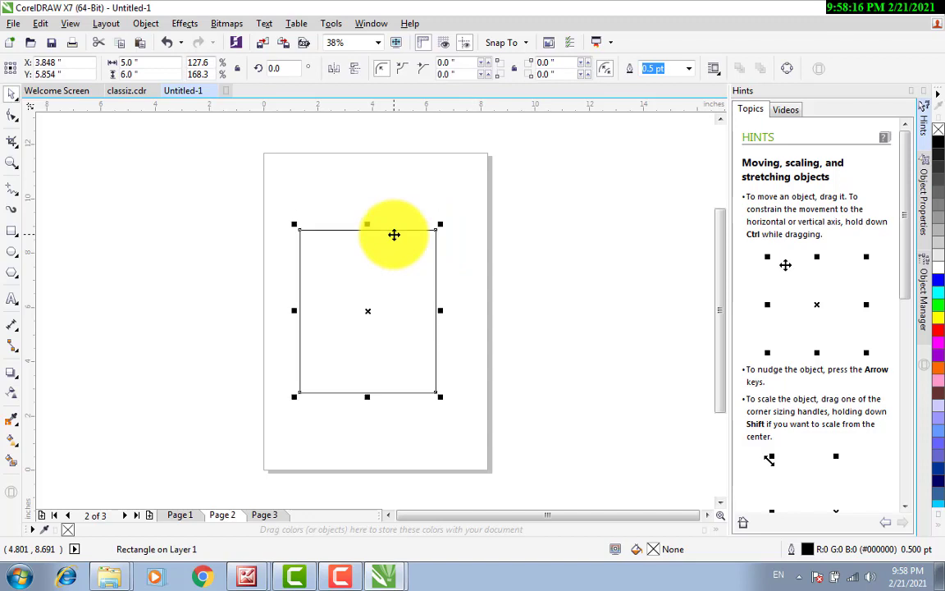
pyautogui.press('Down')
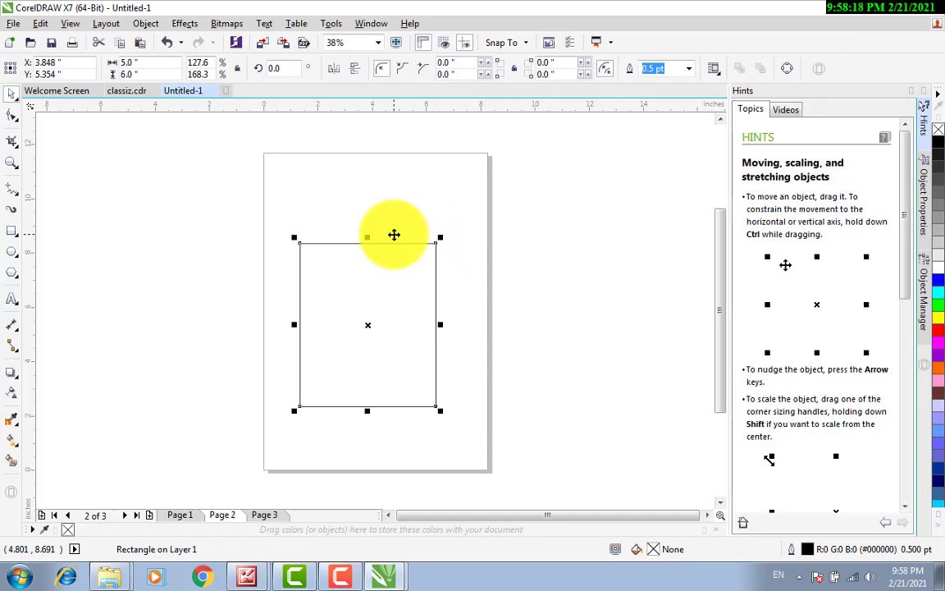
pyautogui.press('Up')
pyautogui.press('Up')
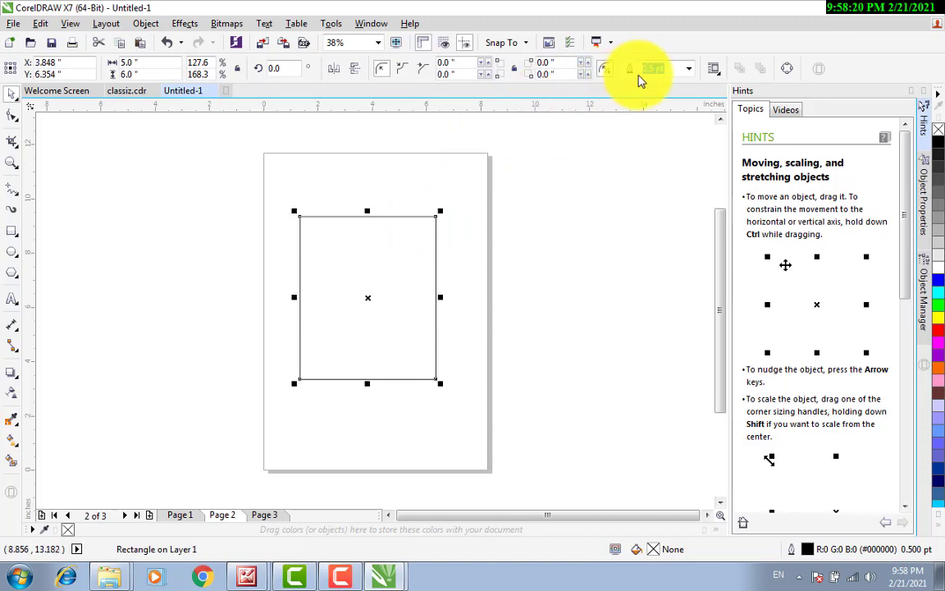
pyautogui.press('Up')
pyautogui.press('Up')
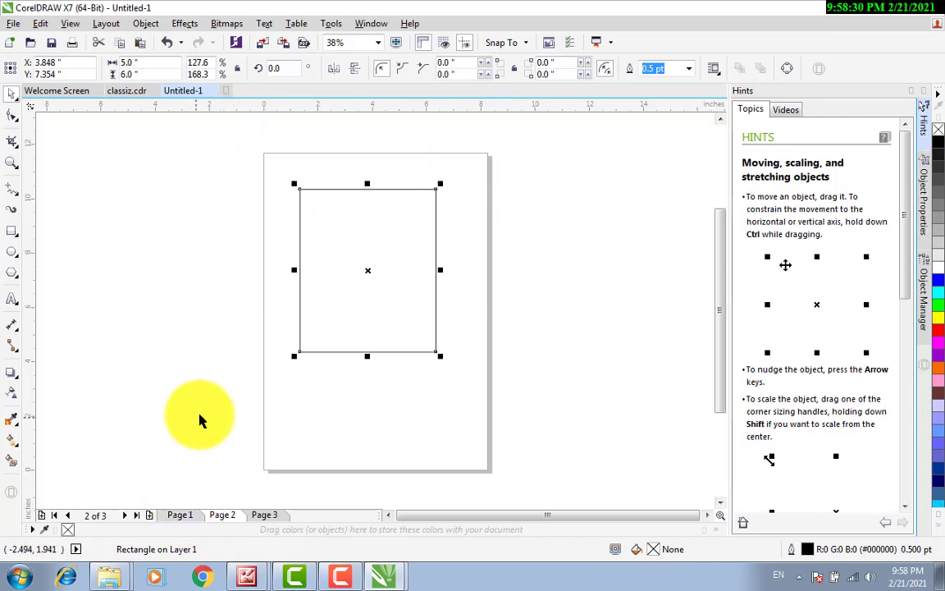
# Show page 2 of classiz.cdr, shift its keyboard picture slightly down, and return to the Untitled-1 document.
pyautogui.click(133, 92)
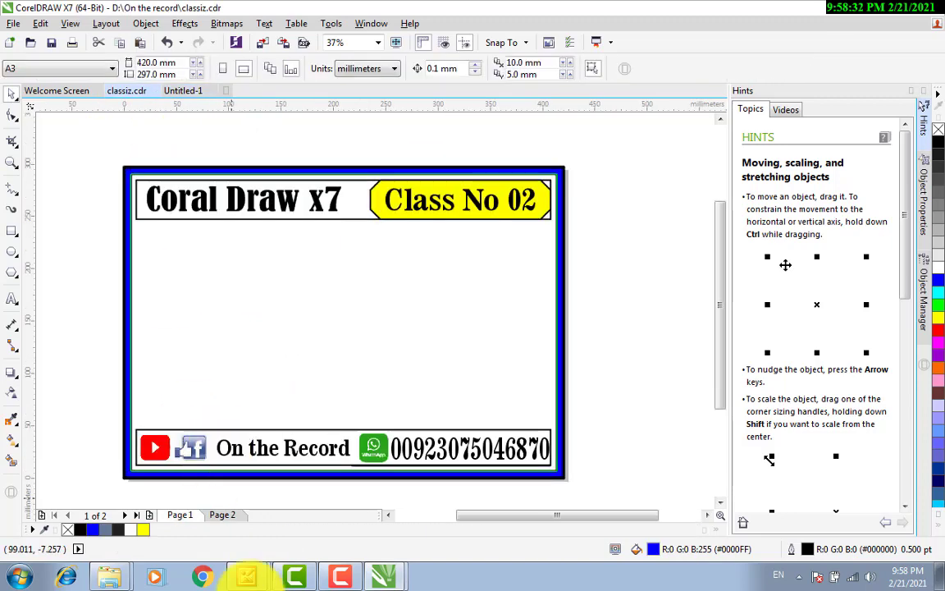
pyautogui.click(216, 515)
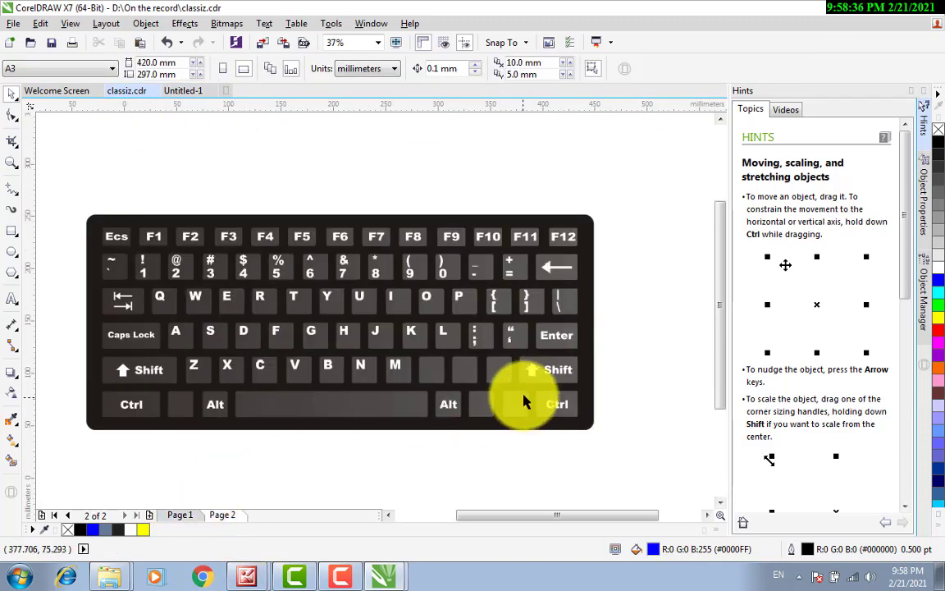
pyautogui.moveTo(592, 330); pyautogui.dragTo(596, 355)
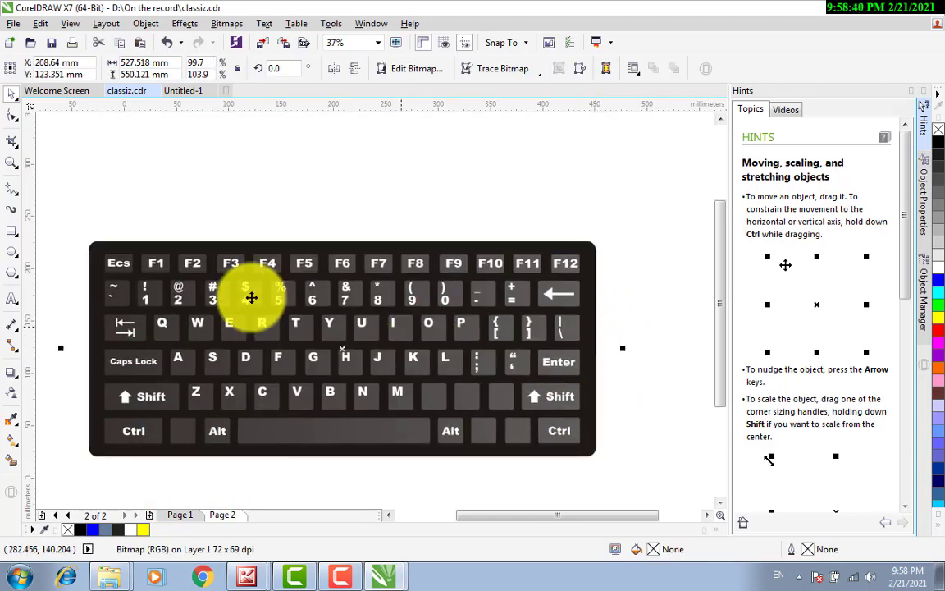
pyautogui.click(188, 93)
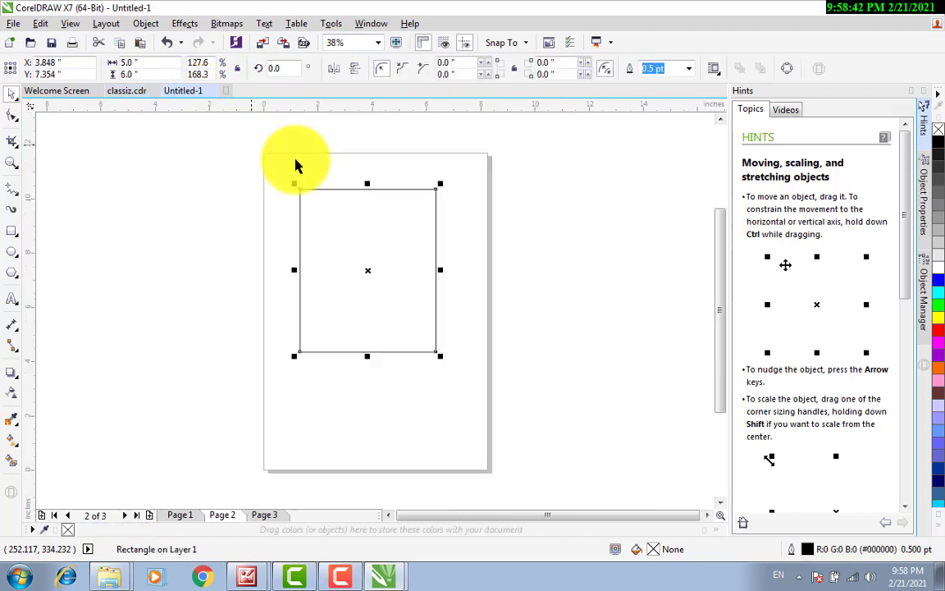
# Nudge the rectangle two steps up and three steps down, then deselect it.
pyautogui.press('Up')
pyautogui.press('Up')
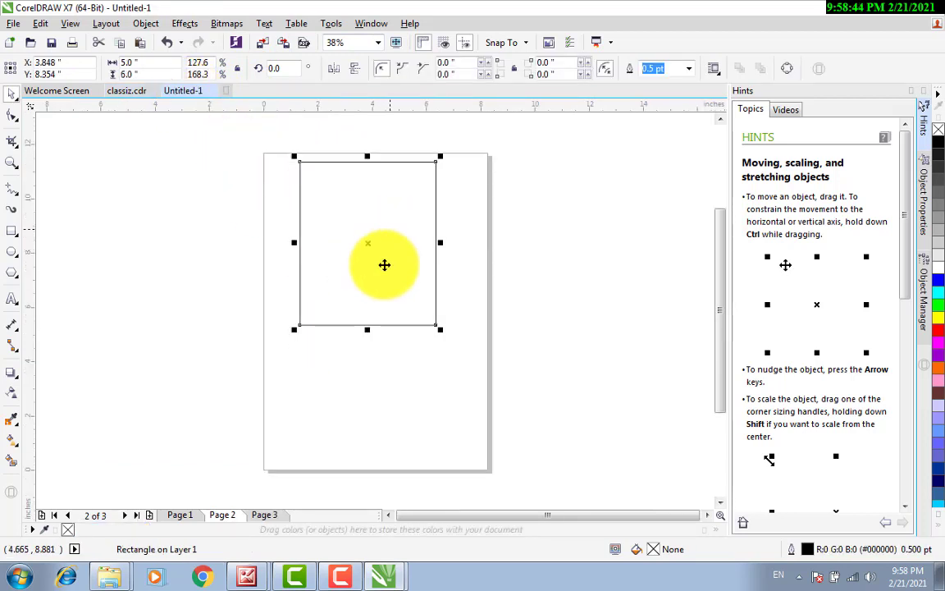
pyautogui.press('Down')
pyautogui.press('Down')
pyautogui.press('Down')
pyautogui.click(546, 133)
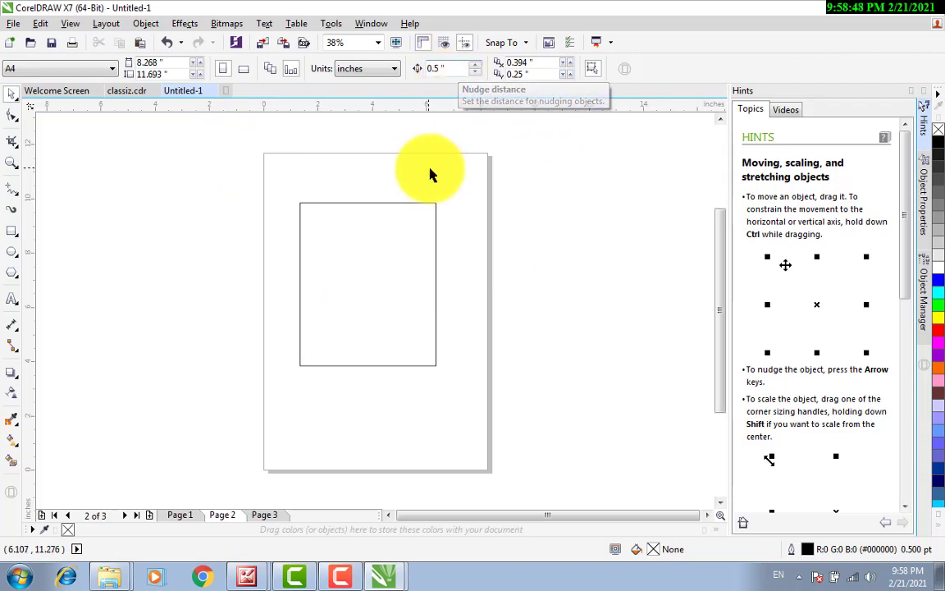
# Reselect the rectangle, nudge it up and down so it ends 0.5 inch lower, and deselect it.
pyautogui.click(391, 216)
pyautogui.press('Up')
pyautogui.press('Down')
pyautogui.press('Down')
pyautogui.press('Down')
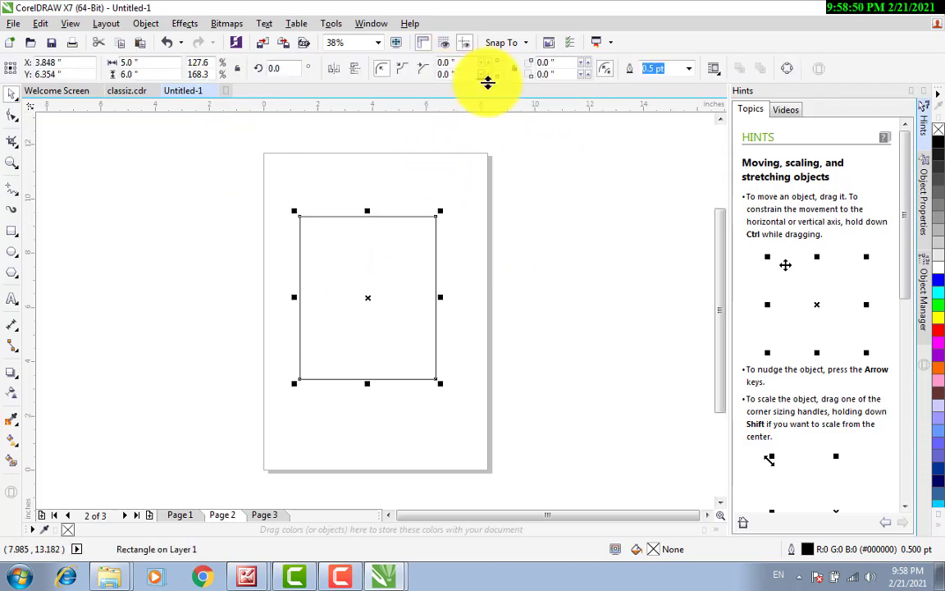
pyautogui.click(531, 127)
# Set the nudge distance to 1 inch, nudge the rectangle one step up and one step down, and deselect it.
pyautogui.moveTo(456, 68); pyautogui.dragTo(387, 59)
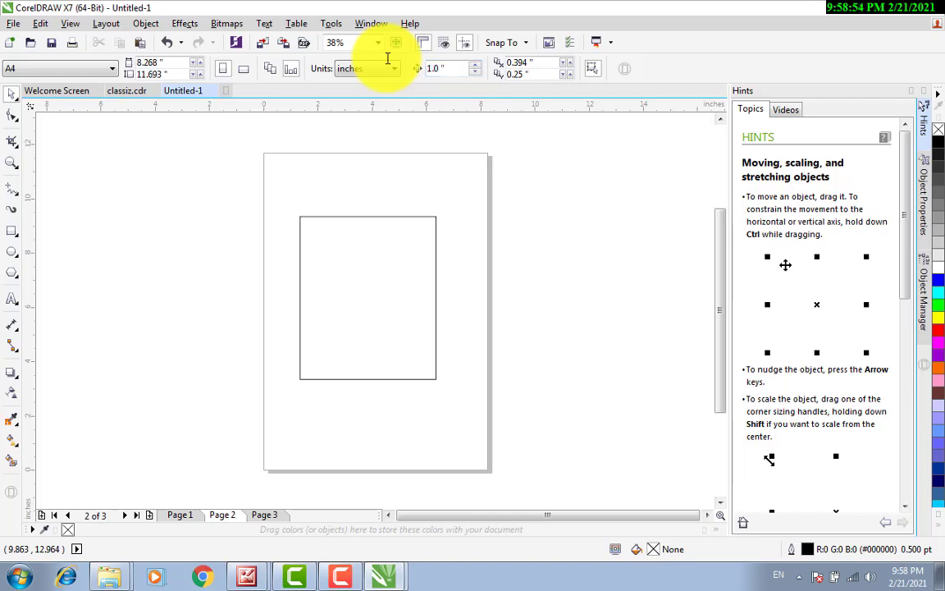
pyautogui.click(399, 310)
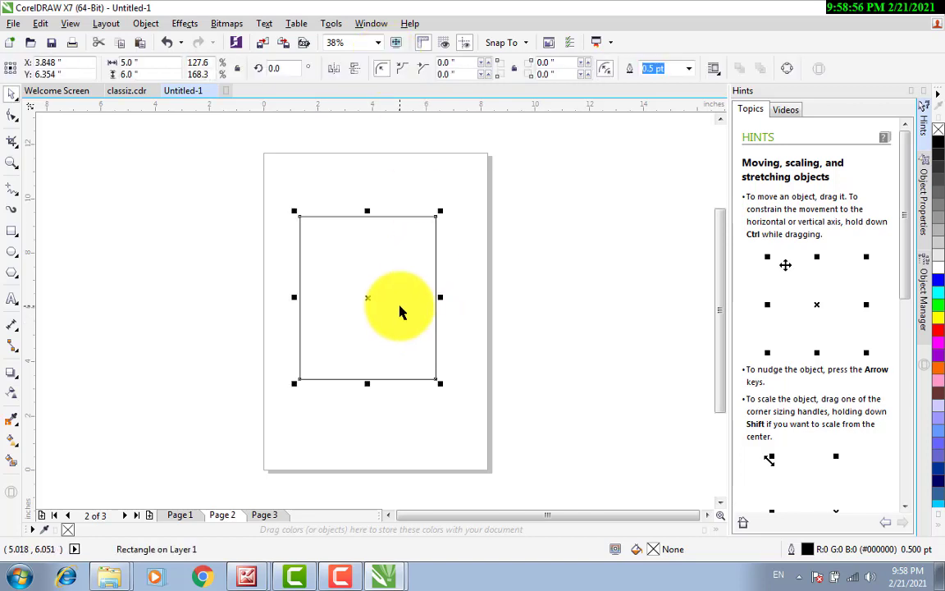
pyautogui.press('Up')
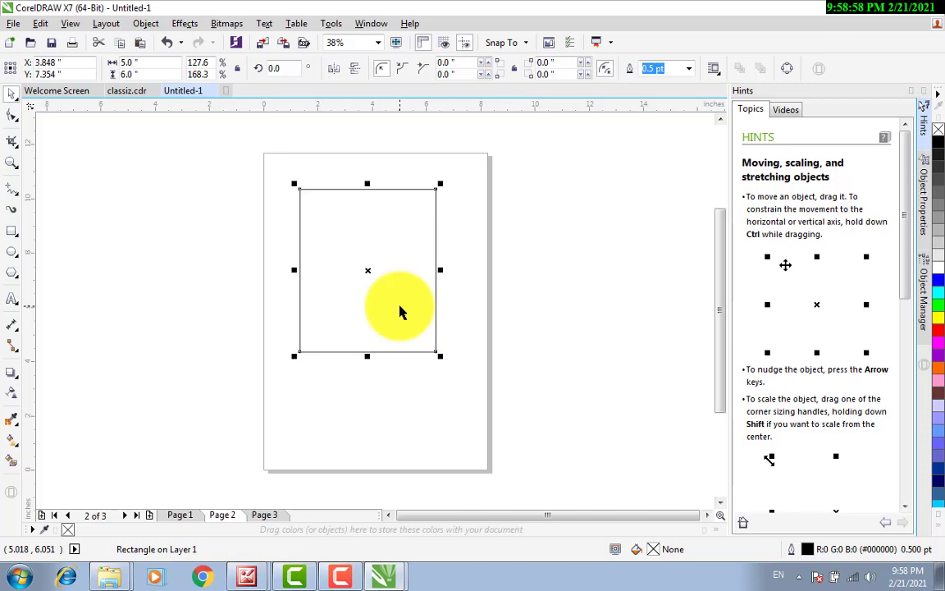
pyautogui.press('Down')
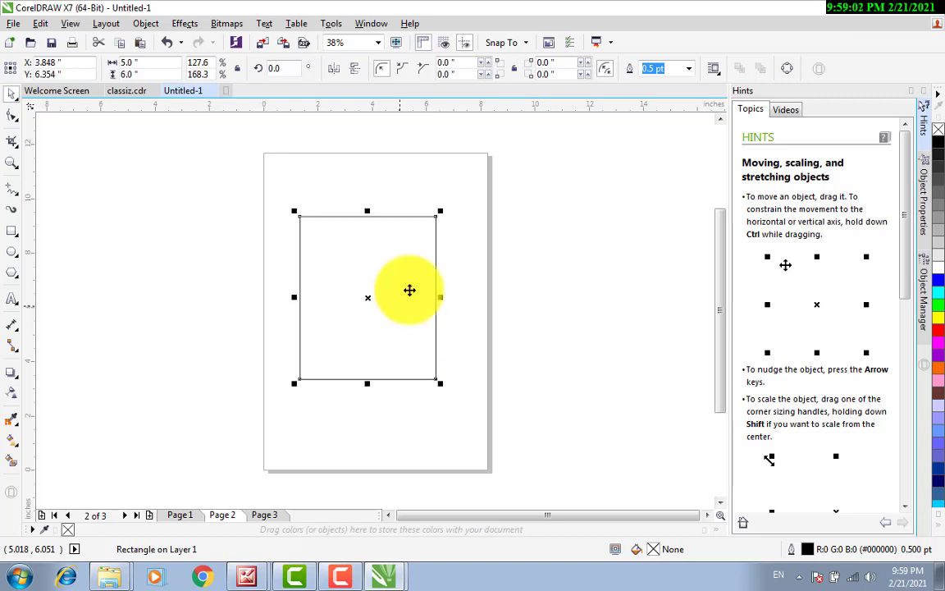
pyautogui.click(487, 275)
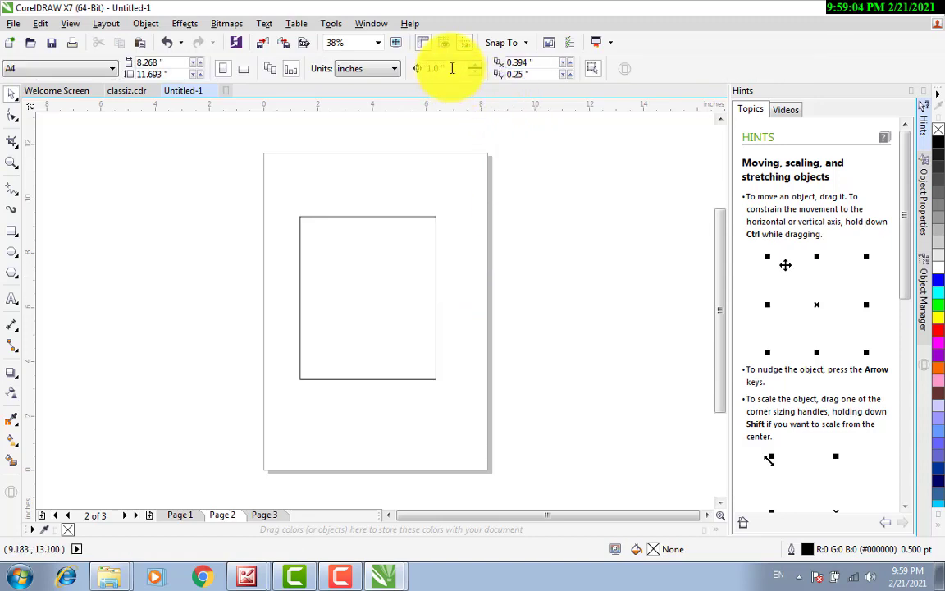
# Set the nudge distance to 0.2 inch, nudge the rectangle two steps up, and deselect it.
pyautogui.moveTo(461, 66); pyautogui.dragTo(380, 67)
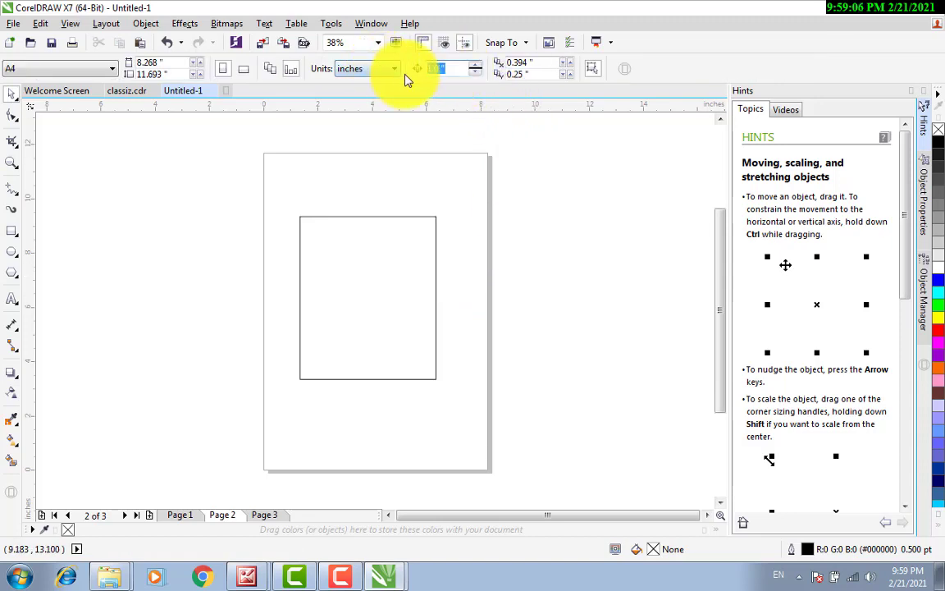
pyautogui.write('02')
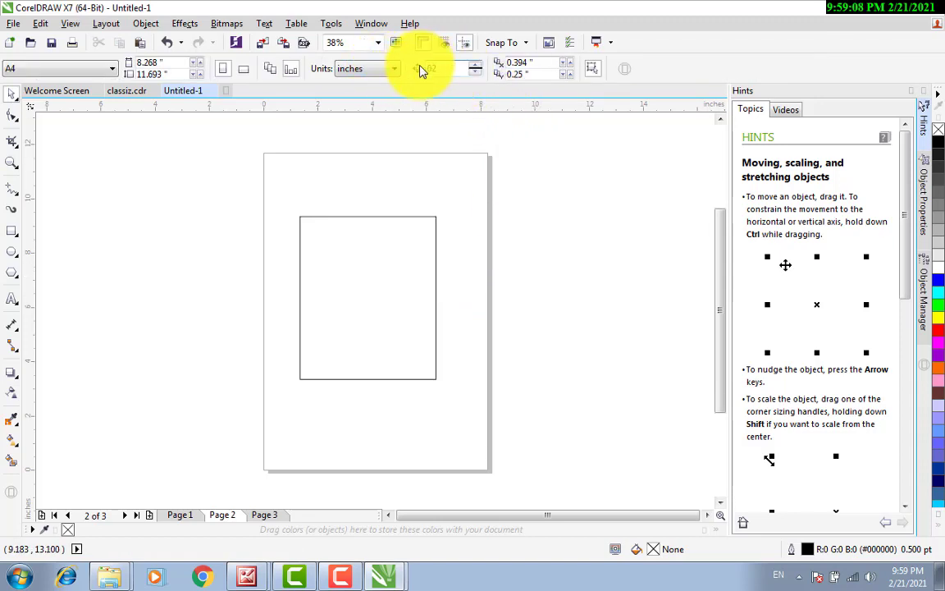
pyautogui.press('BackSpace')
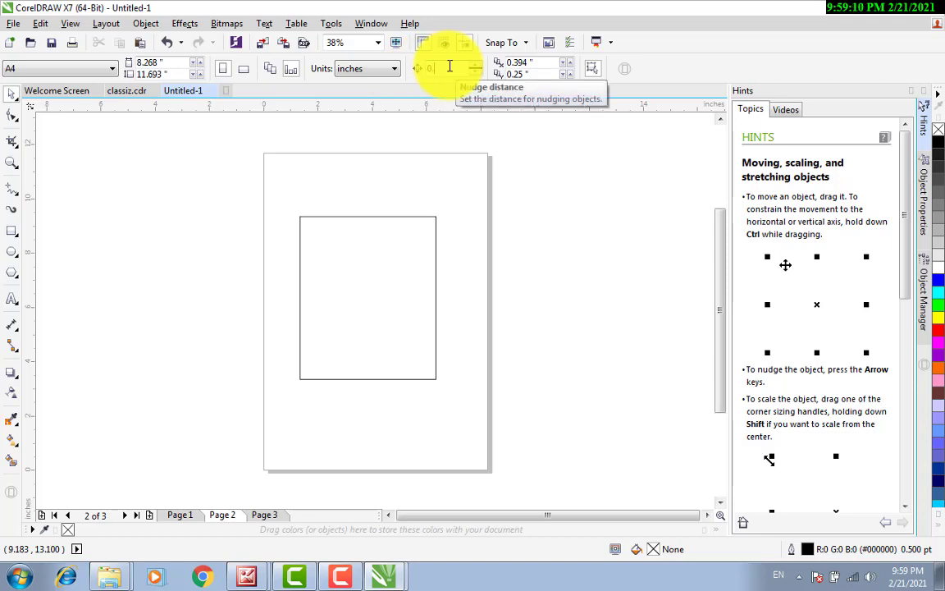
pyautogui.click(376, 246)
pyautogui.press('Up')
pyautogui.press('Up')
pyautogui.click(511, 225)
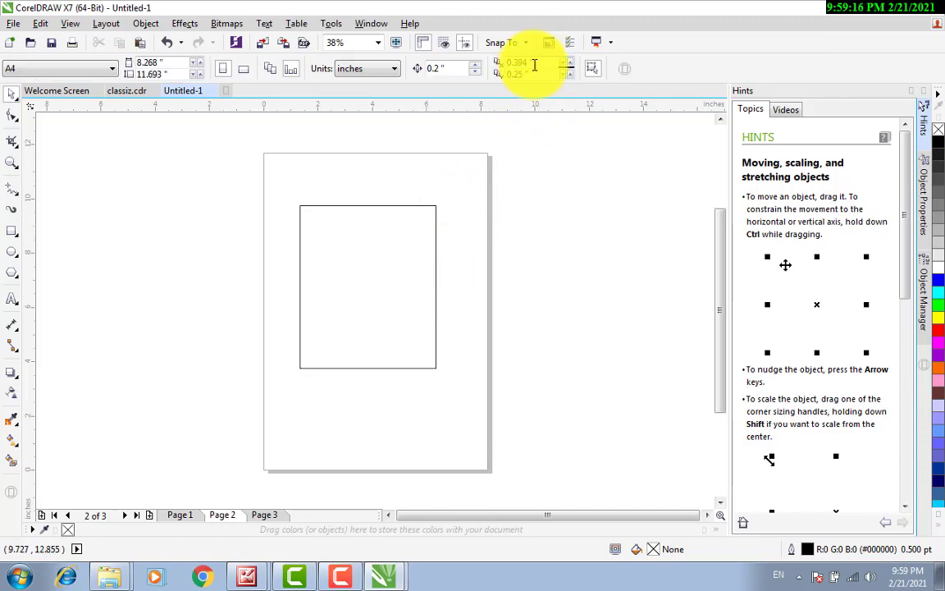
# Move the 5 by 6 inch rectangle down and to the left on the page, and duplicate it.
pyautogui.click(379, 223)
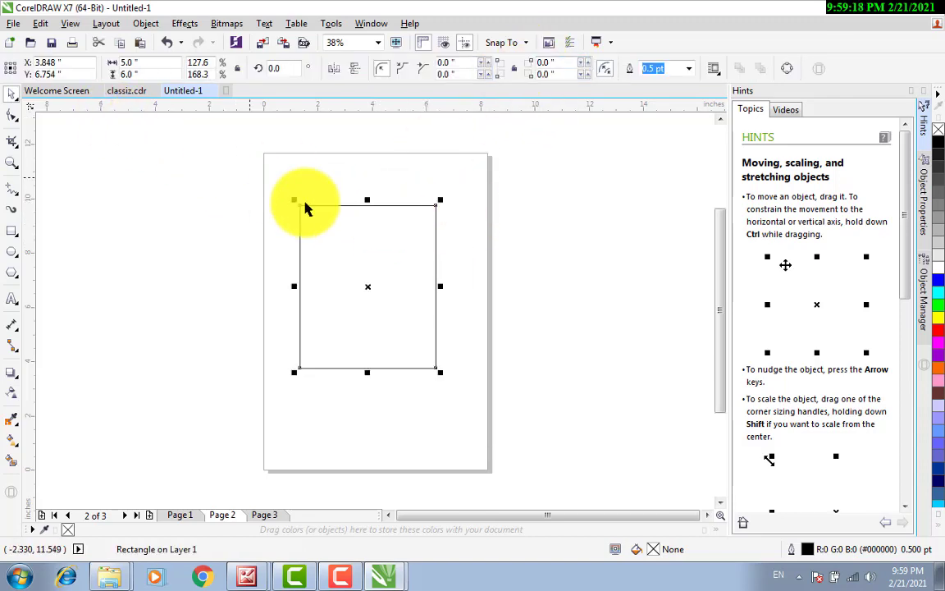
pyautogui.moveTo(363, 288); pyautogui.dragTo(338, 322)
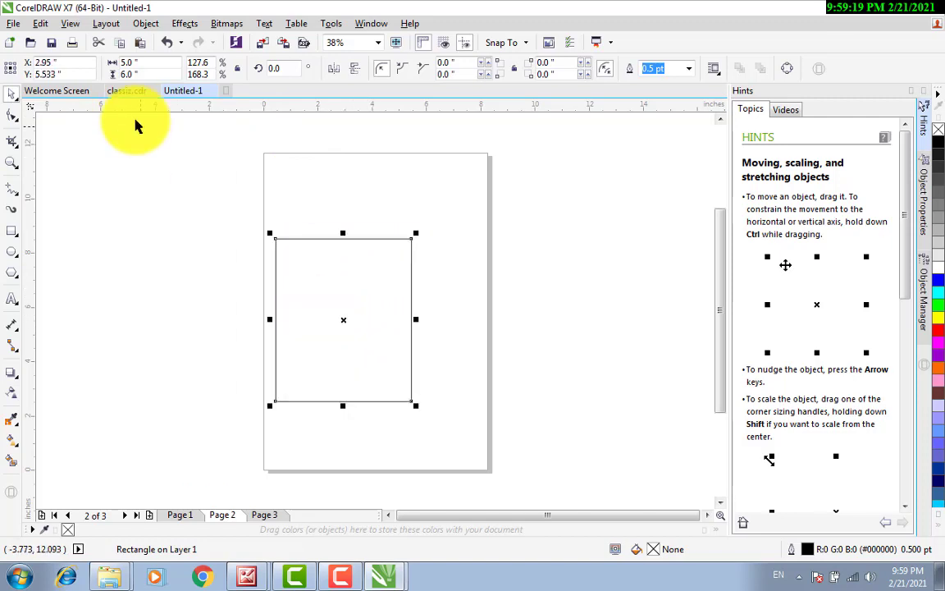
pyautogui.click(39, 25)
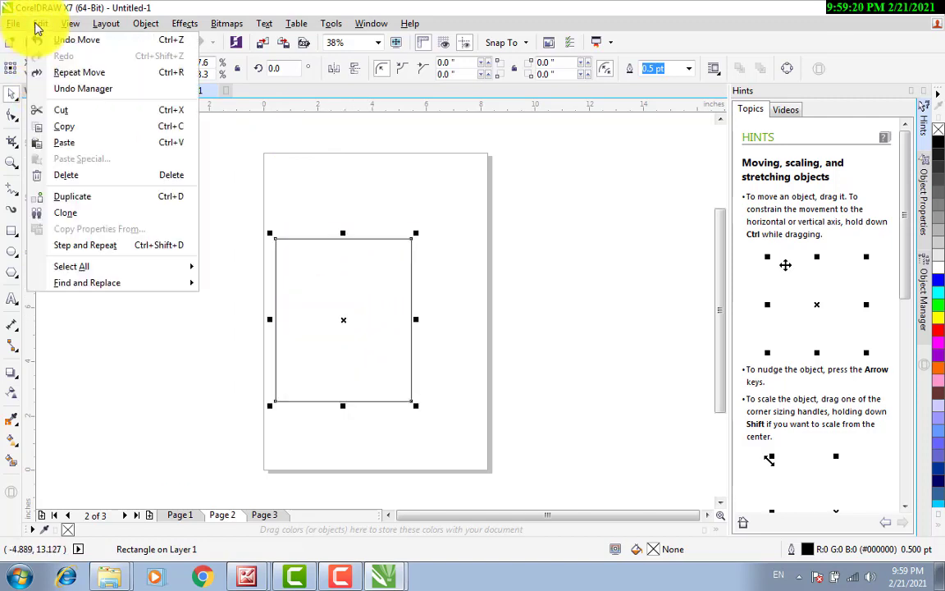
pyautogui.click(72, 198)
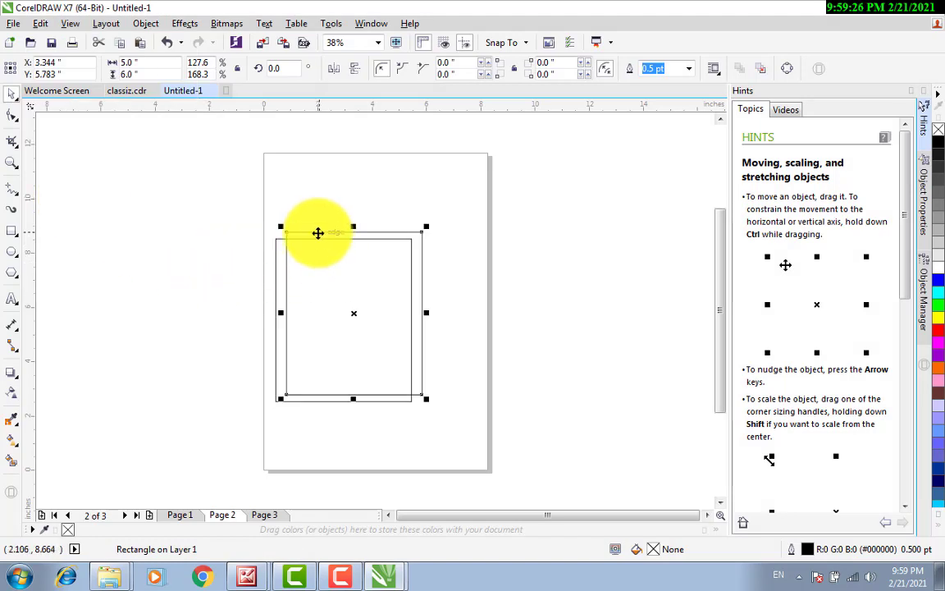
# Examine the offset between the duplicate and the original rectangle near their upper-left corners, selecting each one.
pyautogui.scroll(3, 297, 242)
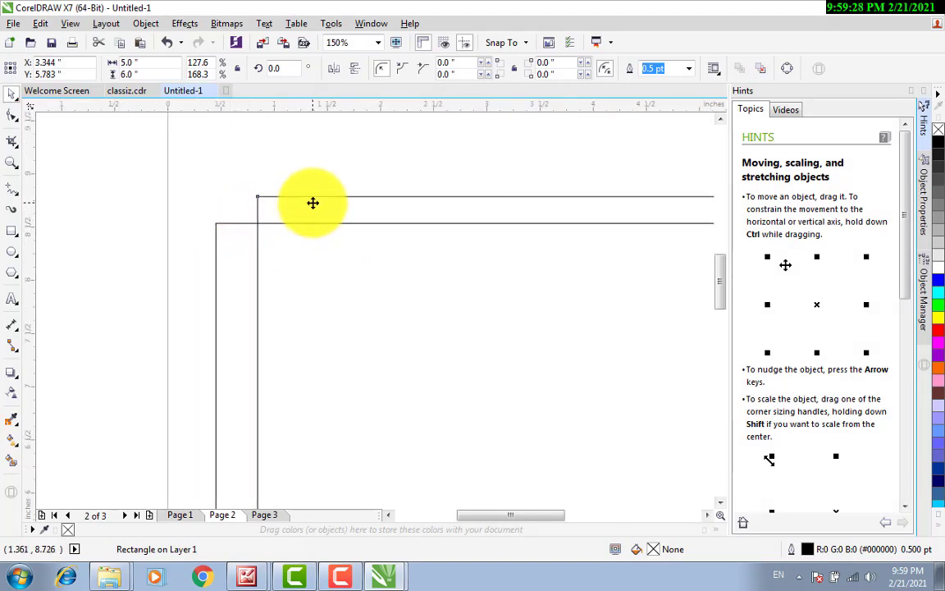
pyautogui.click(312, 202)
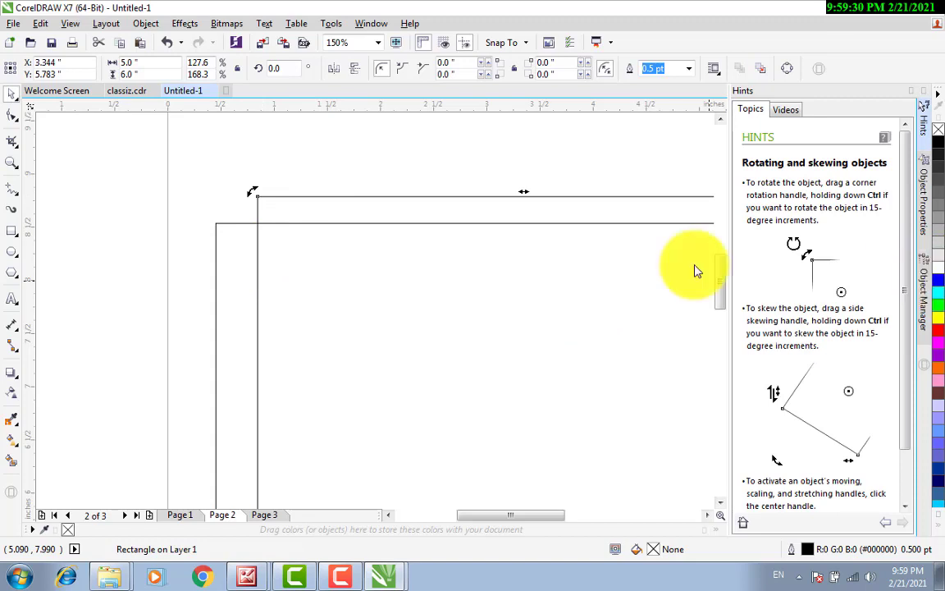
pyautogui.click(218, 232)
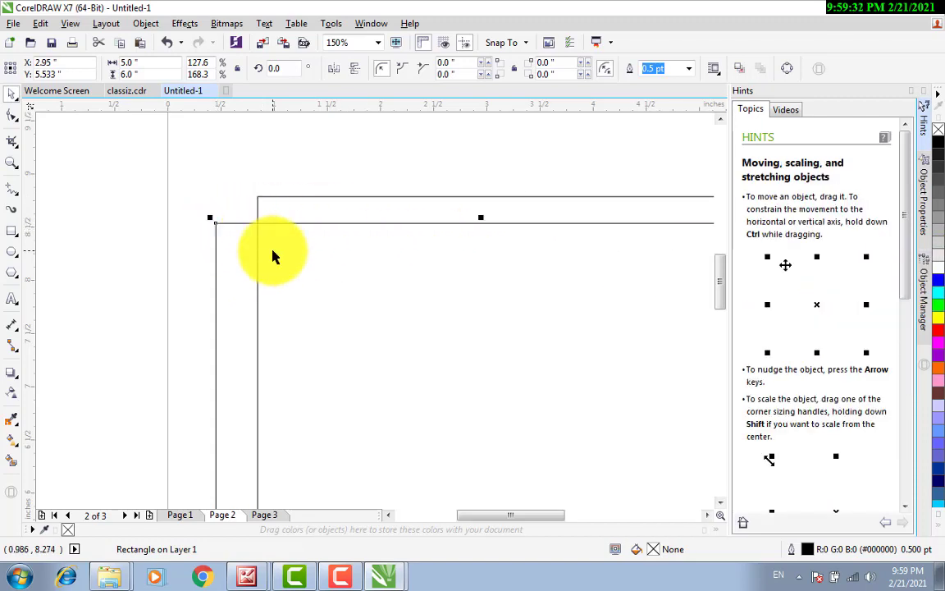
pyautogui.scroll(-2, 271, 248)
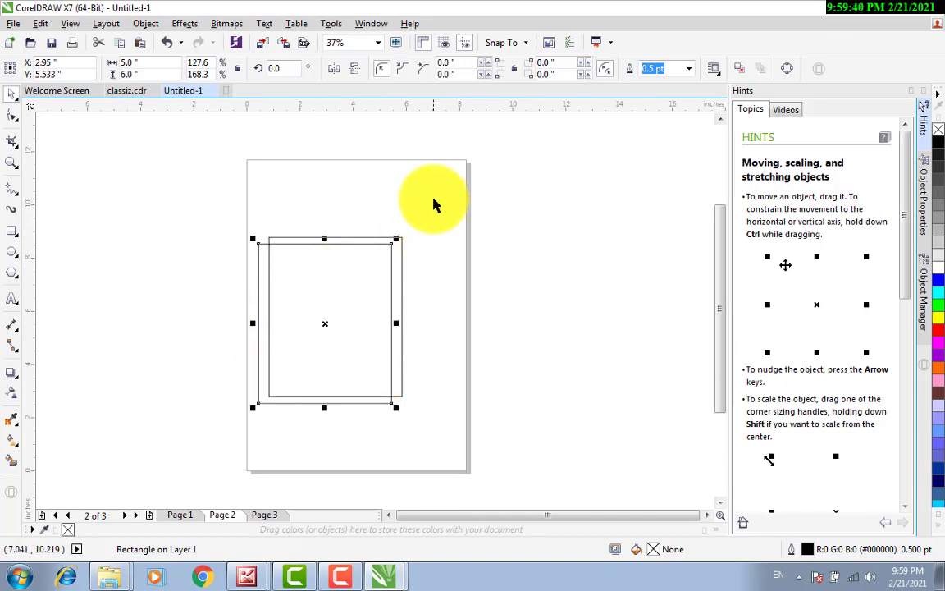
# With nothing selected, set the horizontal and vertical duplicate distances to 2 inches each.
pyautogui.click(455, 210)
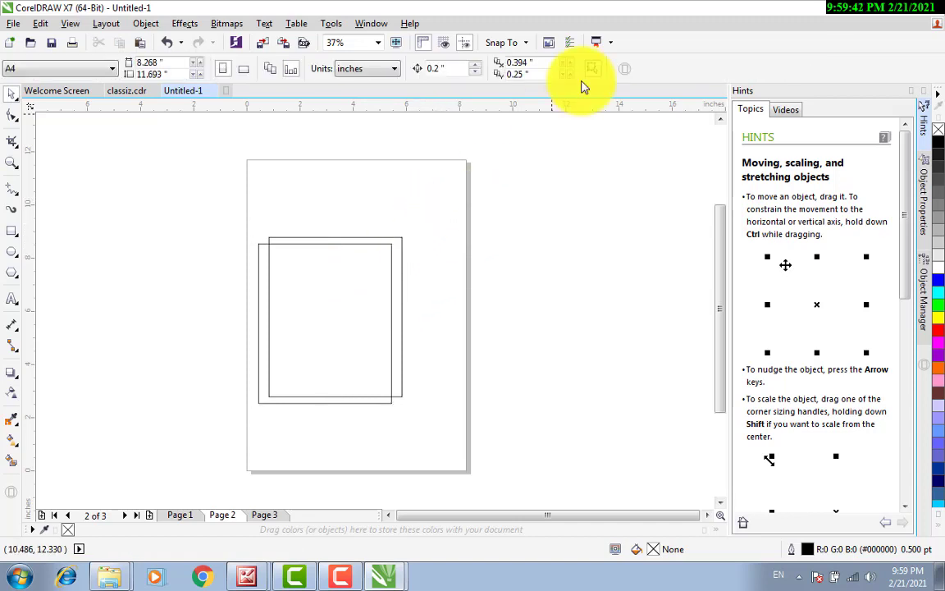
pyautogui.moveTo(541, 62); pyautogui.dragTo(475, 72)
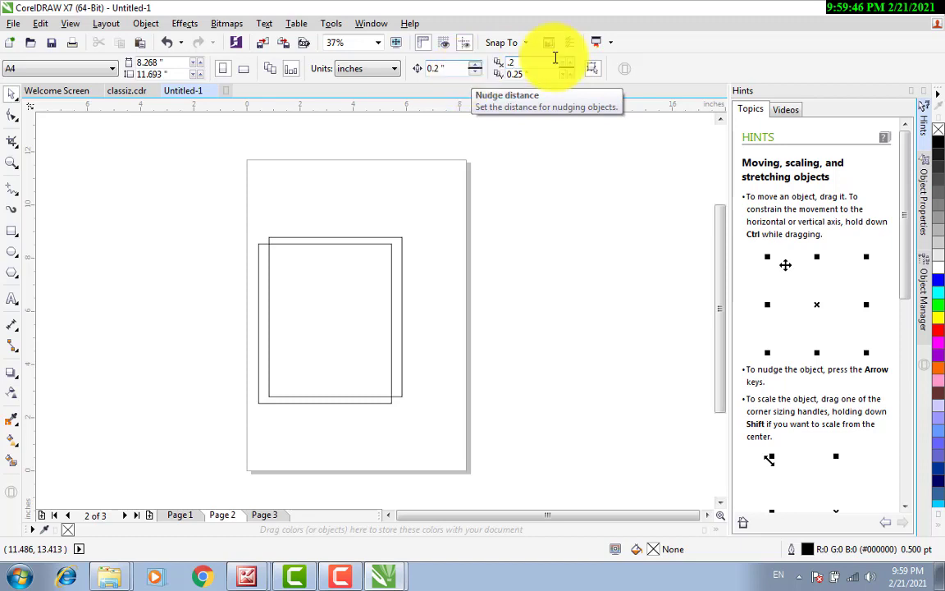
pyautogui.moveTo(541, 73); pyautogui.dragTo(498, 84)
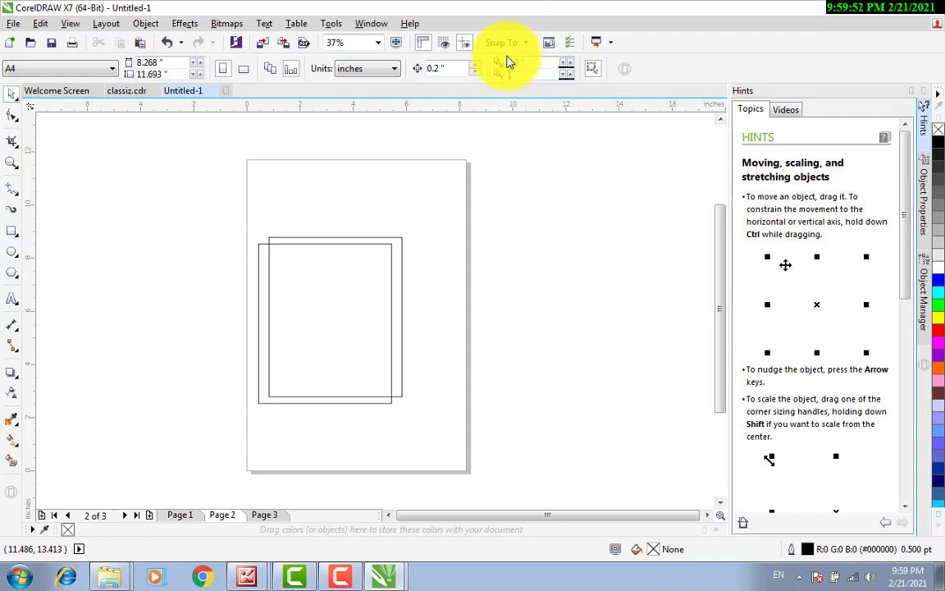
pyautogui.moveTo(527, 59); pyautogui.dragTo(508, 60)
pyautogui.write('2')
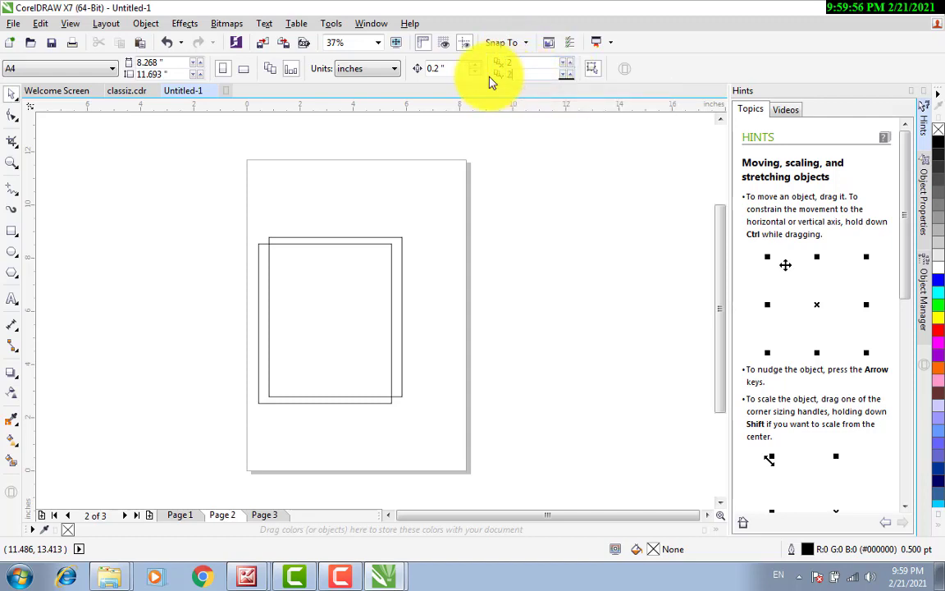
pyautogui.click(546, 138)
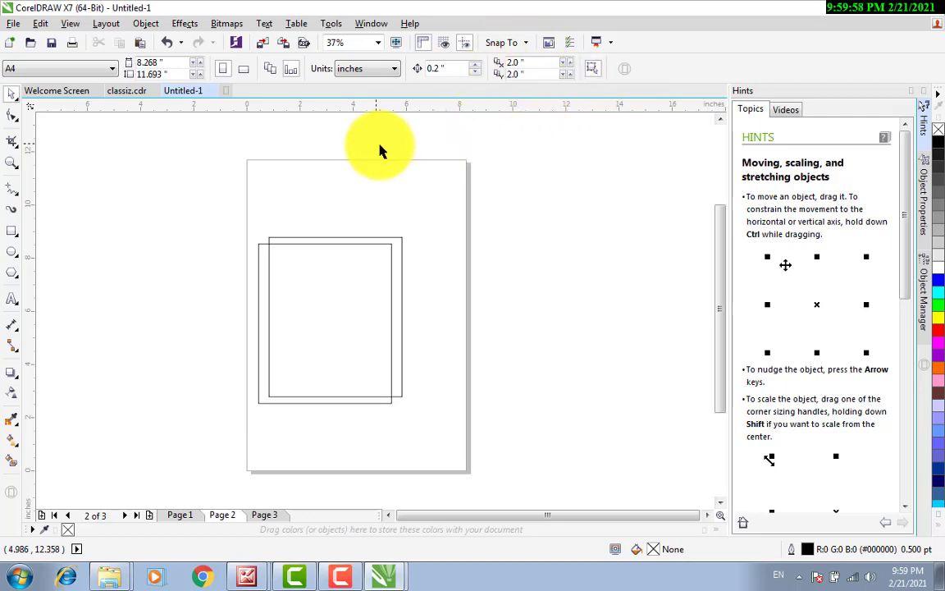
# Duplicate the upper of the two overlapping rectangles using the 2-inch duplicate distance.
pyautogui.click(348, 270)
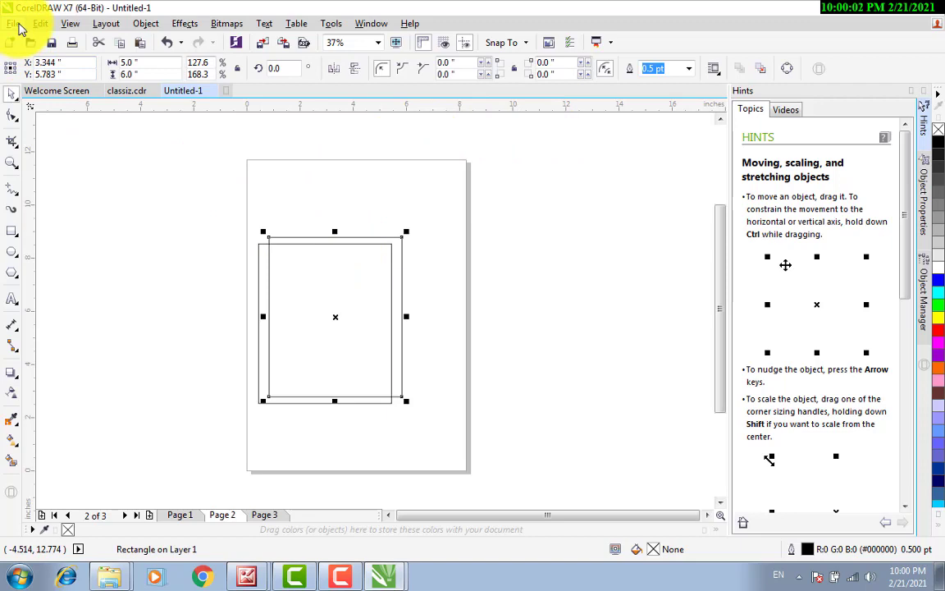
pyautogui.click(39, 24)
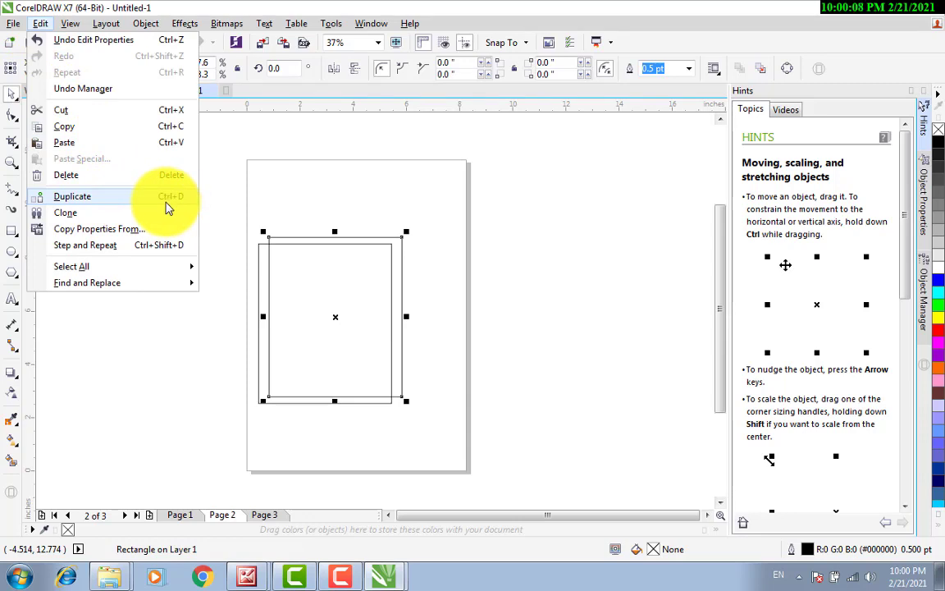
pyautogui.click(112, 206)
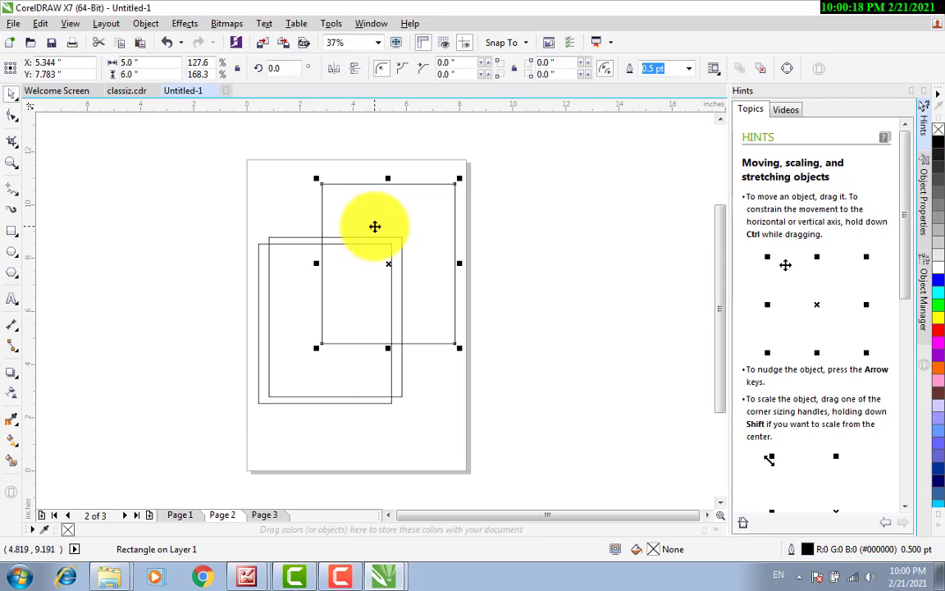
# Delete all three rectangles from page 2.
pyautogui.press('Delete')
pyautogui.click(346, 287)
pyautogui.press('Delete')
pyautogui.click(345, 288)
pyautogui.press('Delete')
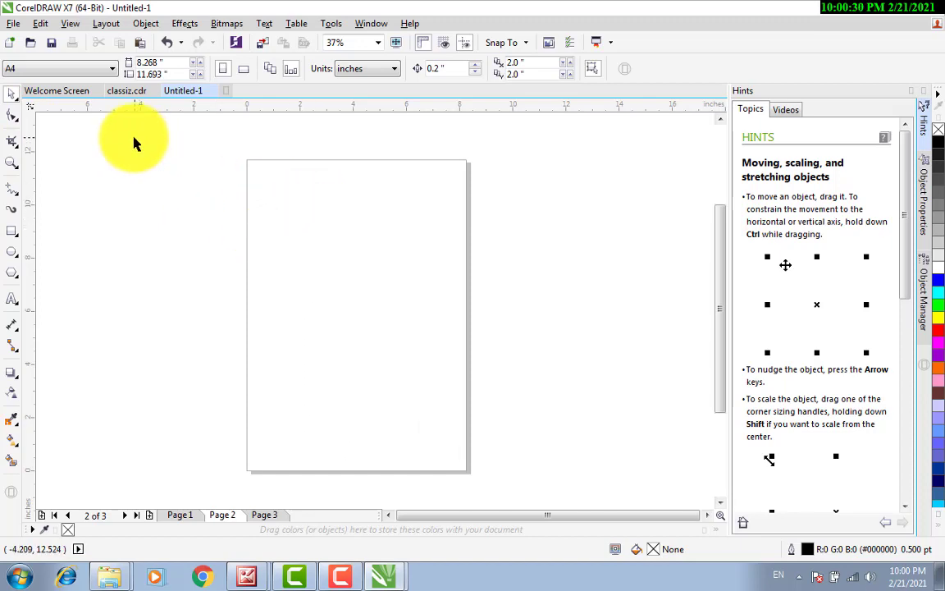
# Create a page-sized rectangle with the Rectangle tool and fill it blue.
pyautogui.doubleClick(12, 236)
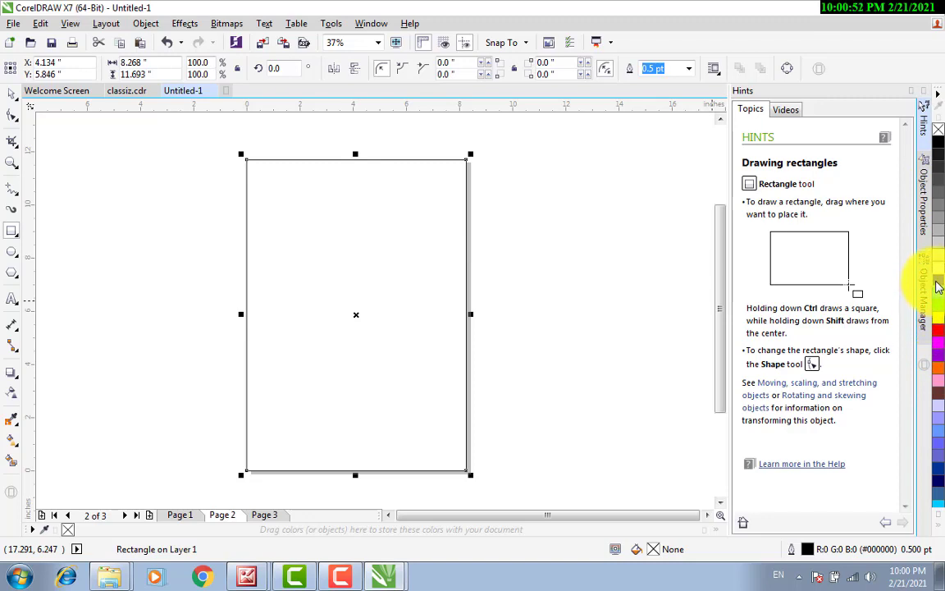
pyautogui.click(939, 283)
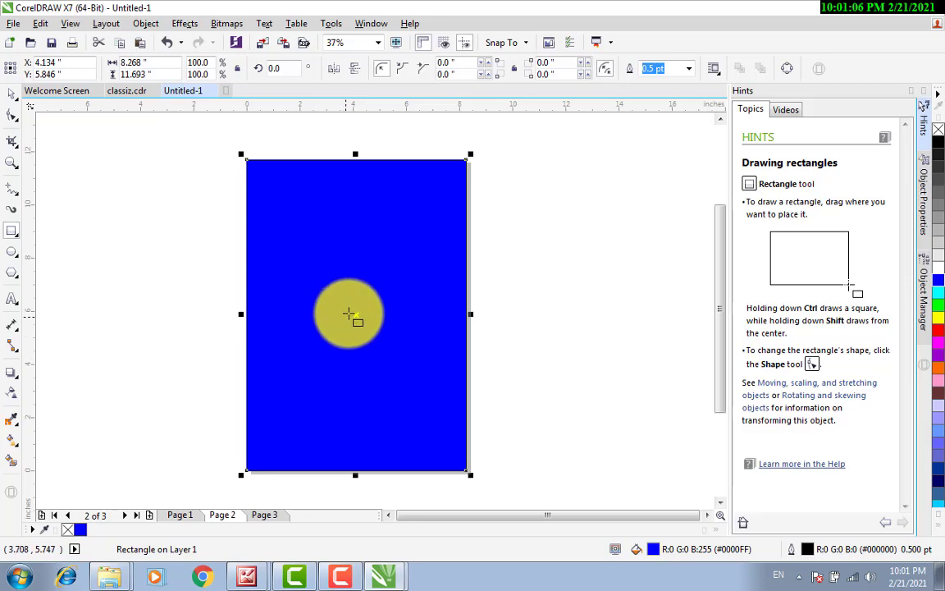
# Duplicate the blue page-sized rectangle and delete the duplicate.
pyautogui.click(40, 23)
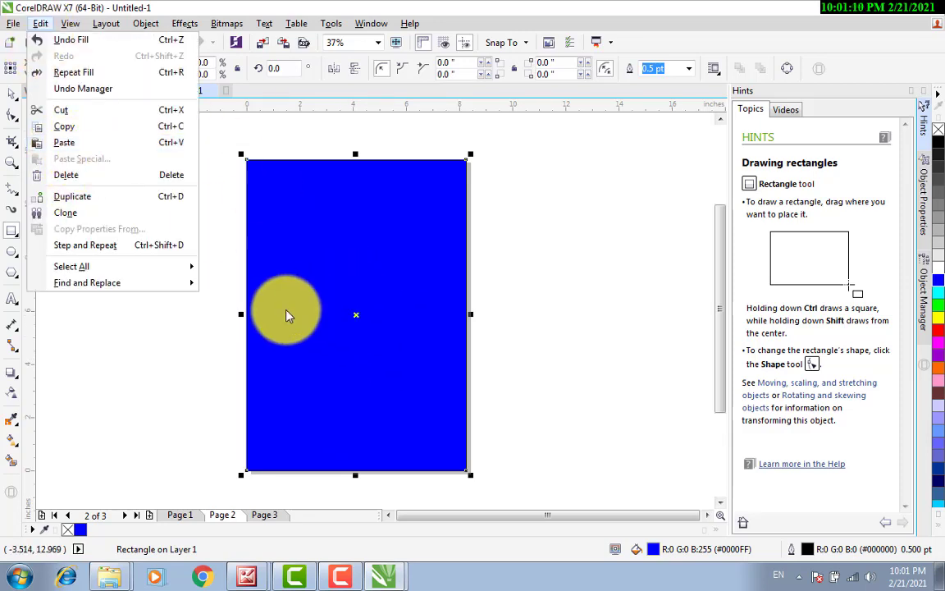
pyautogui.click(192, 355)
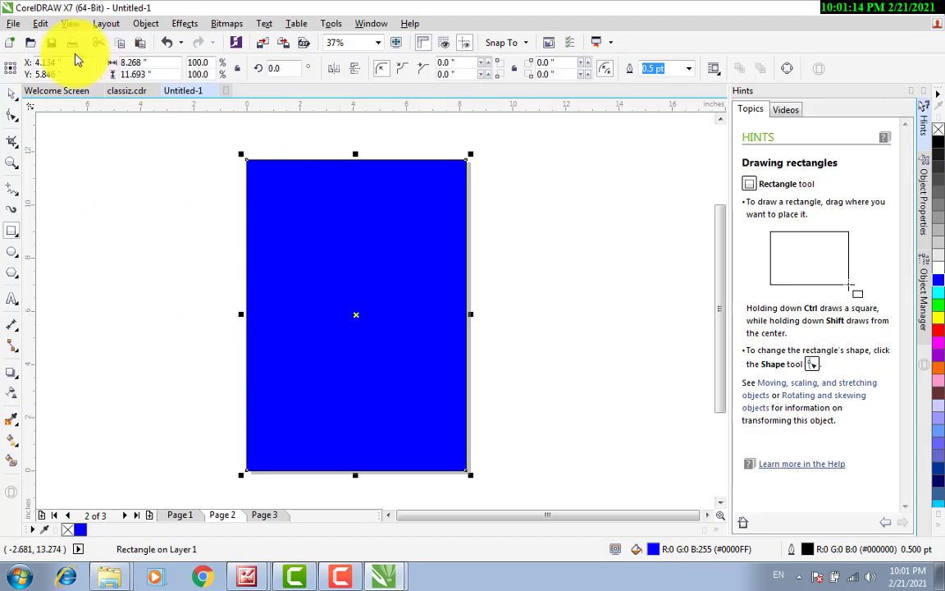
pyautogui.click(40, 23)
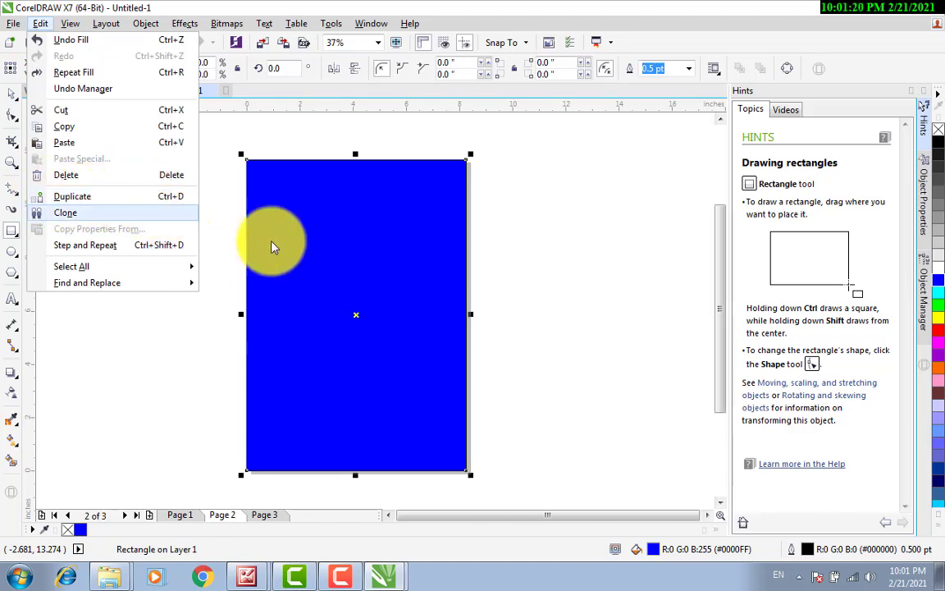
pyautogui.click(119, 198)
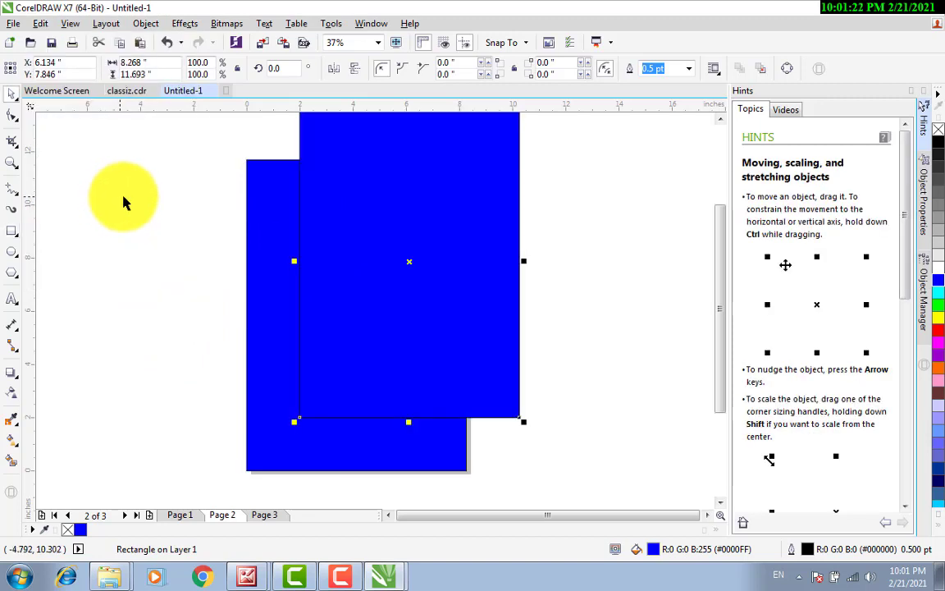
pyautogui.press('Delete')
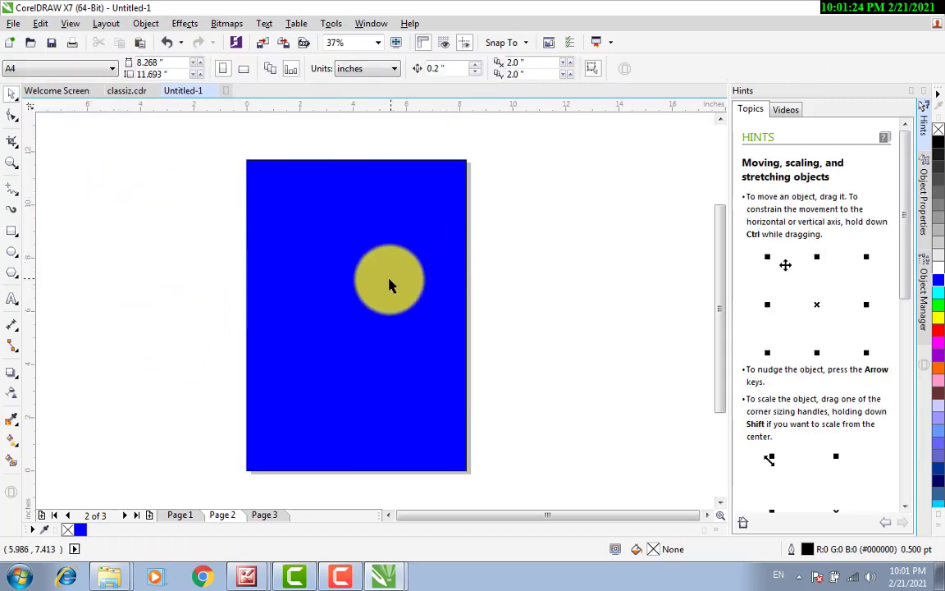
# Copy the blue rectangle in place, move the copy to the right to expose the original, and undo the move.
pyautogui.click(390, 279)
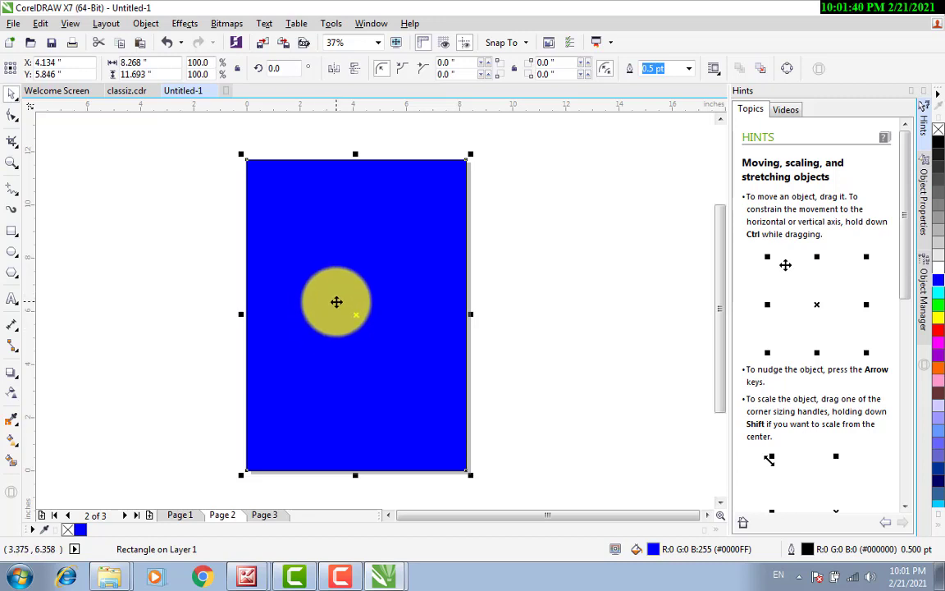
pyautogui.moveTo(337, 302); pyautogui.dragTo(430, 304)
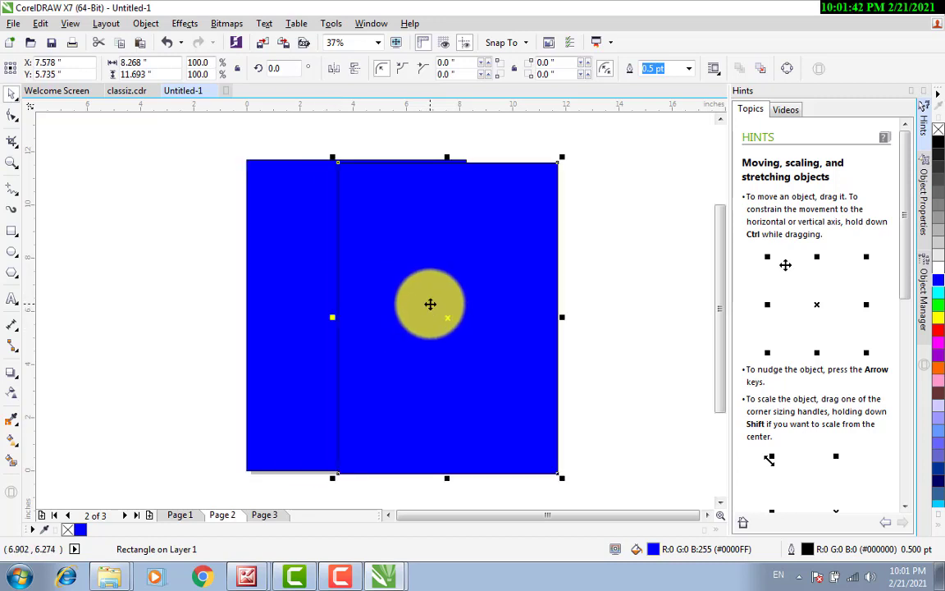
pyautogui.hotkey('ctrl', 'z')
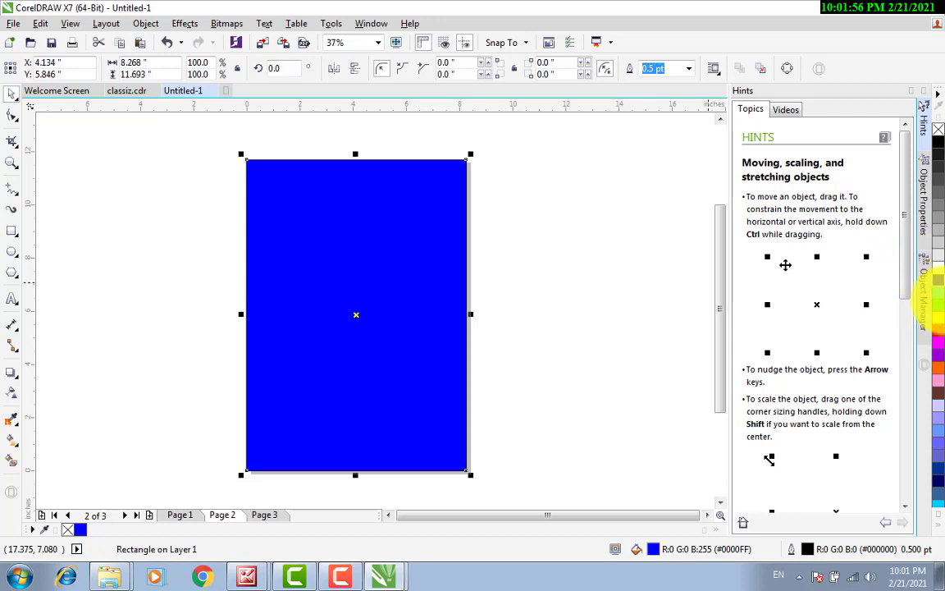
# Fill the top copy yellow, move it to the right to expose the blue rectangle, and undo the move.
pyautogui.click(938, 322)
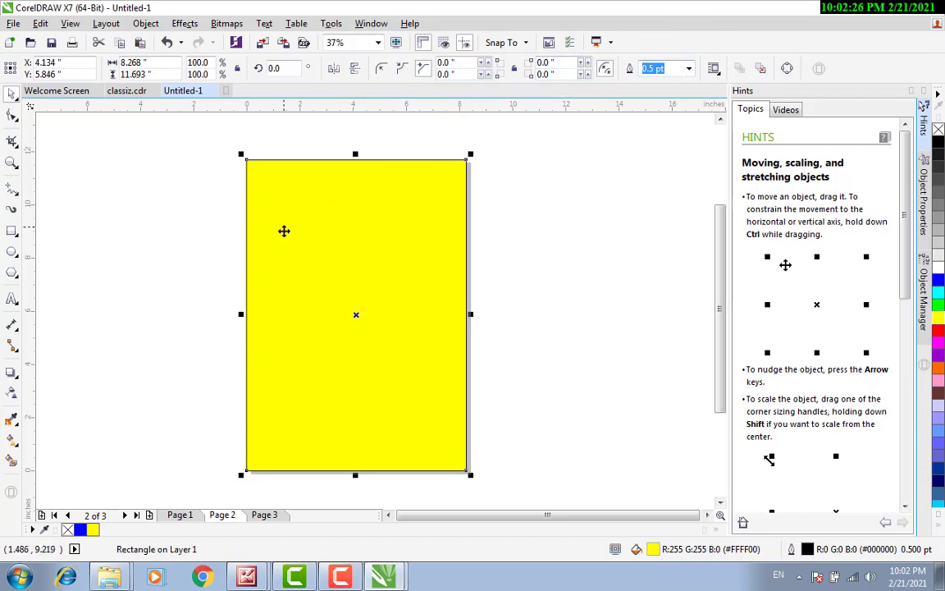
pyautogui.click(320, 235)
pyautogui.click(195, 259)
pyautogui.click(320, 280)
pyautogui.moveTo(373, 327); pyautogui.dragTo(451, 329)
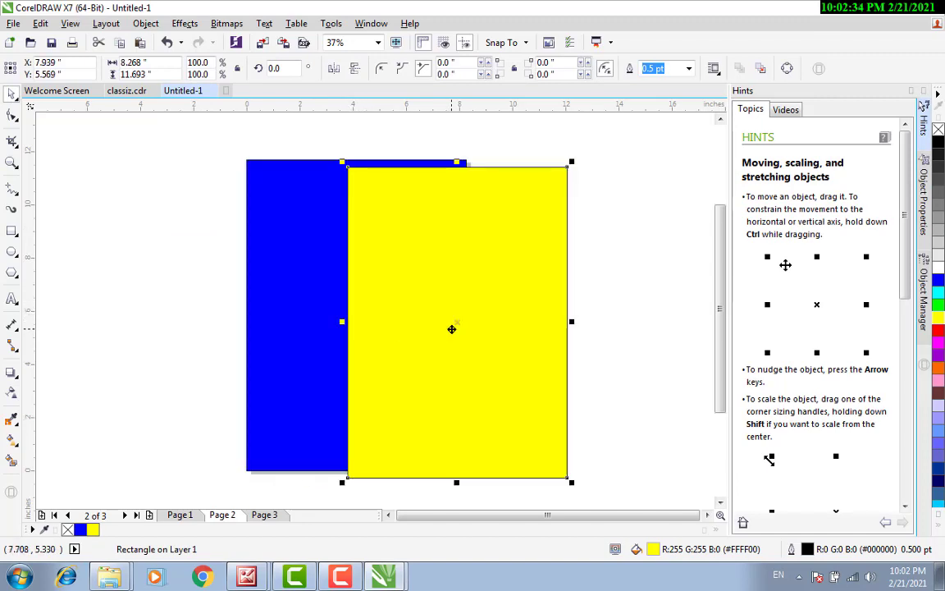
pyautogui.hotkey('ctrl', 'z')
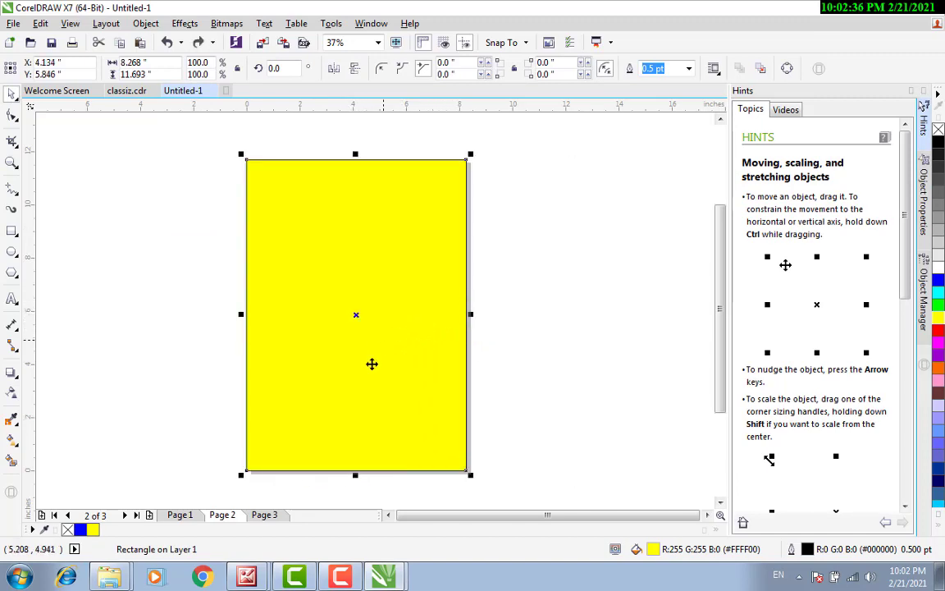
# Make a shortened copy of the yellow rectangle, about 1.84 inches high, at the page's top edge, and undo back to the blue rectangle.
pyautogui.moveTo(354, 473); pyautogui.dragTo(363, 341)
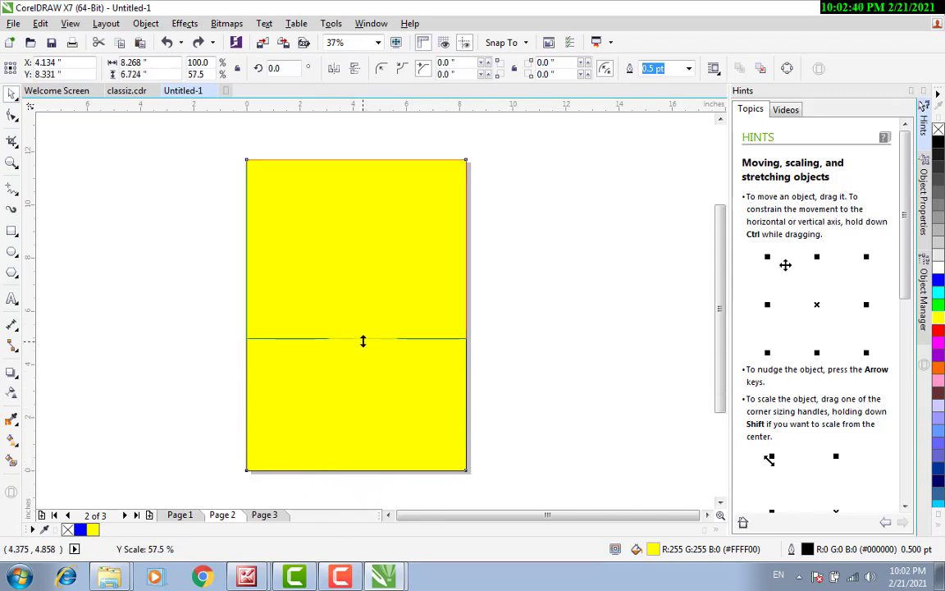
pyautogui.moveTo(364, 340); pyautogui.dragTo(368, 211)
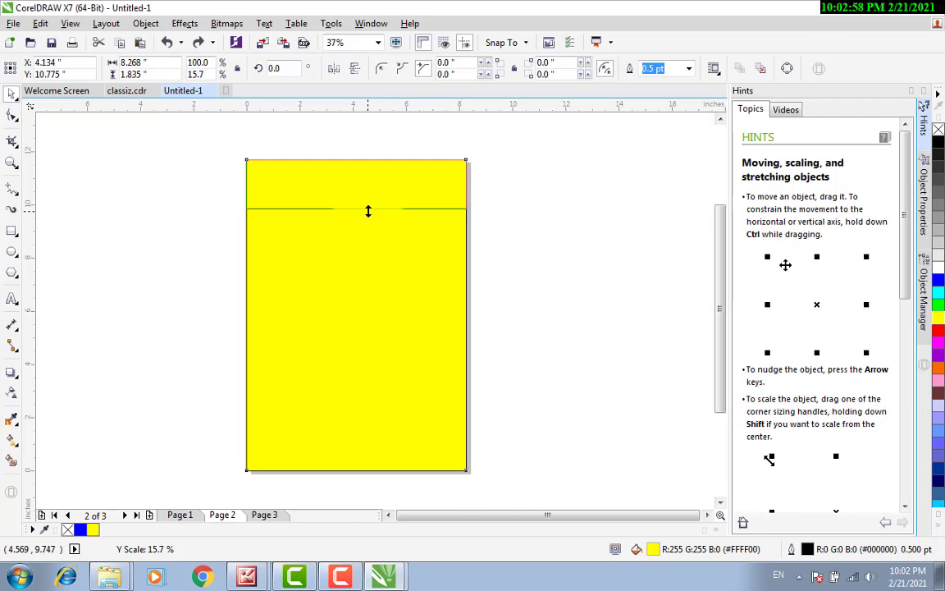
pyautogui.moveTo(367, 211); pyautogui.dragTo(367, 213)
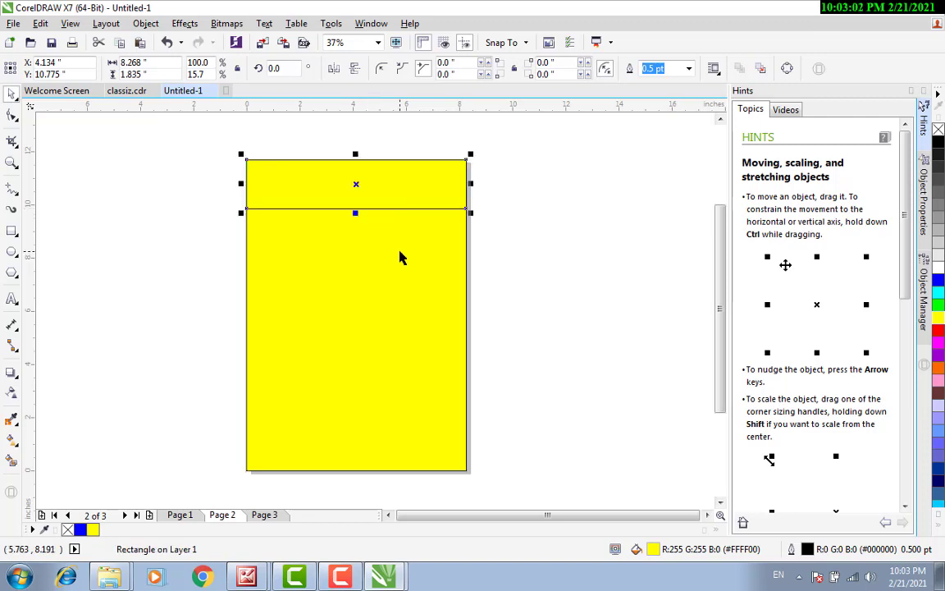
pyautogui.hotkey('ctrl', 'z')
pyautogui.hotkey('ctrl', 'z')
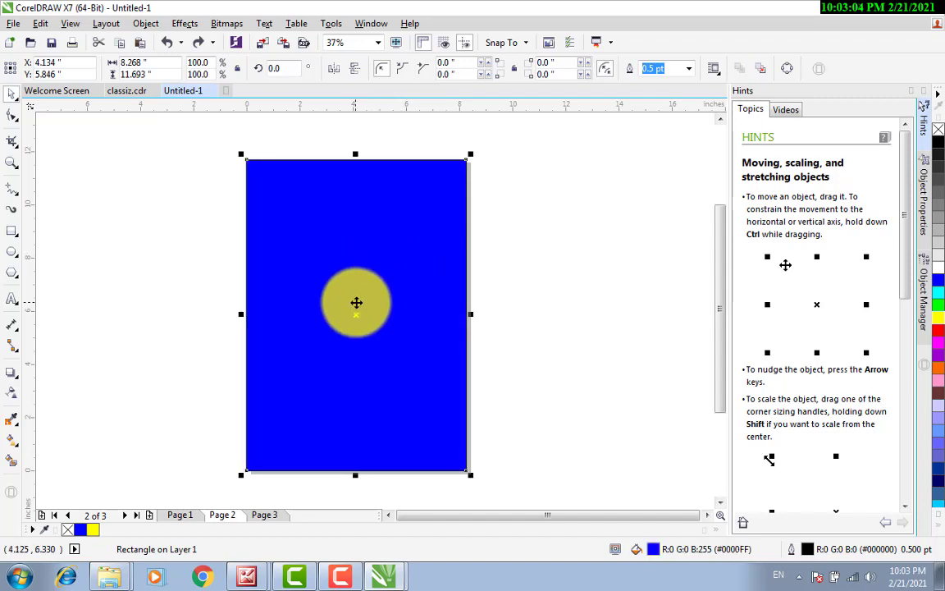
# Move the blue rectangle up and to the right, and centre it on the page.
pyautogui.moveTo(356, 311); pyautogui.dragTo(411, 288)
pyautogui.press('p')
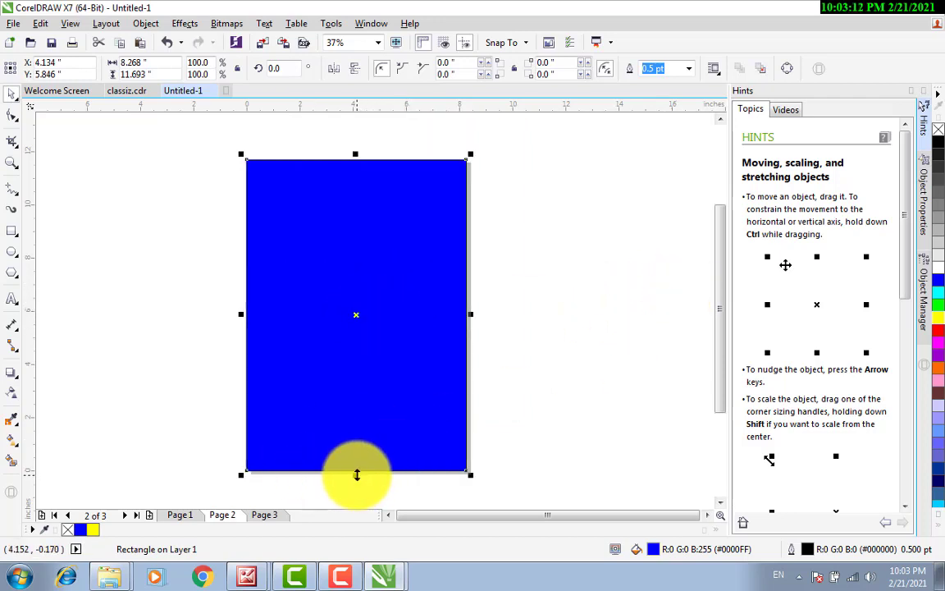
# Make a shortened copy of the blue rectangle, about 1.95 inches high, at the page's top edge and fill it red.
pyautogui.moveTo(357, 474); pyautogui.dragTo(368, 215)
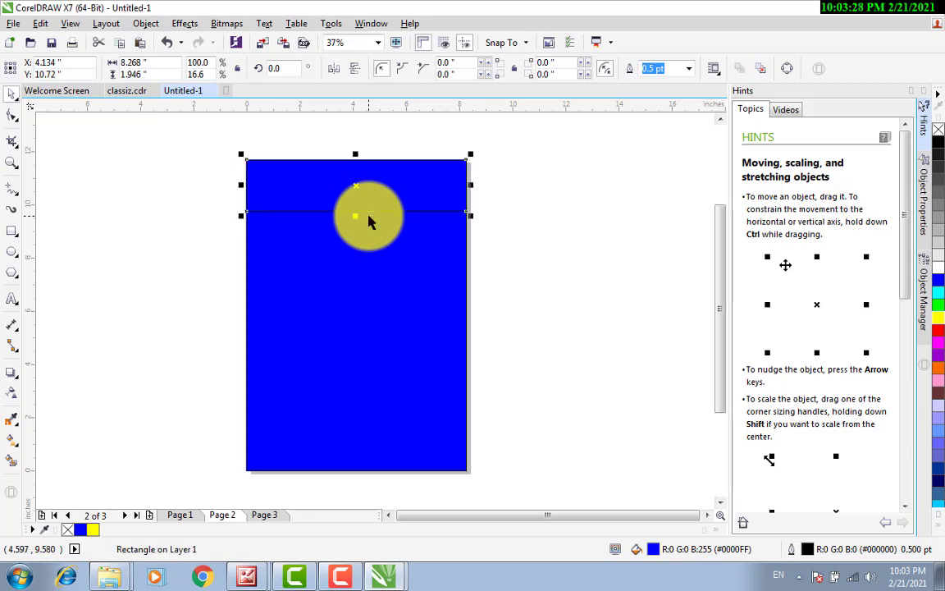
pyautogui.click(938, 334)
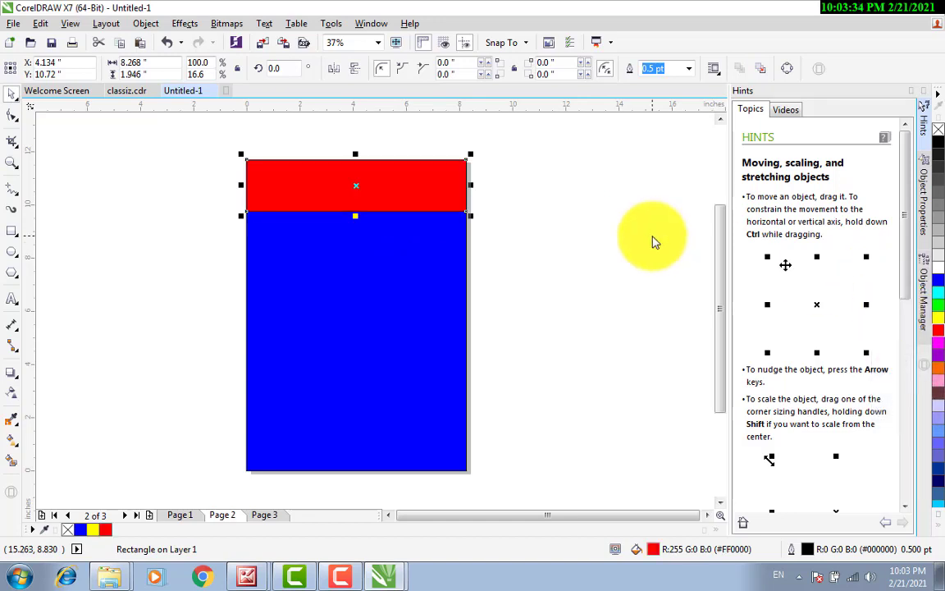
# Make two narrower copies of the red strip at its left end: one about 2.13 inches wide filled white, one about 1.76 inches wide filled yellow.
pyautogui.moveTo(473, 185); pyautogui.dragTo(310, 170)
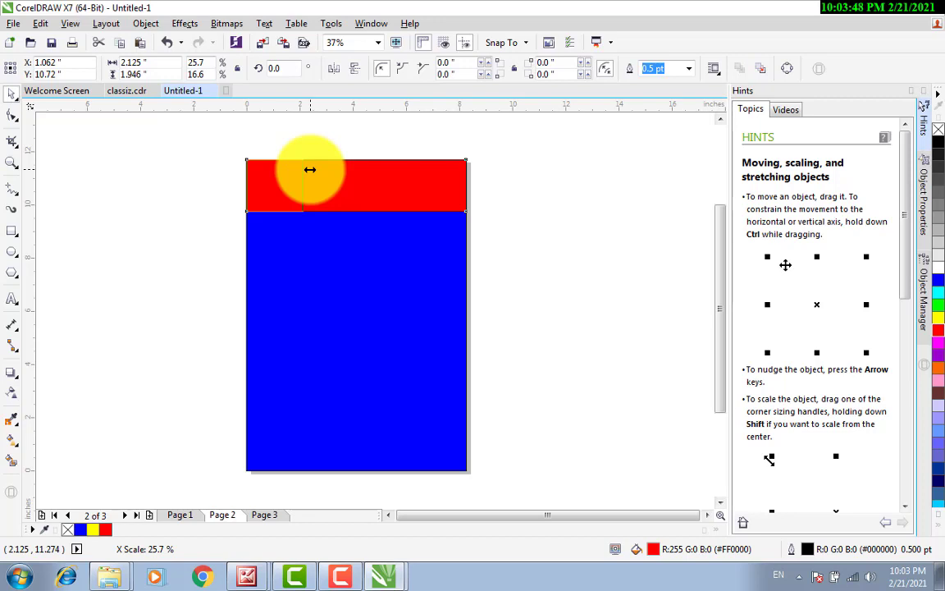
pyautogui.moveTo(310, 169); pyautogui.dragTo(310, 171)
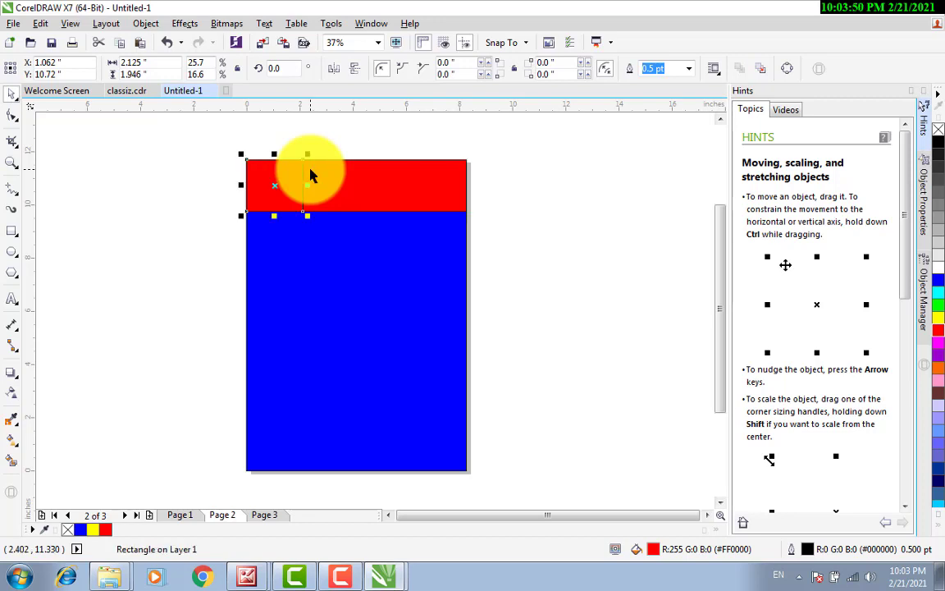
pyautogui.click(940, 271)
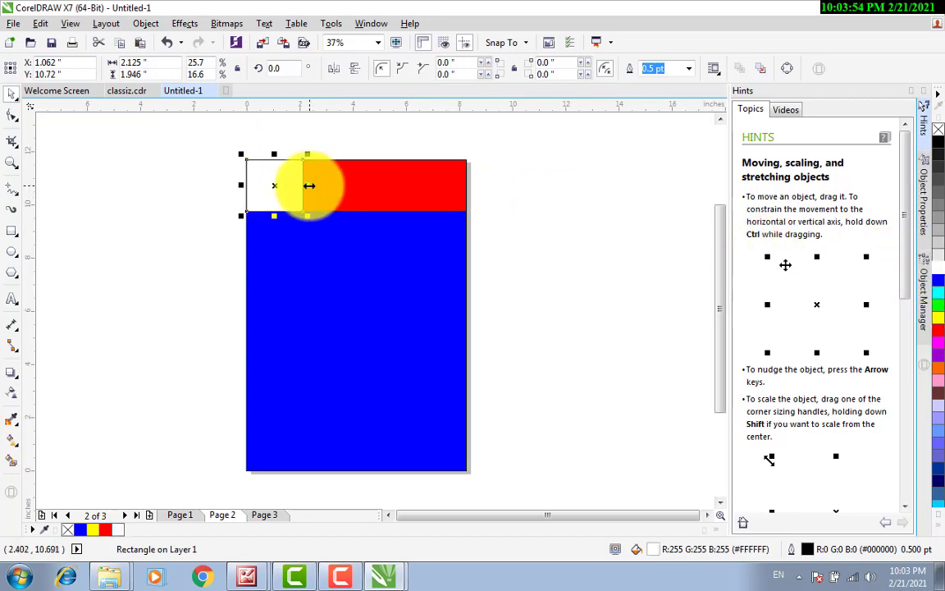
pyautogui.moveTo(309, 185); pyautogui.dragTo(299, 184)
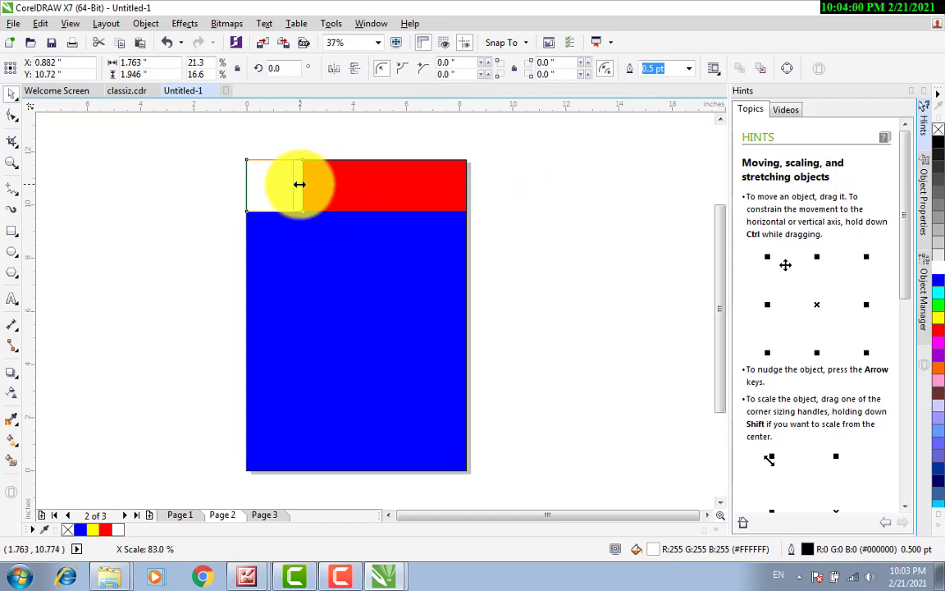
pyautogui.moveTo(300, 185); pyautogui.dragTo(299, 185)
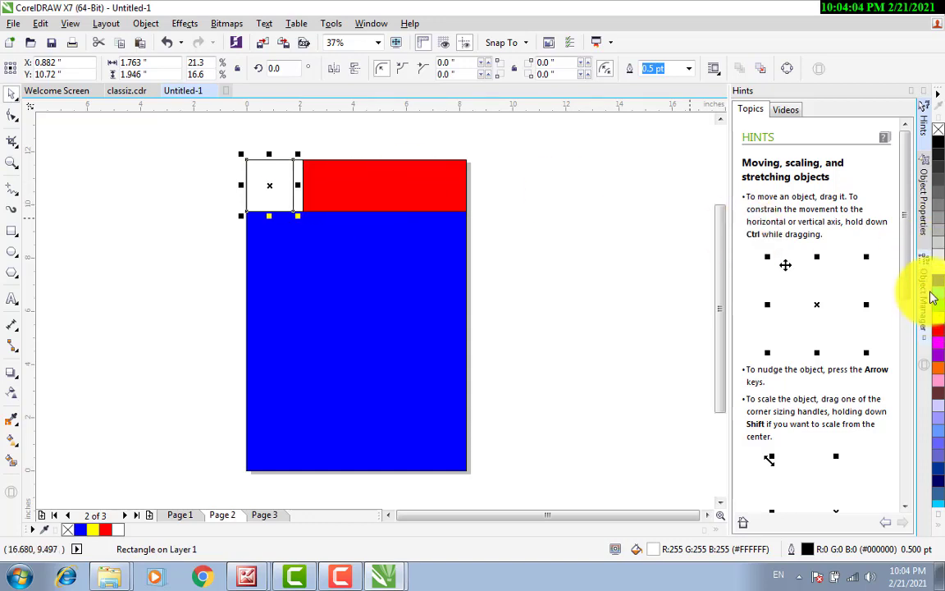
pyautogui.click(941, 320)
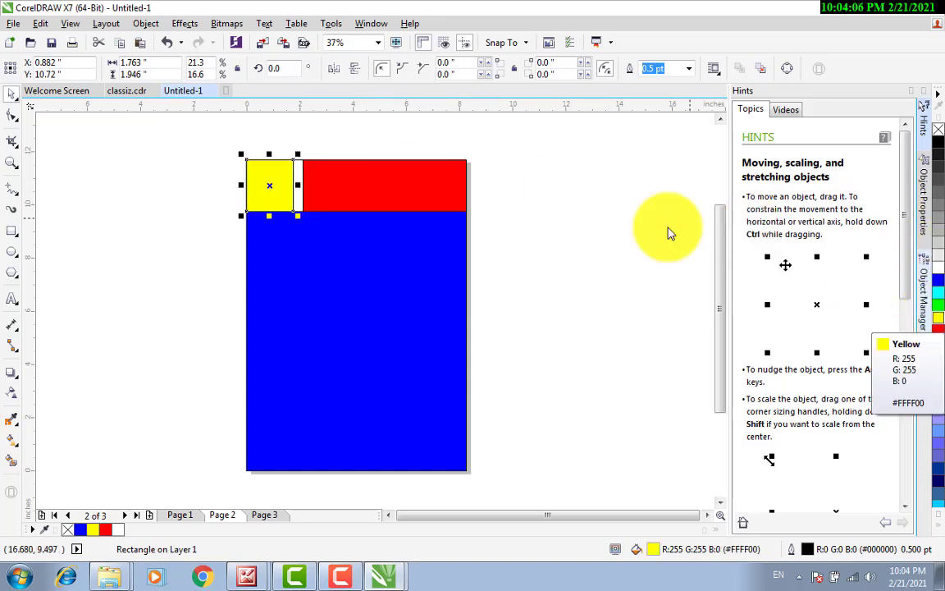
# Group the yellow and white rectangles at the left end of the red strip.
pyautogui.click(179, 166)
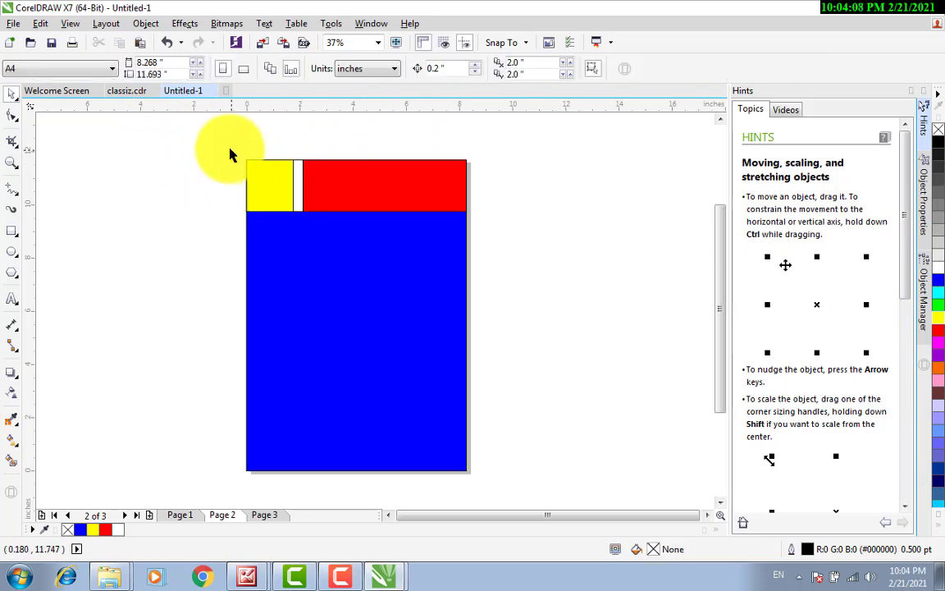
pyautogui.moveTo(223, 146); pyautogui.dragTo(318, 220)
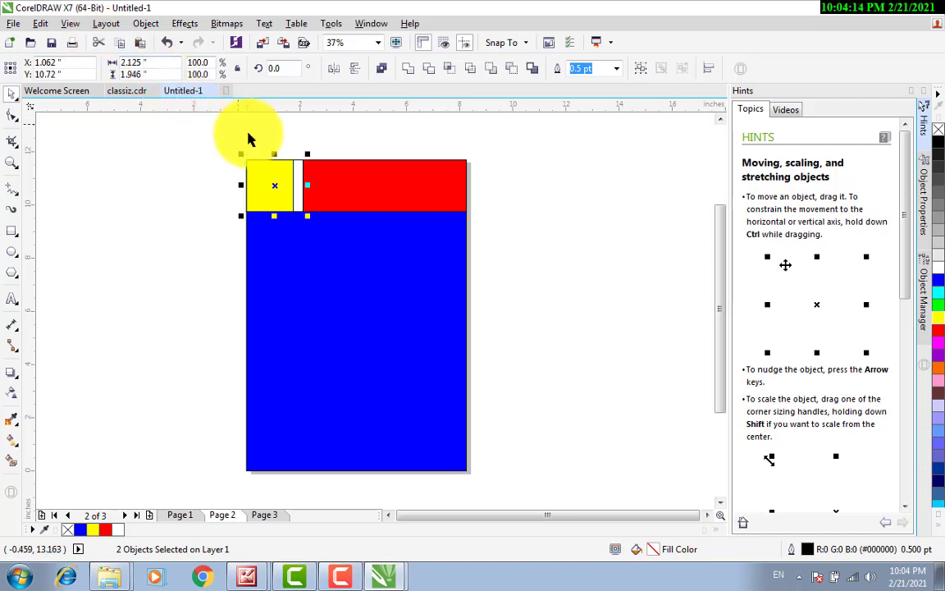
pyautogui.rightClick(272, 171)
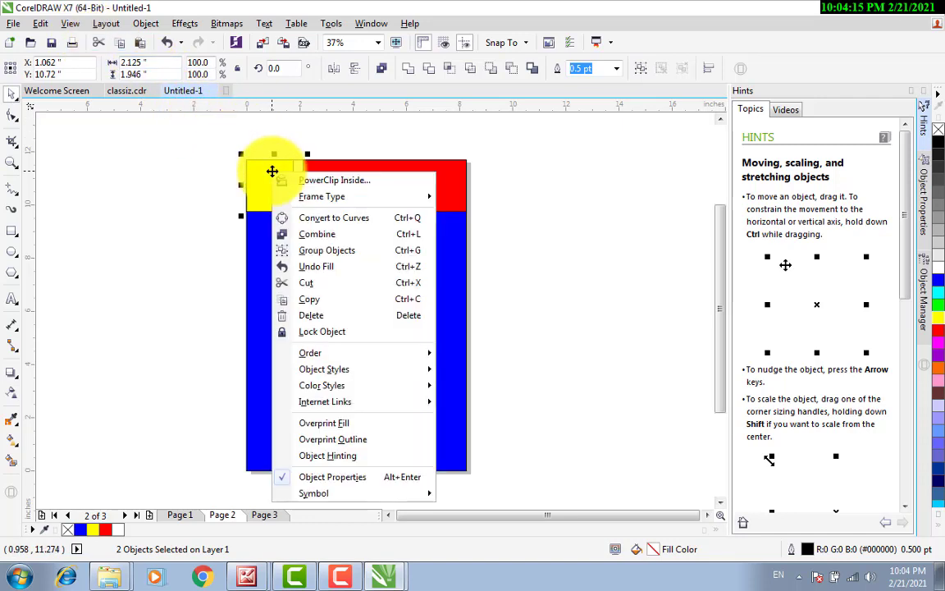
pyautogui.click(346, 250)
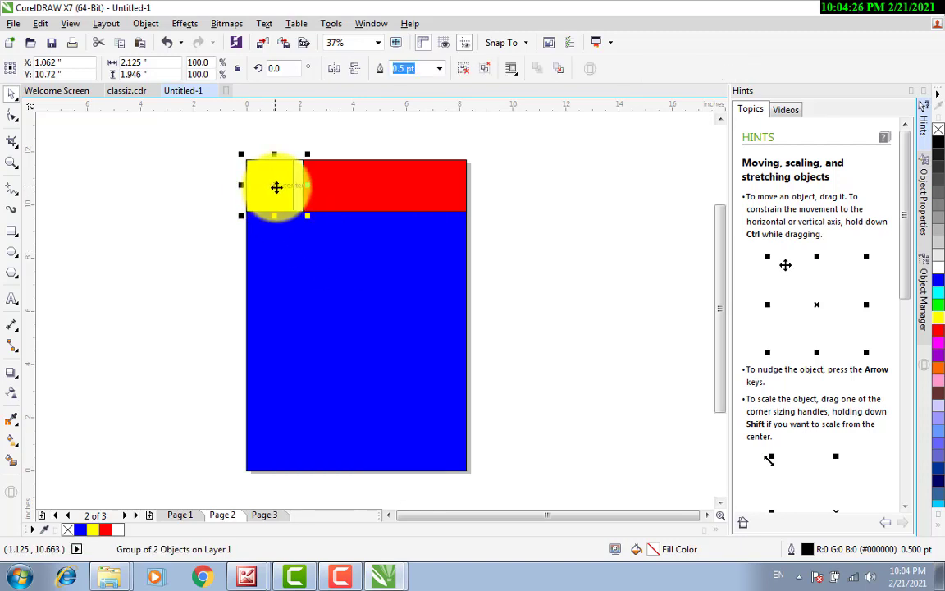
# Ungroup the yellow and white rectangles, select the white one on its own, and group the pair again.
pyautogui.moveTo(274, 185)
pyautogui.mouseDown()
pyautogui.moveTo(355, 195)
pyautogui.moveTo(429, 187)
pyautogui.moveTo(274, 181)
pyautogui.mouseUp()
pyautogui.hotkey('ctrl', 'u')
pyautogui.click(175, 187)
pyautogui.click(296, 190)
pyautogui.moveTo(213, 149); pyautogui.dragTo(344, 224)
pyautogui.hotkey('ctrl', 'g')
# Copy the yellow-and-white group straight across to the red strip's right end and mirror the copy horizontally.
pyautogui.moveTo(279, 186); pyautogui.dragTo(436, 244)
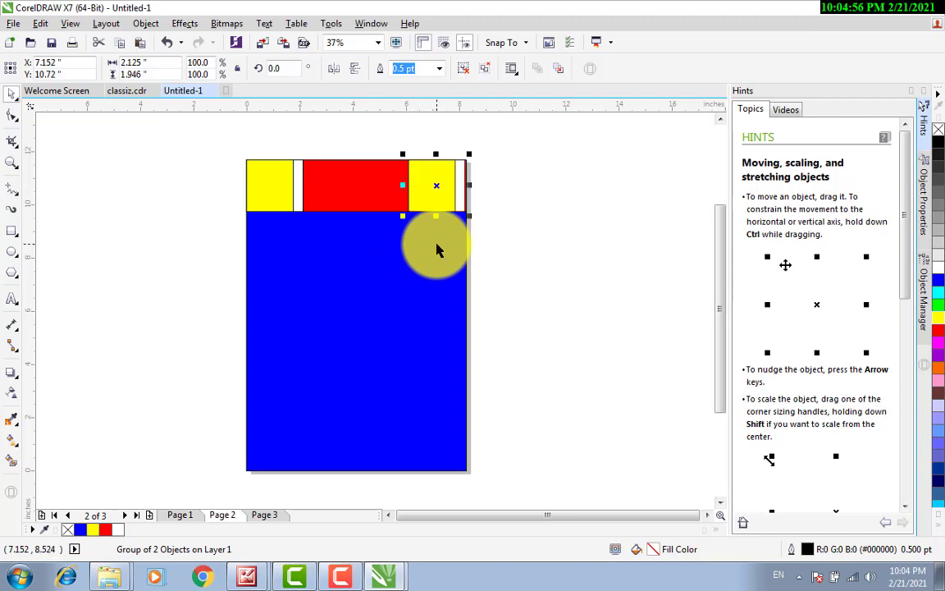
pyautogui.click(333, 74)
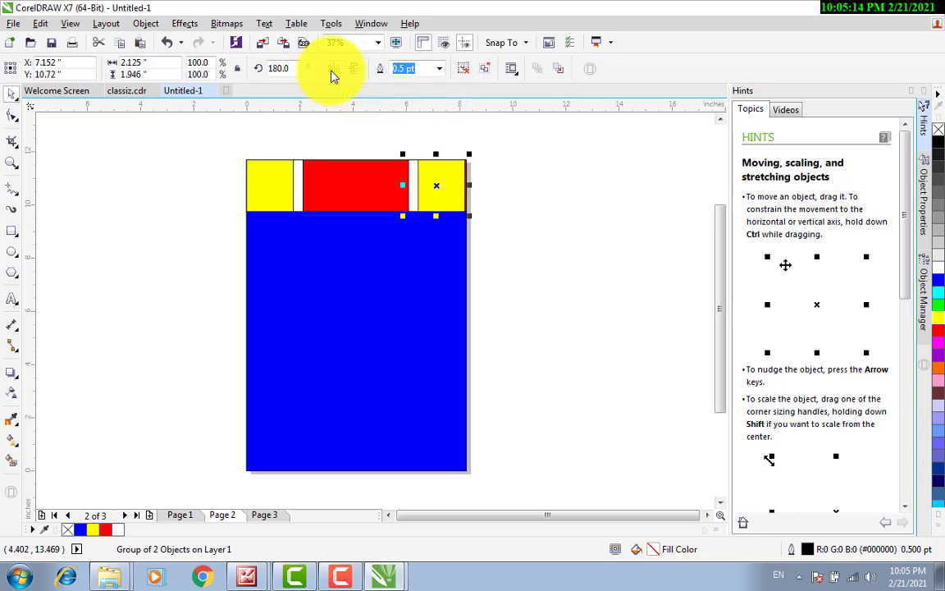
pyautogui.click(315, 144)
# Group the red strip with both yellow-and-white groups, and place a vertically mirrored copy of it along the page's bottom edge.
pyautogui.moveTo(215, 144); pyautogui.dragTo(485, 239)
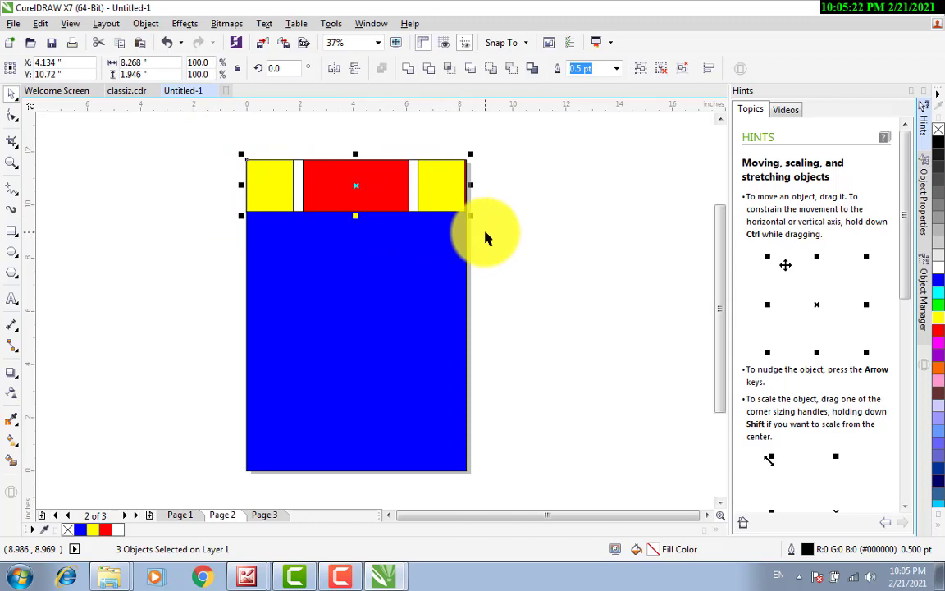
pyautogui.hotkey('ctrl', 'g')
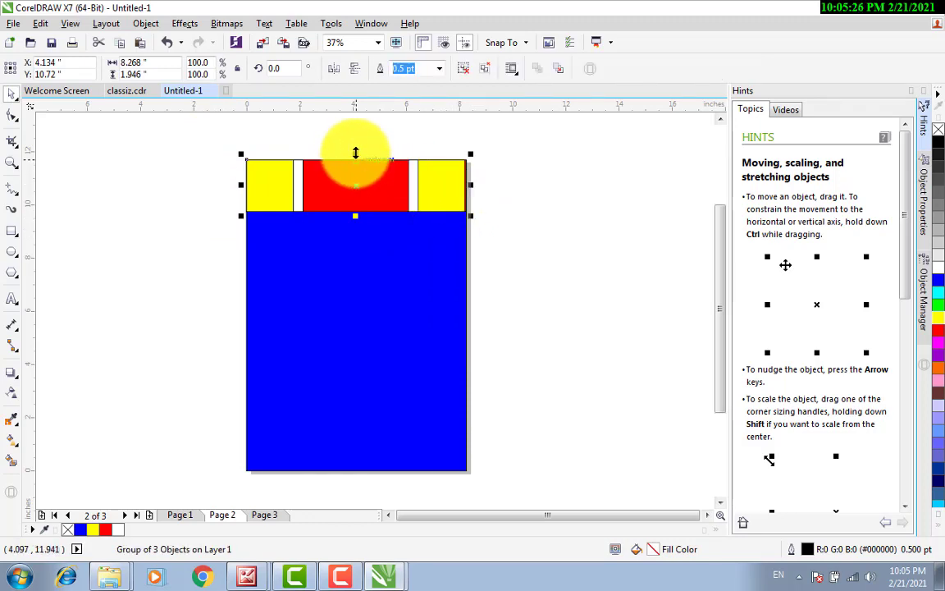
pyautogui.moveTo(355, 154); pyautogui.dragTo(355, 153)
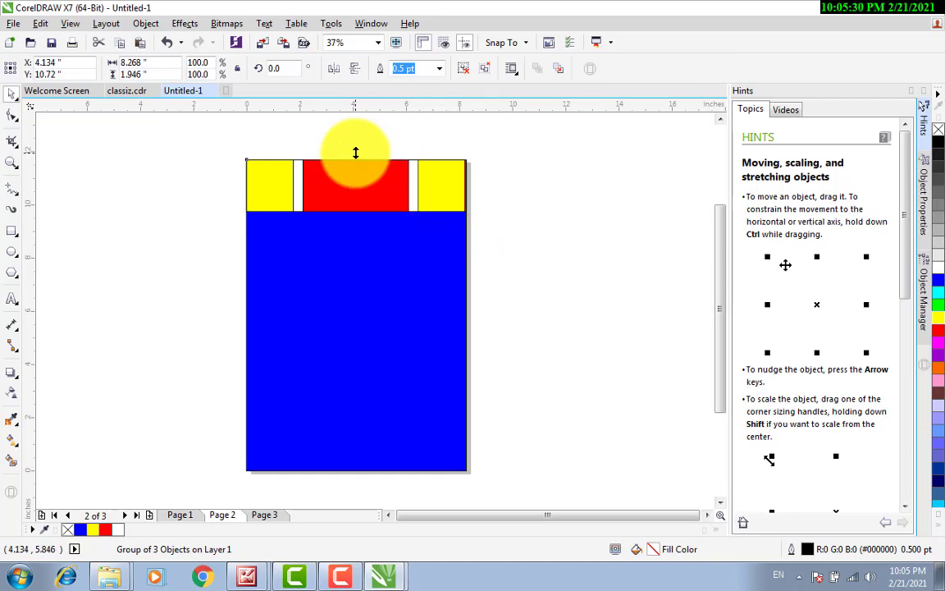
pyautogui.moveTo(355, 154); pyautogui.dragTo(359, 230)
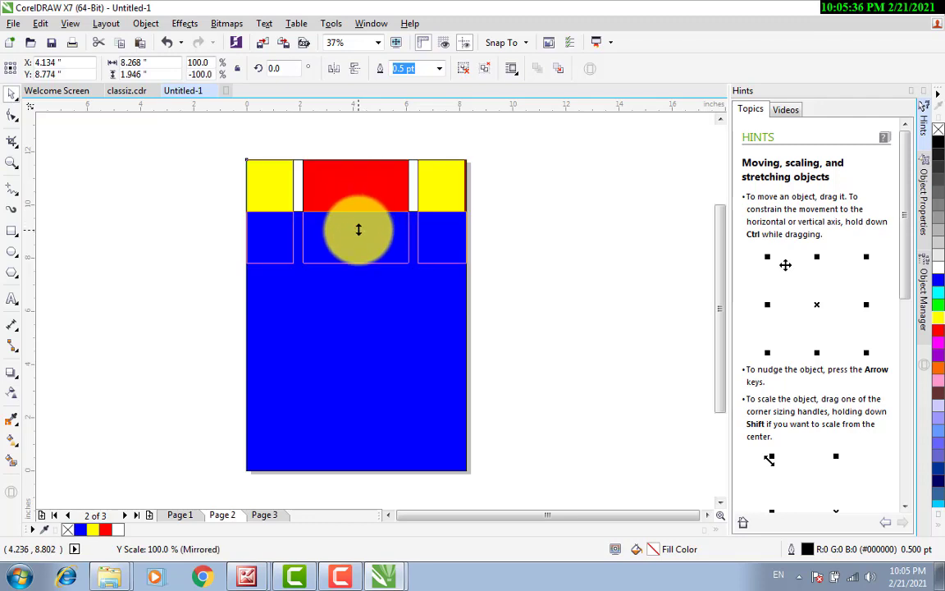
pyautogui.moveTo(358, 230); pyautogui.dragTo(359, 445)
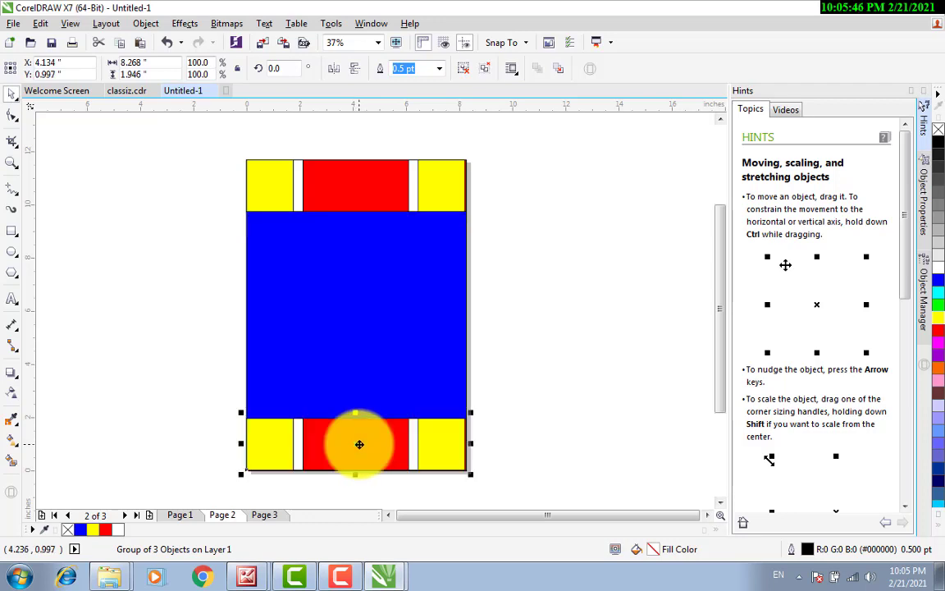
pyautogui.click(211, 318)
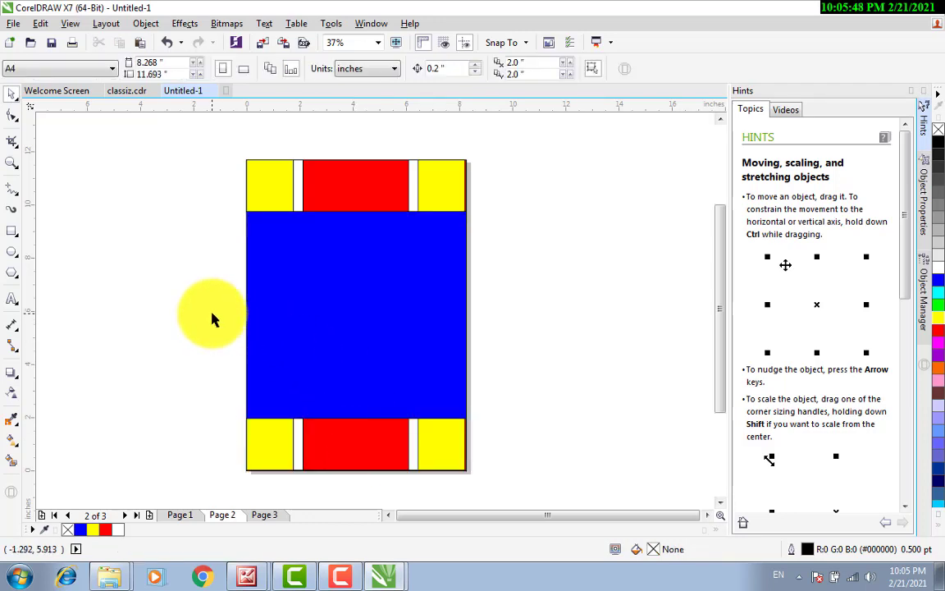
# Make a full-height copy of the blue rectangle, narrowed from its centre to about 4.09 inches wide.
pyautogui.click(284, 308)
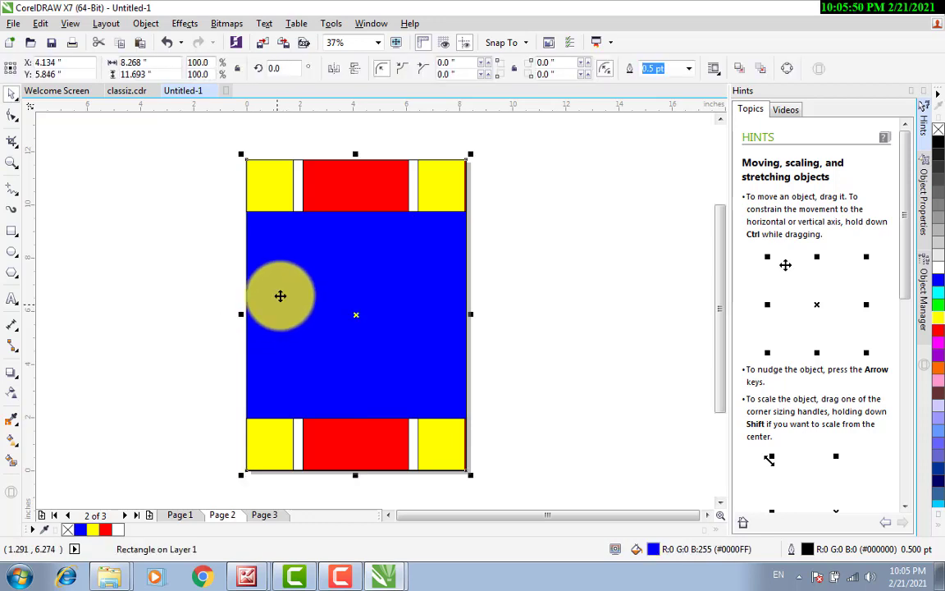
pyautogui.moveTo(474, 315); pyautogui.dragTo(419, 308)
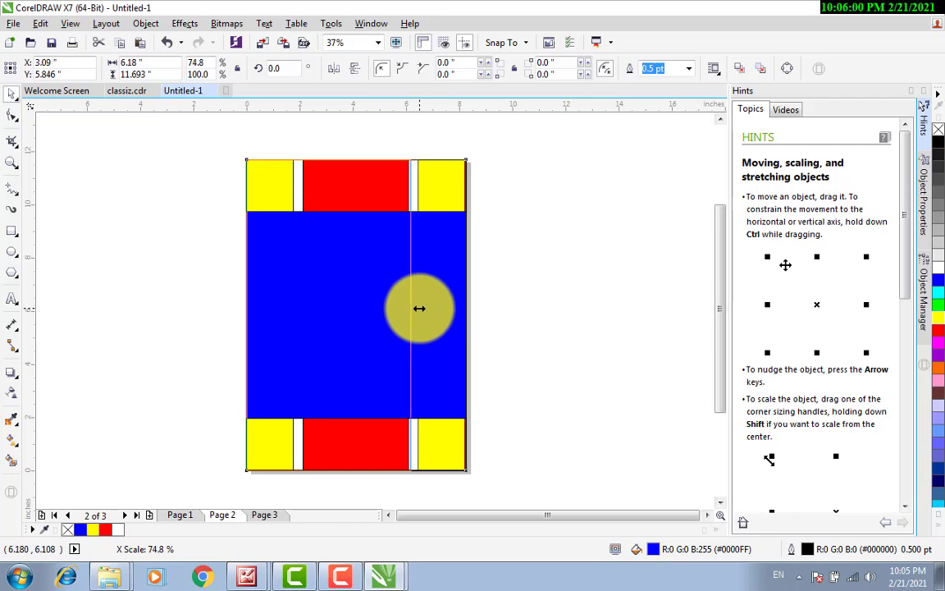
pyautogui.press('shift')
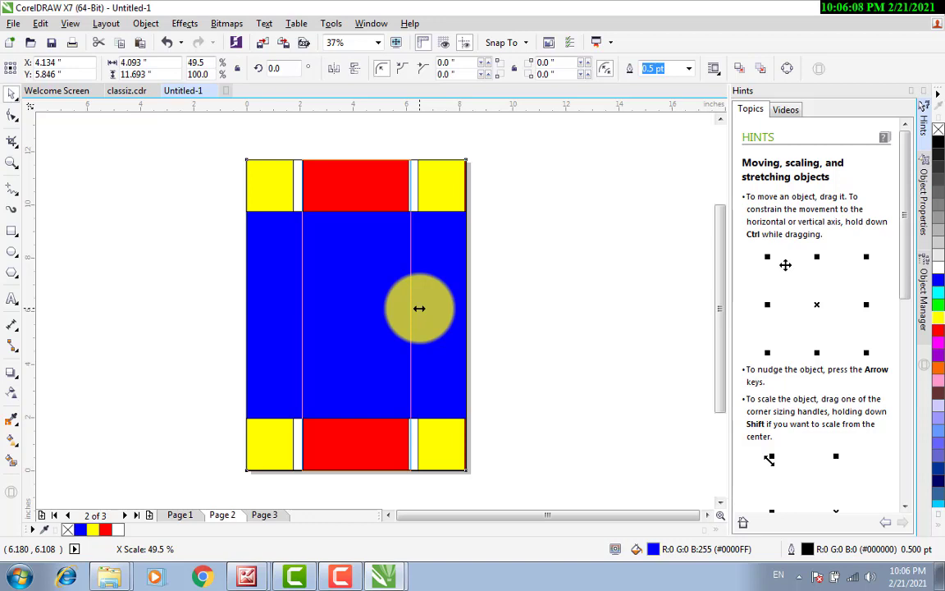
pyautogui.moveTo(420, 308); pyautogui.dragTo(420, 314)
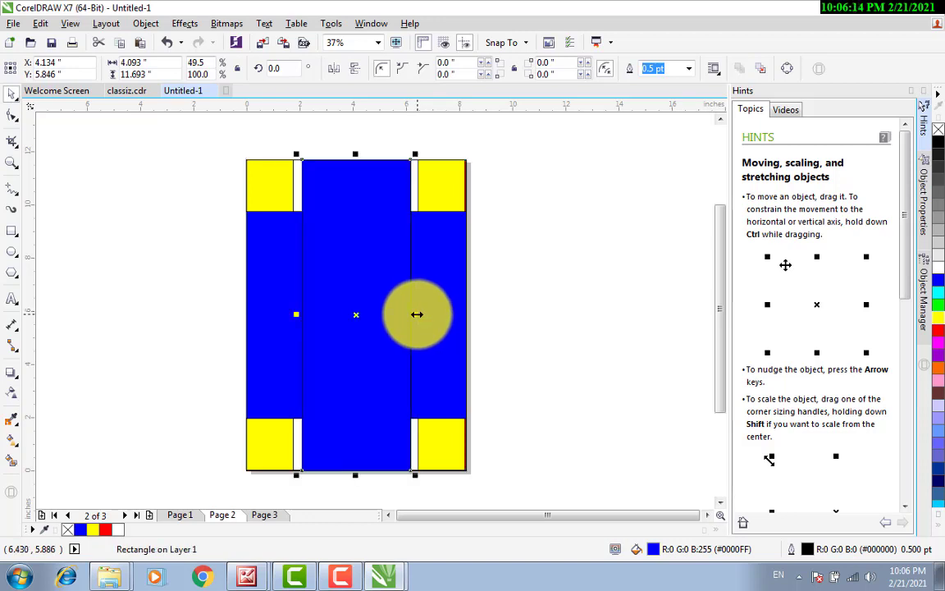
# Make a centred copy of the narrow blue rectangle about 4.65 inches wide, fill it white, and send it to the back.
pyautogui.moveTo(419, 314); pyautogui.dragTo(424, 314)
pyautogui.press('shift')
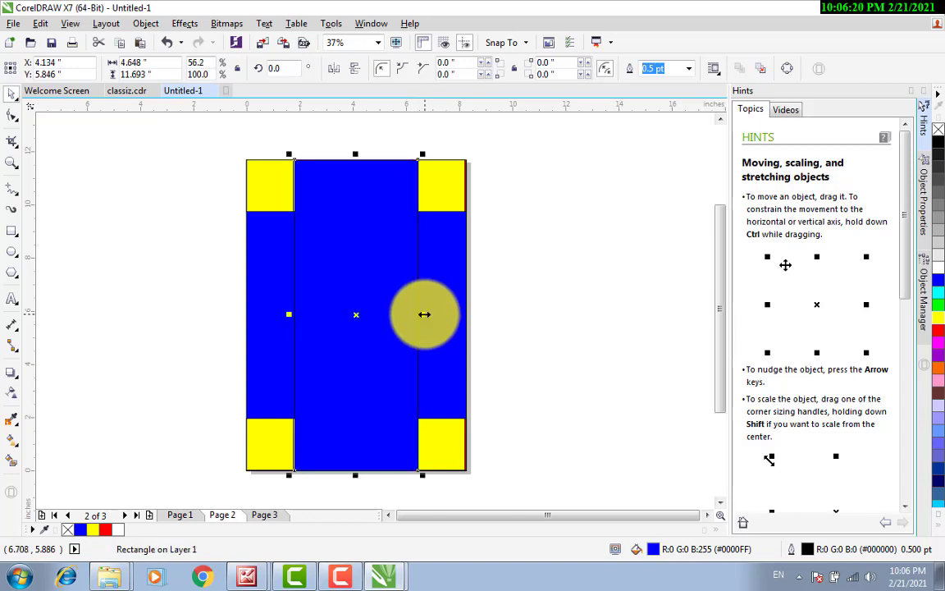
pyautogui.click(937, 269)
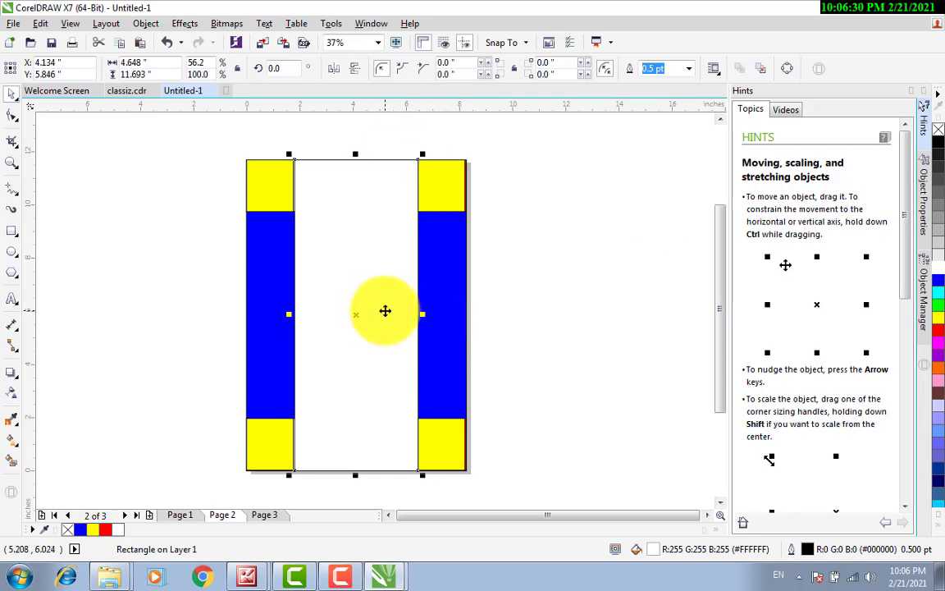
pyautogui.hotkey('ctrl', 'pagedown')
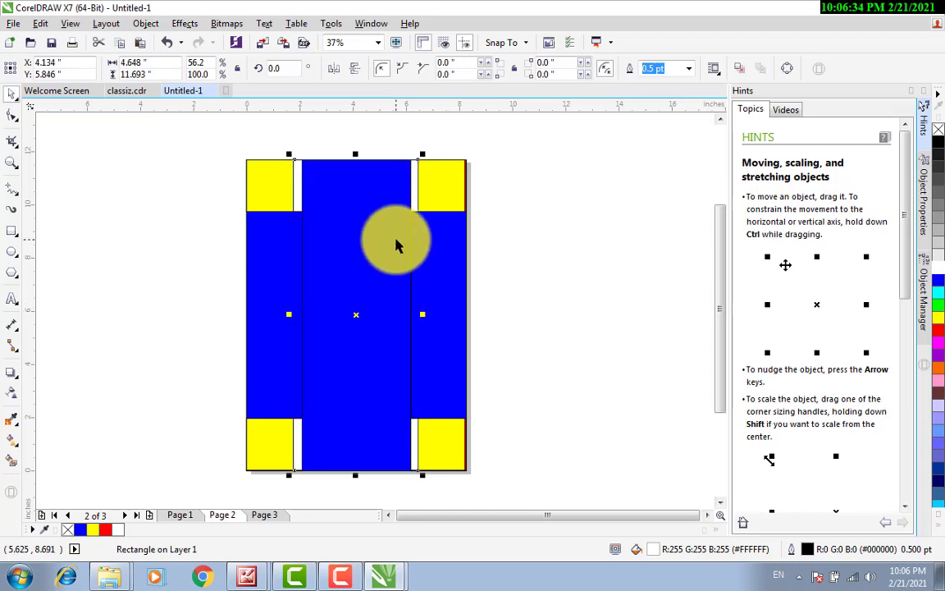
# Select the narrow blue rectangle together with the top strip group, and examine the Order commands for stacking objects.
pyautogui.click(499, 148)
pyautogui.click(349, 215)
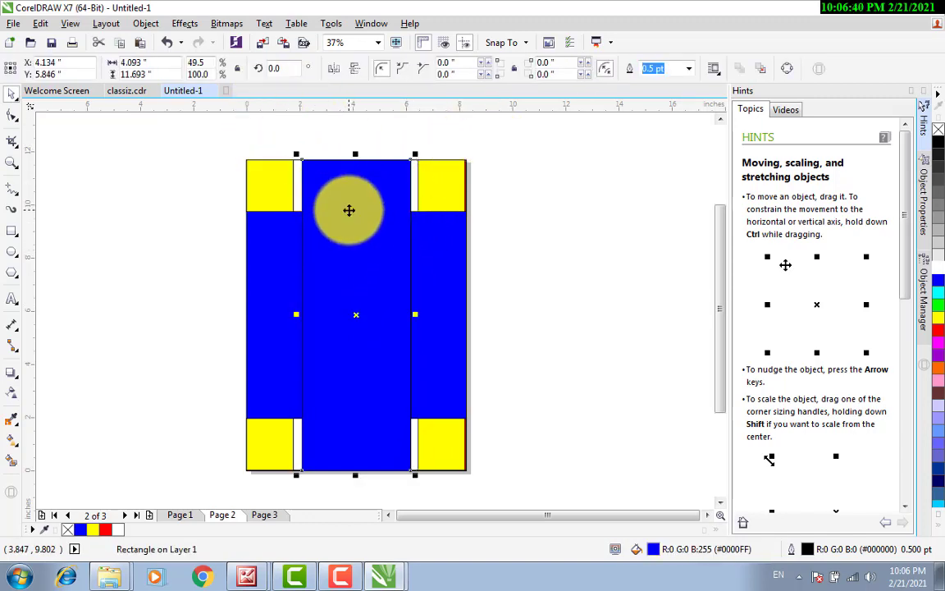
pyautogui.keyDown('shift'); pyautogui.click(300, 201); pyautogui.keyUp('shift')
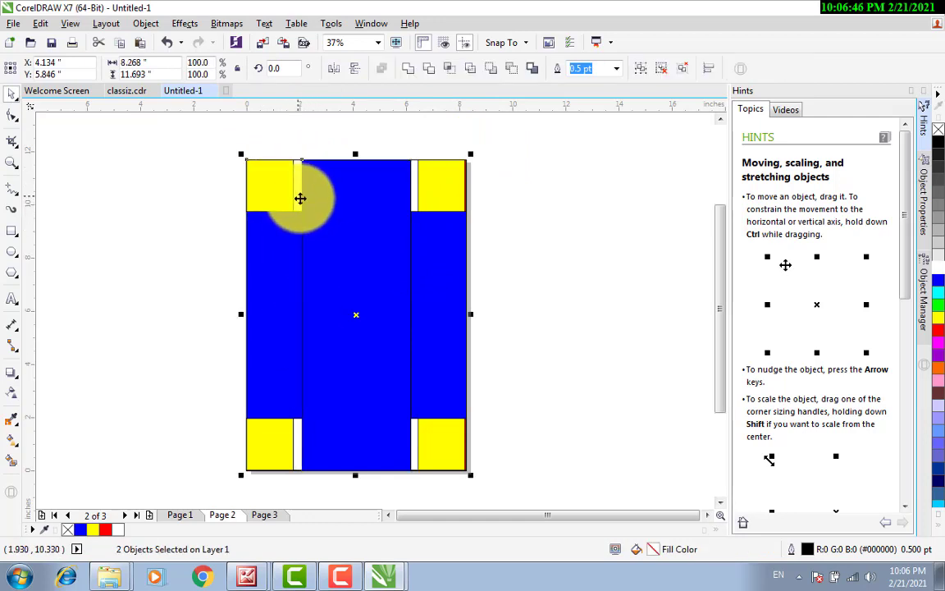
pyautogui.click(351, 215)
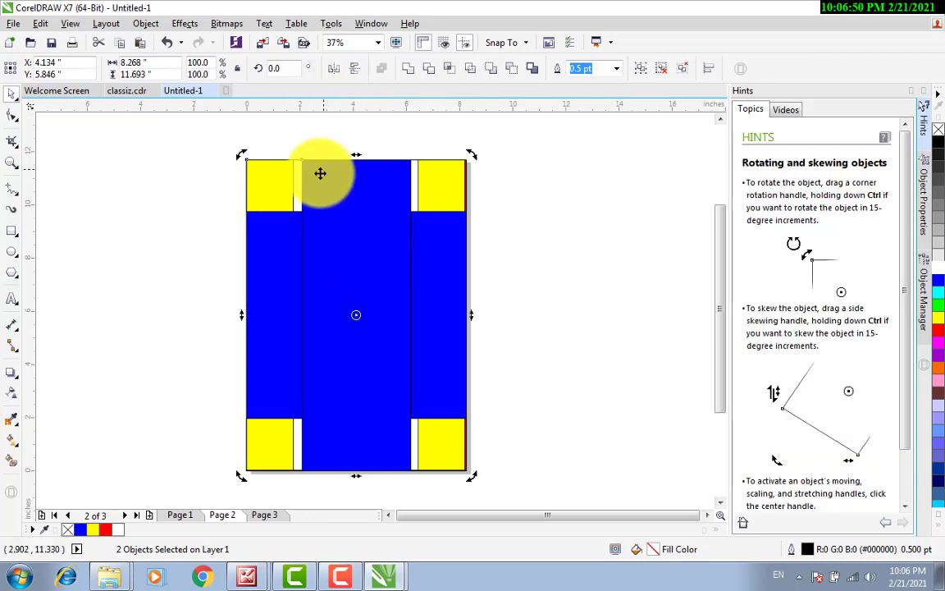
pyautogui.click(145, 24)
pyautogui.moveTo(108, 26)
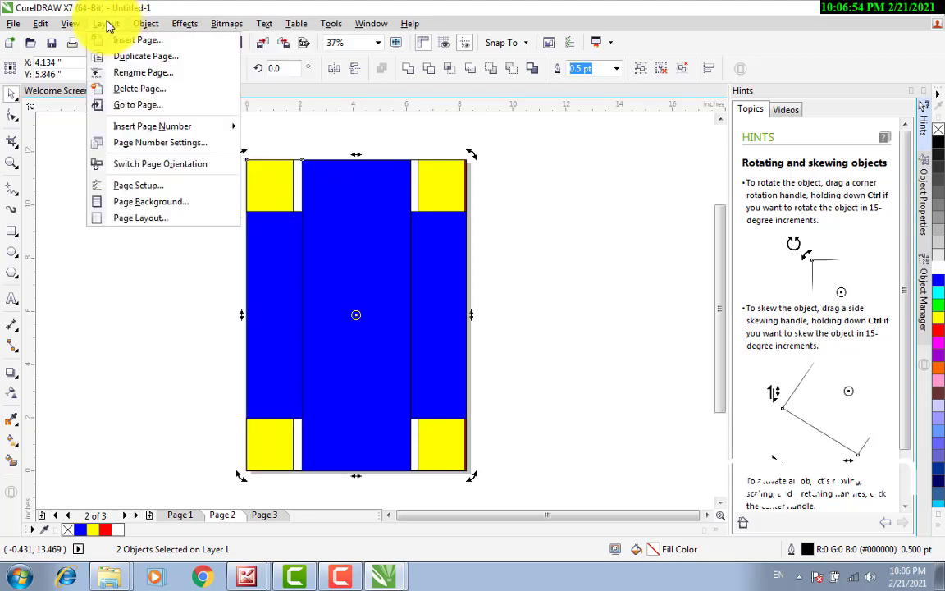
pyautogui.moveTo(74, 28)
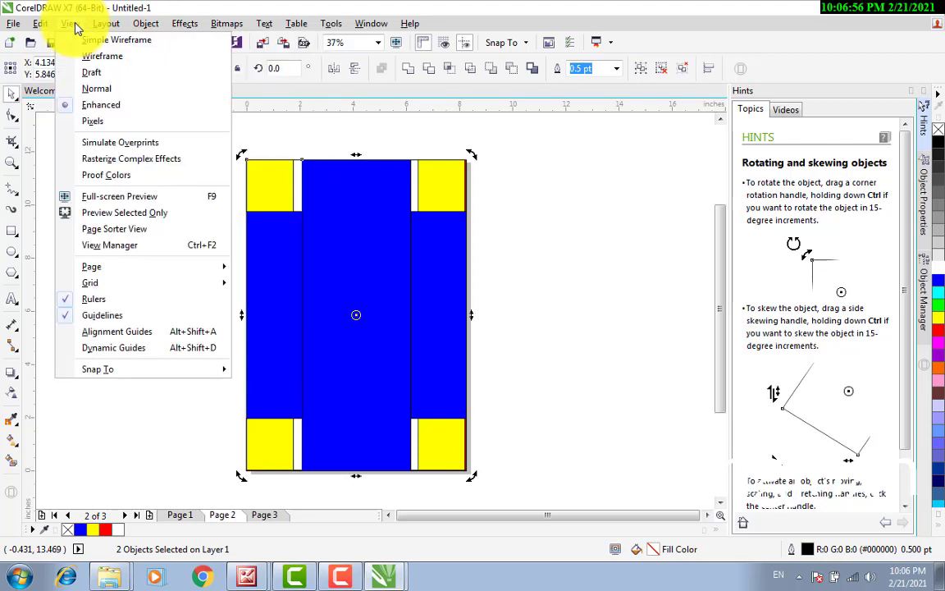
pyautogui.moveTo(139, 27)
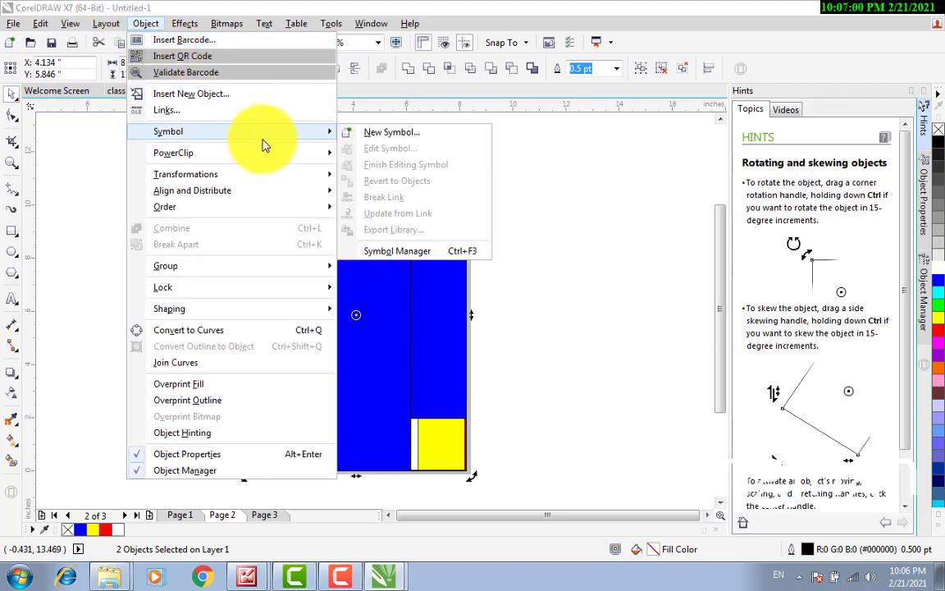
pyautogui.moveTo(308, 210)
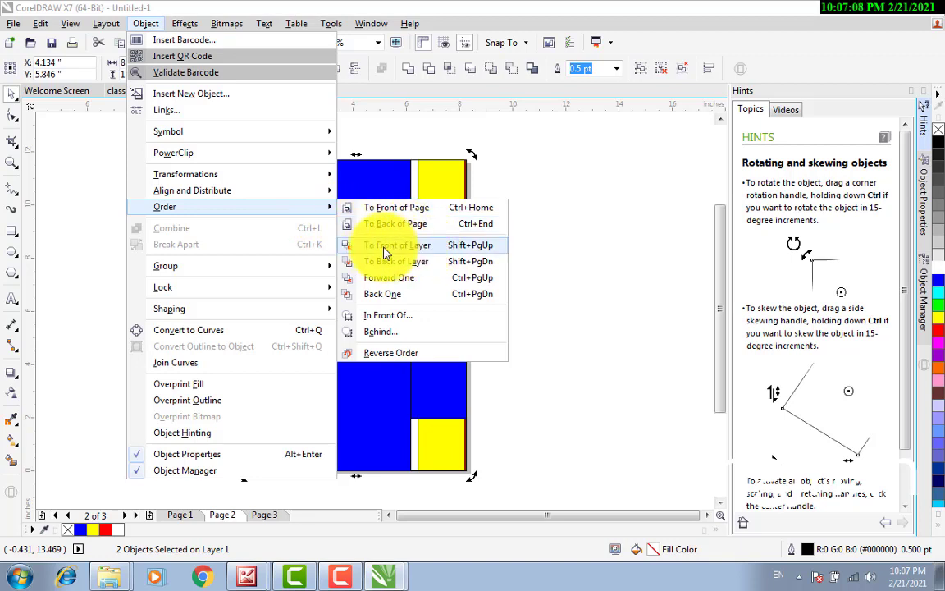
pyautogui.click(425, 257)
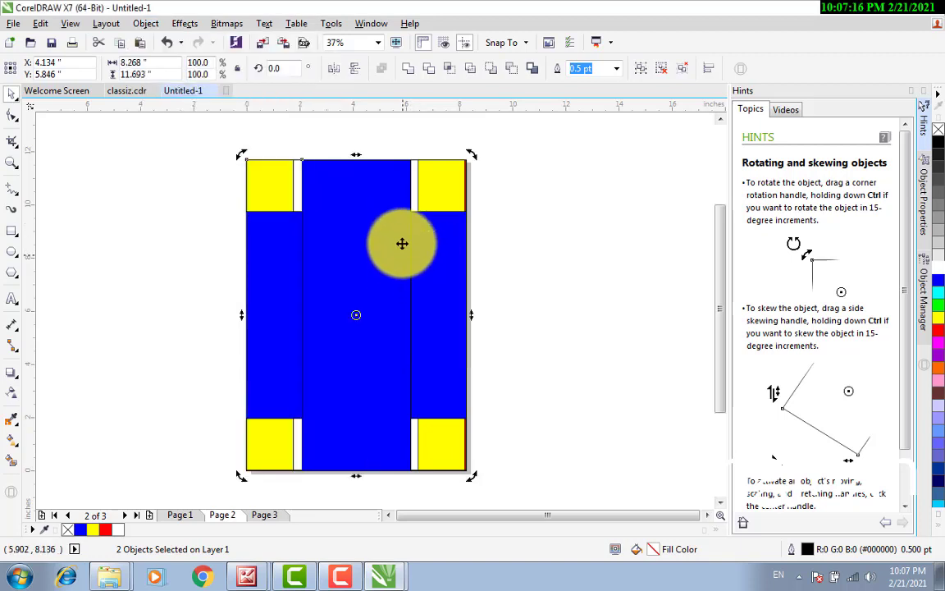
# Fill the page-size blue rectangle behind the narrow one with green.
pyautogui.click(182, 248)
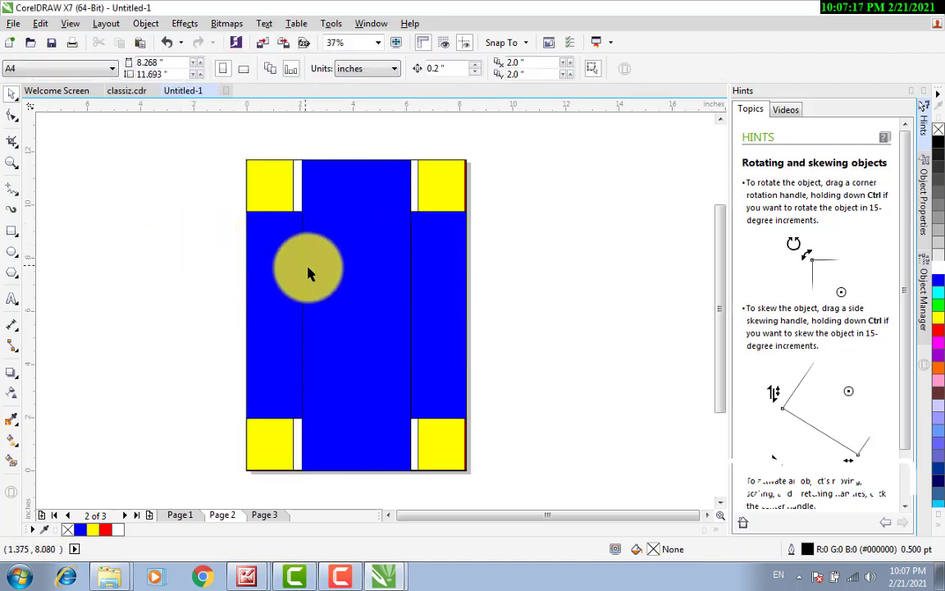
pyautogui.click(432, 273)
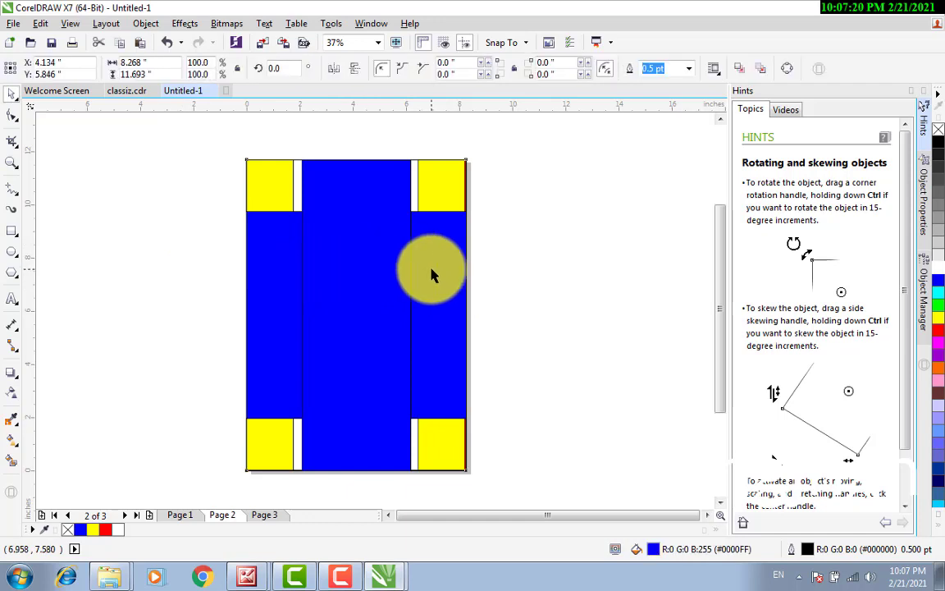
pyautogui.click(938, 305)
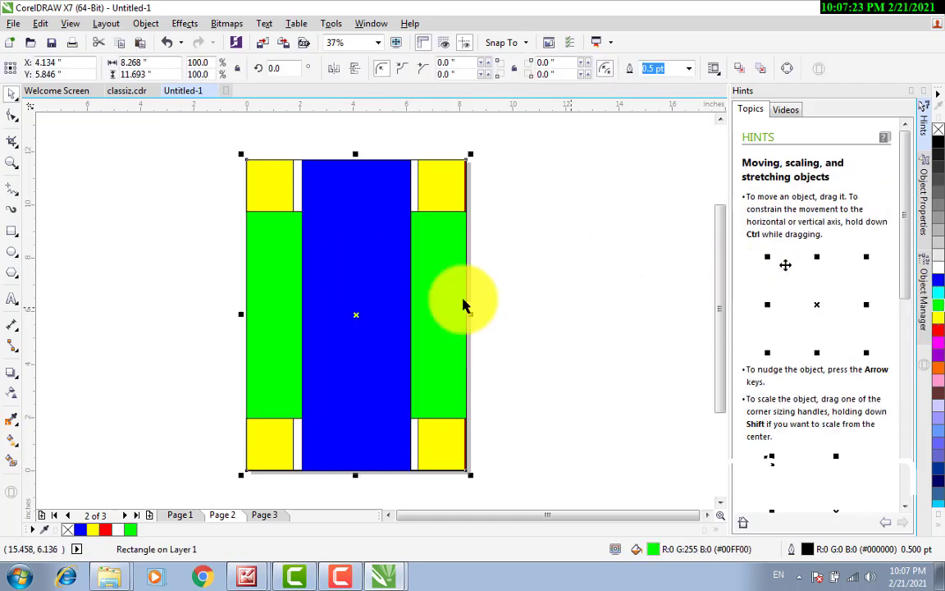
pyautogui.click(147, 284)
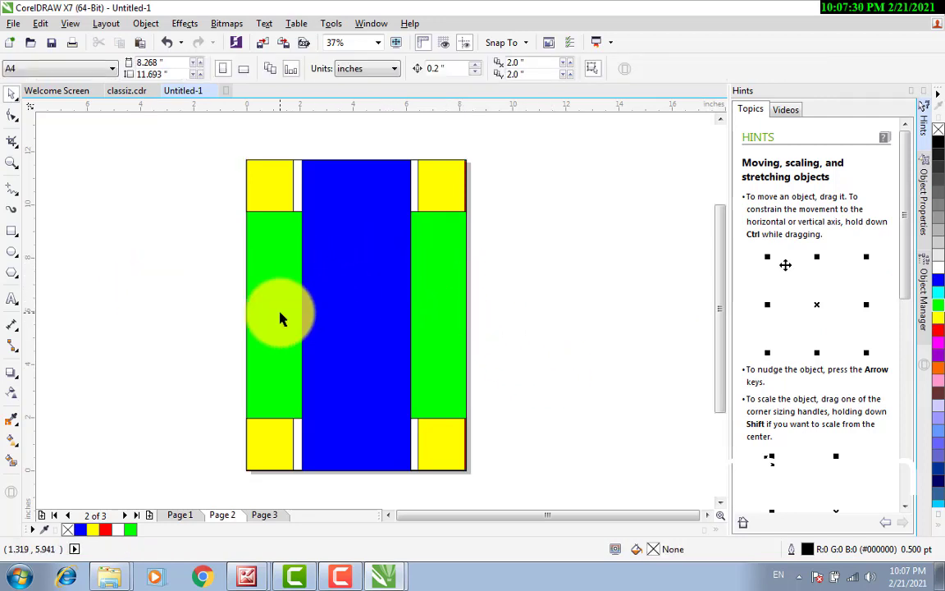
# Undo the green fill and the edits back through the narrow white and blue rectangle copies.
pyautogui.hotkey('ctrl', 'z')
pyautogui.hotkey('ctrl', 'z')
pyautogui.hotkey('ctrl', 'z')
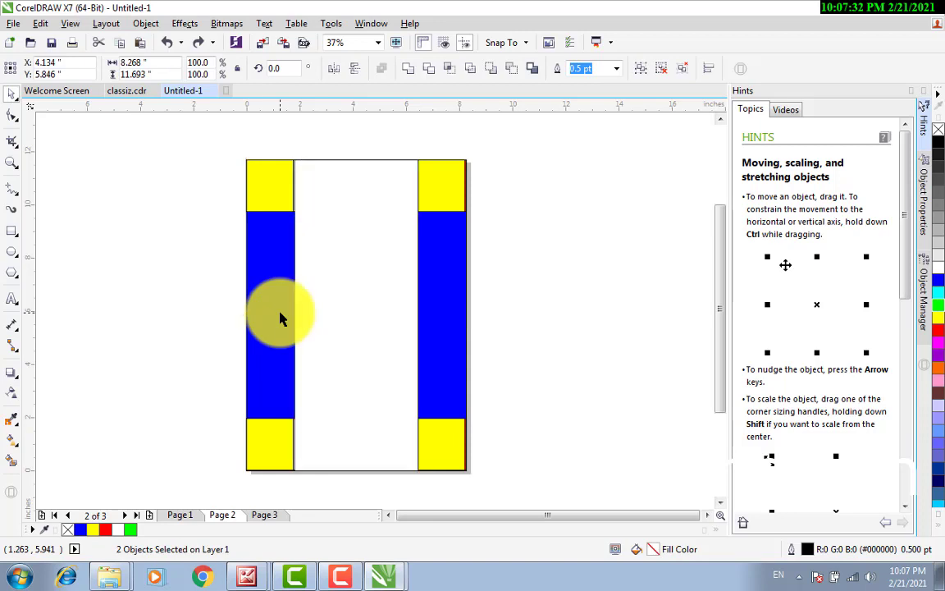
pyautogui.hotkey('ctrl', 'z')
pyautogui.hotkey('ctrl', 'z')
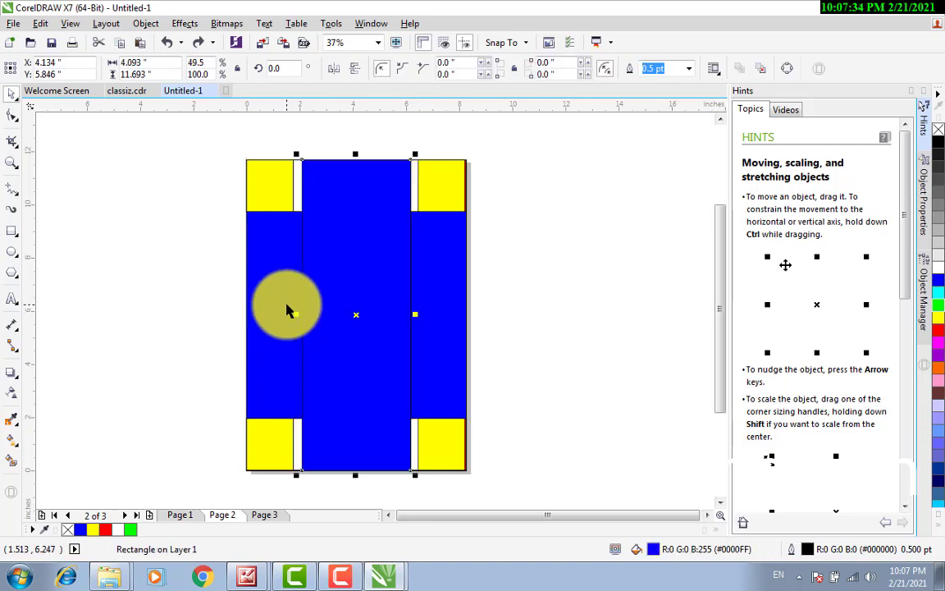
pyautogui.hotkey('ctrl', 'z')
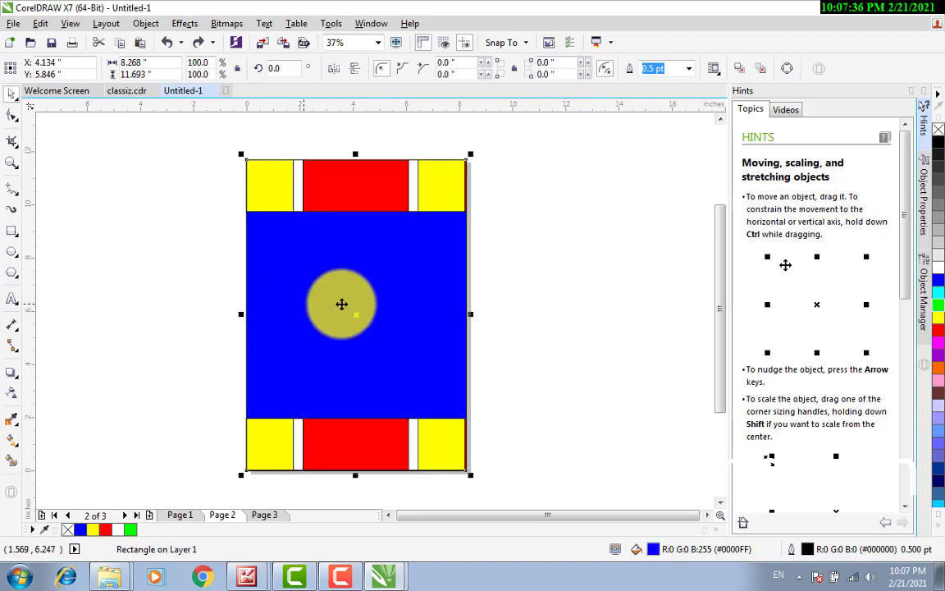
pyautogui.click(203, 303)
pyautogui.click(360, 272)
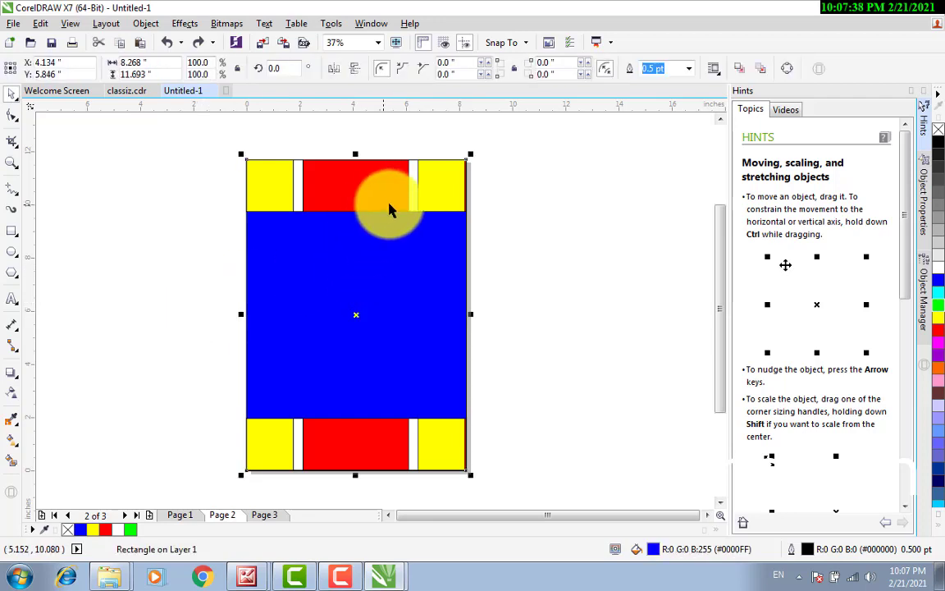
pyautogui.click(498, 203)
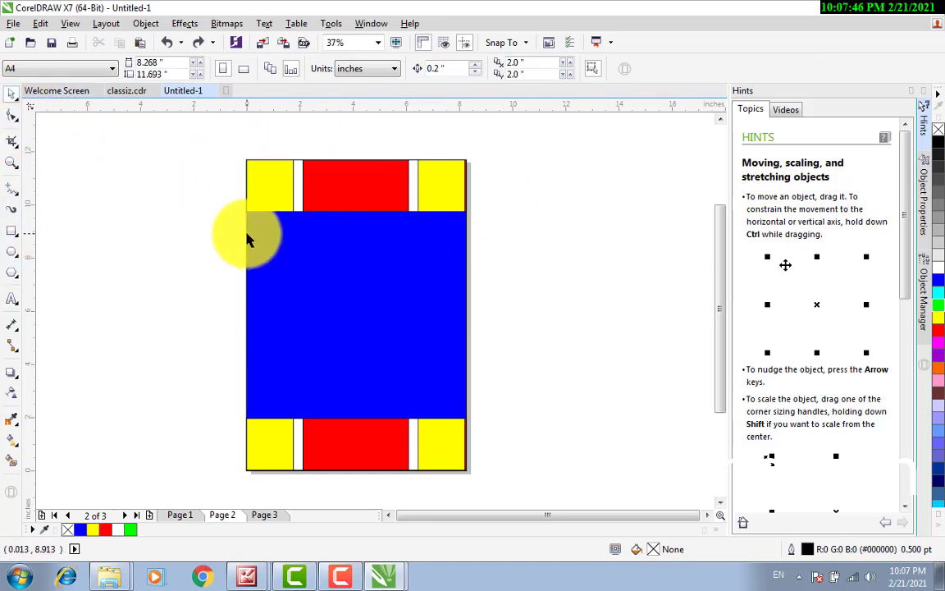
# Group all four objects of the layout and move the group off the page to its left.
pyautogui.moveTo(200, 122); pyautogui.dragTo(515, 493)
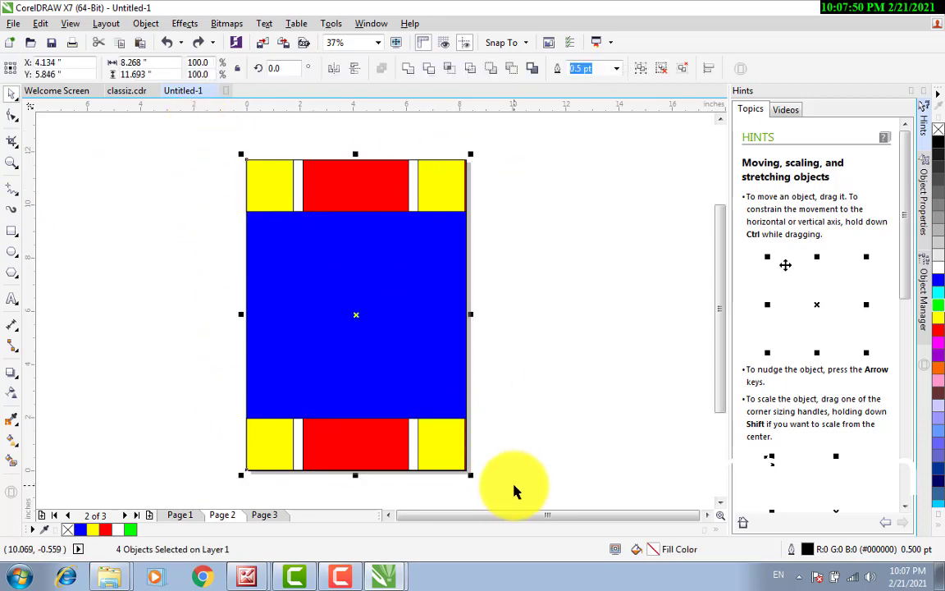
pyautogui.hotkey('ctrl', 'g')
pyautogui.moveTo(366, 325); pyautogui.dragTo(115, 306)
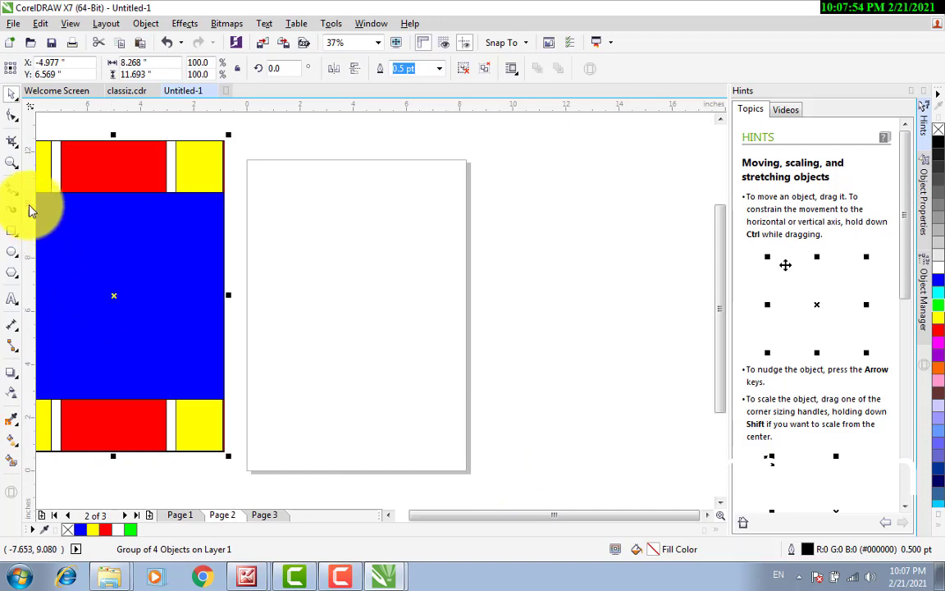
# Create a page-size rectangle on the empty page and fill it green.
pyautogui.doubleClick(11, 232)
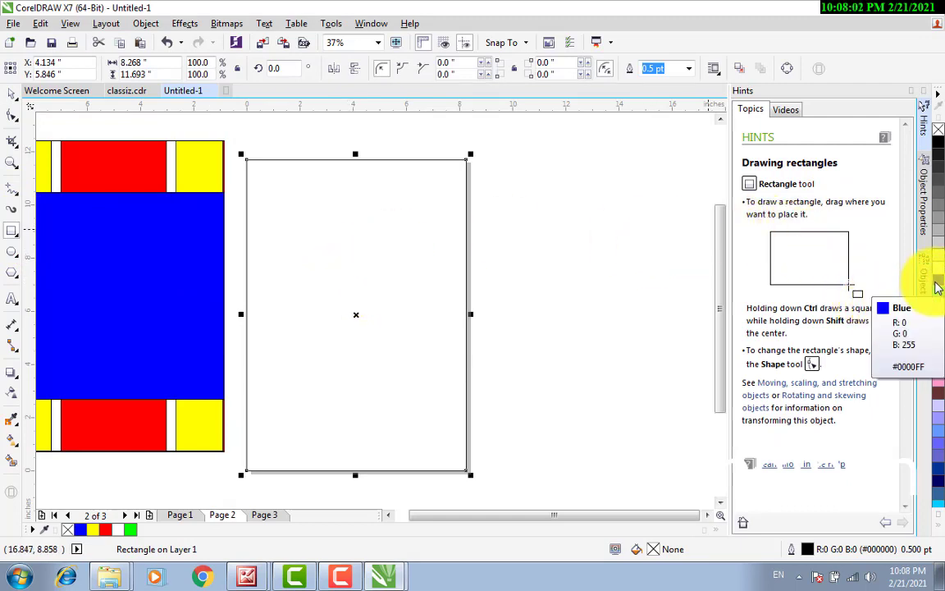
pyautogui.click(938, 283)
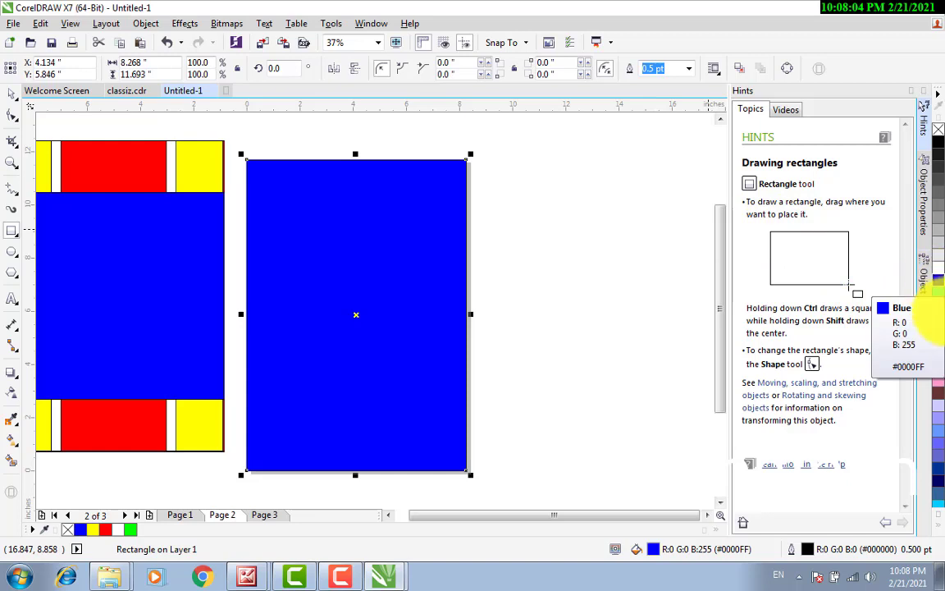
pyautogui.click(938, 313)
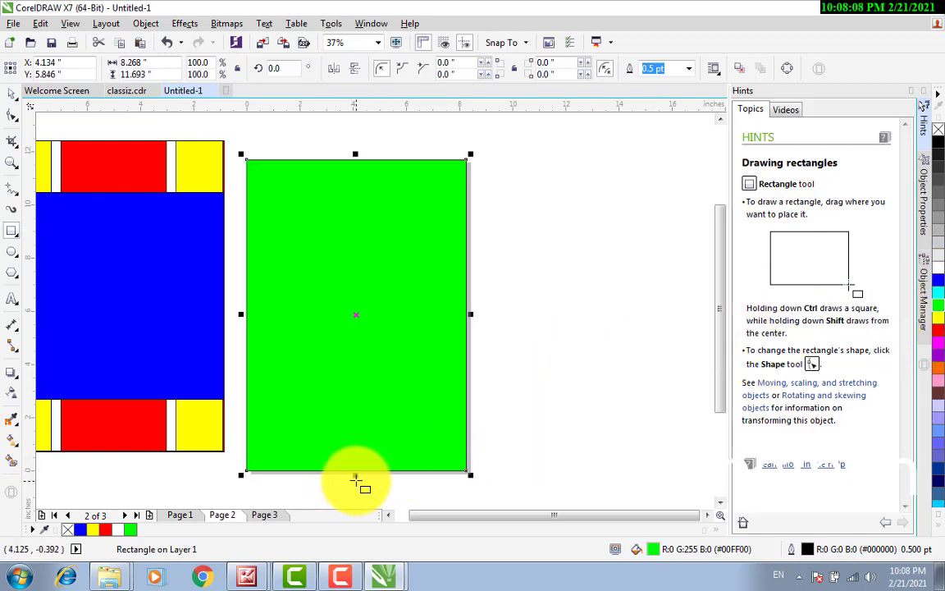
# Make a full-width copy of the green rectangle, shortened about its centre to about 1.59 inches high, and fill it red.
pyautogui.press('shift')
pyautogui.moveTo(354, 473); pyautogui.dragTo(360, 343)
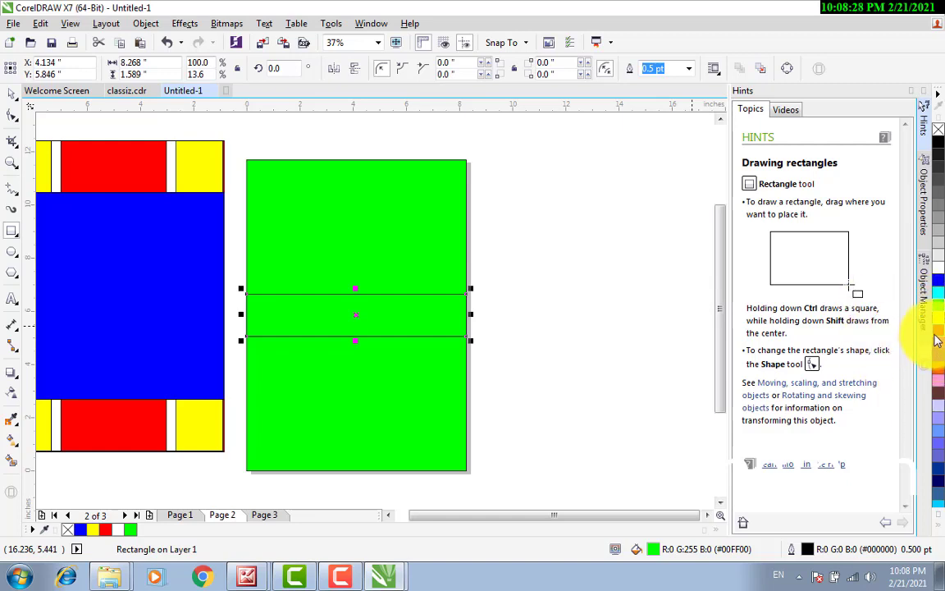
pyautogui.click(939, 337)
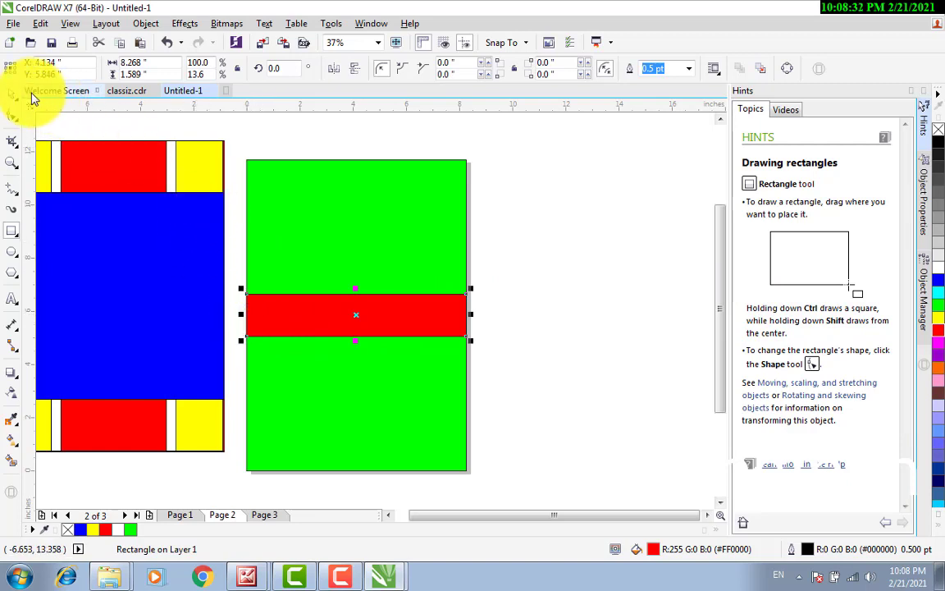
# Make a full-height copy of the green rectangle, narrowed about its centre to about 1.19 inches wide, and fill it red.
pyautogui.click(13, 94)
pyautogui.click(257, 183)
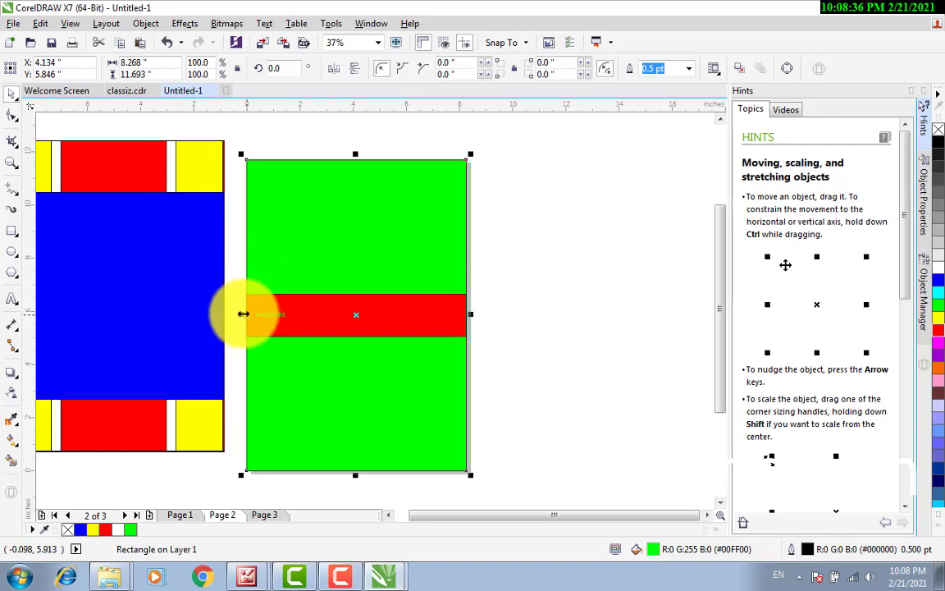
pyautogui.moveTo(242, 313); pyautogui.dragTo(335, 326)
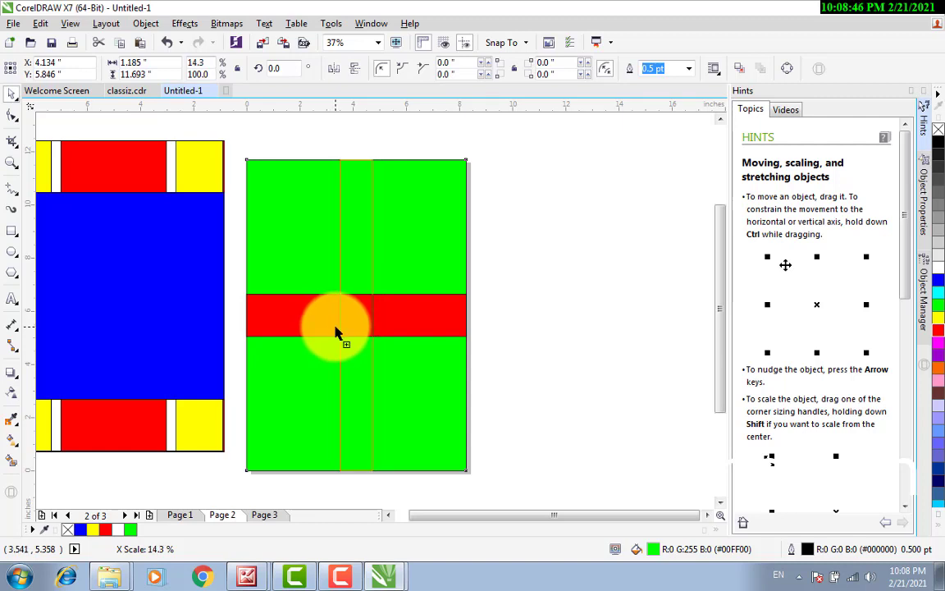
pyautogui.moveTo(335, 331); pyautogui.dragTo(334, 332)
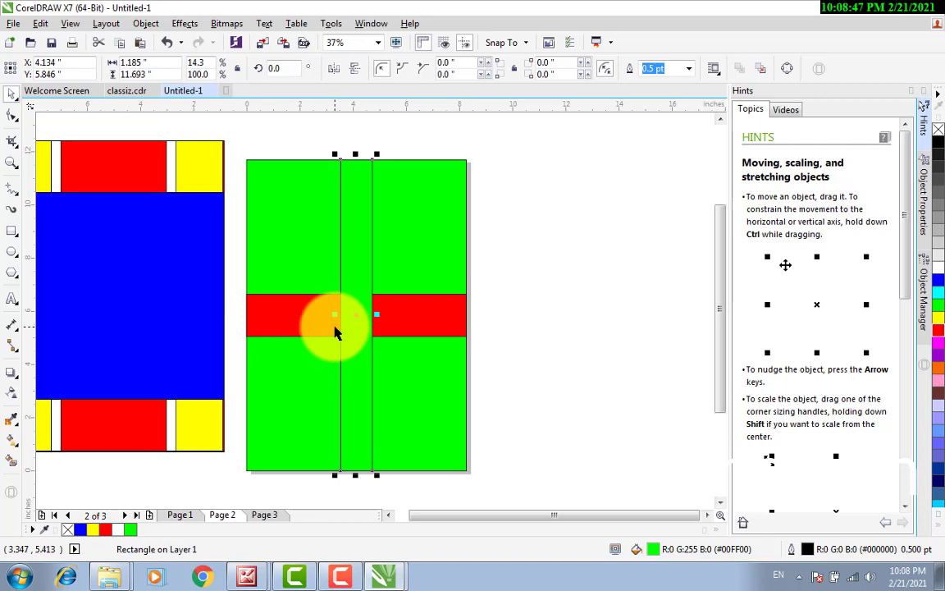
pyautogui.click(940, 332)
pyautogui.click(581, 256)
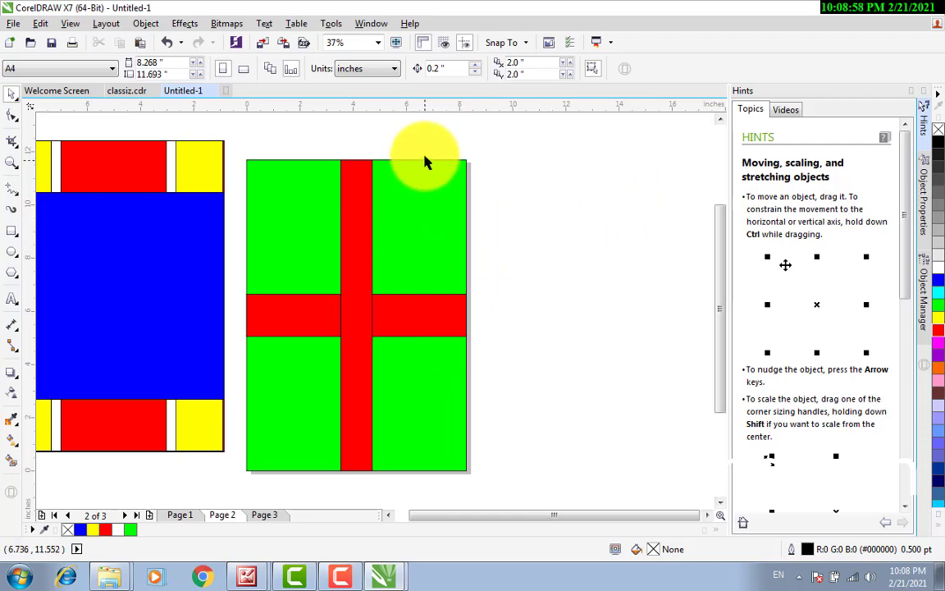
# Remove the black outline from the page-size green rectangle.
pyautogui.scroll(2, 422, 154)
pyautogui.scroll(1, 446, 196)
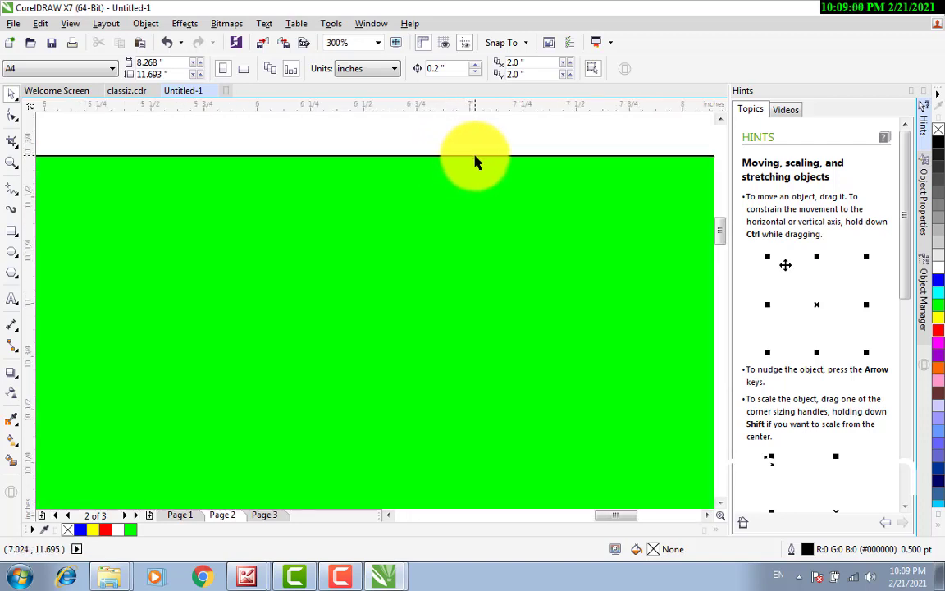
pyautogui.scroll(5, 476, 160)
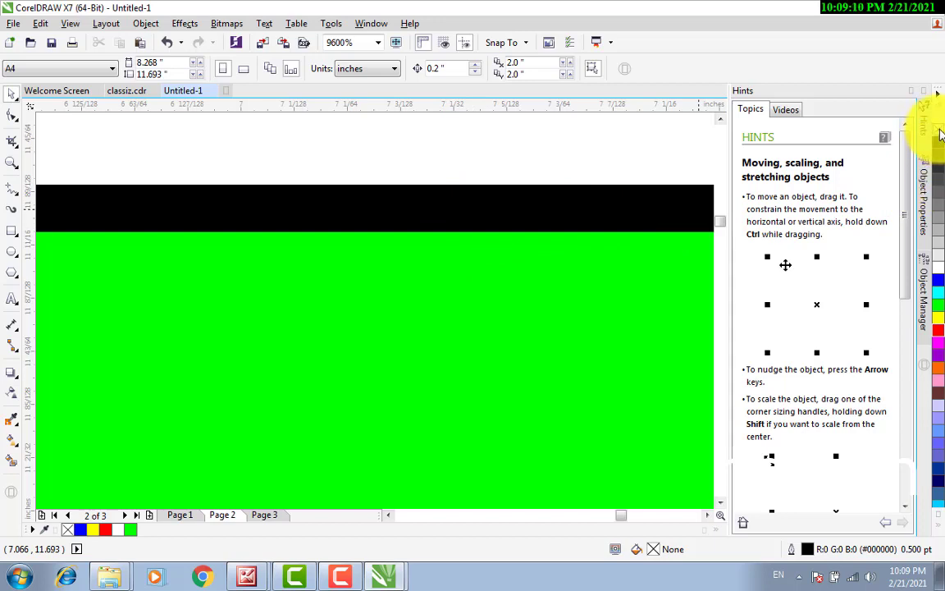
pyautogui.click(628, 230)
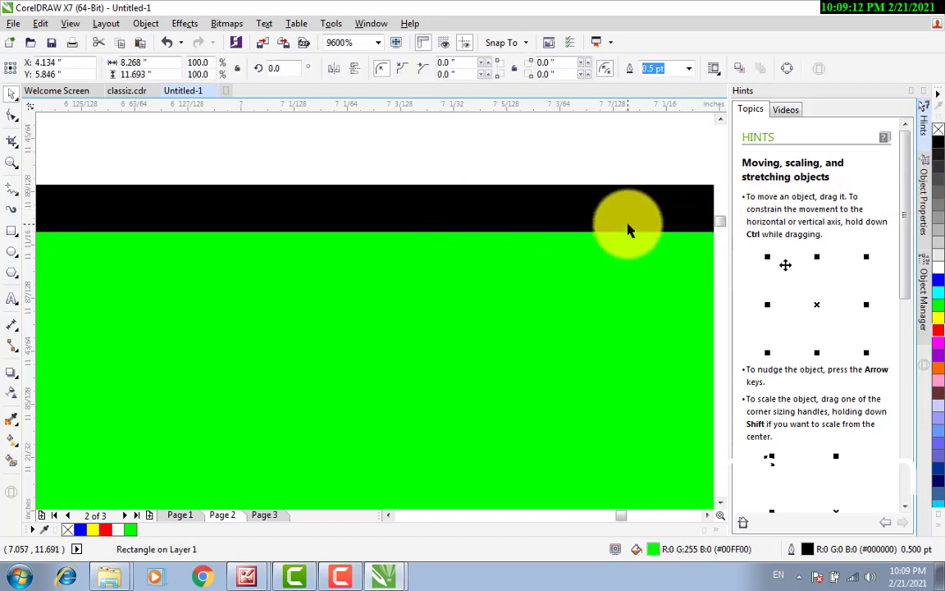
pyautogui.rightClick(940, 133)
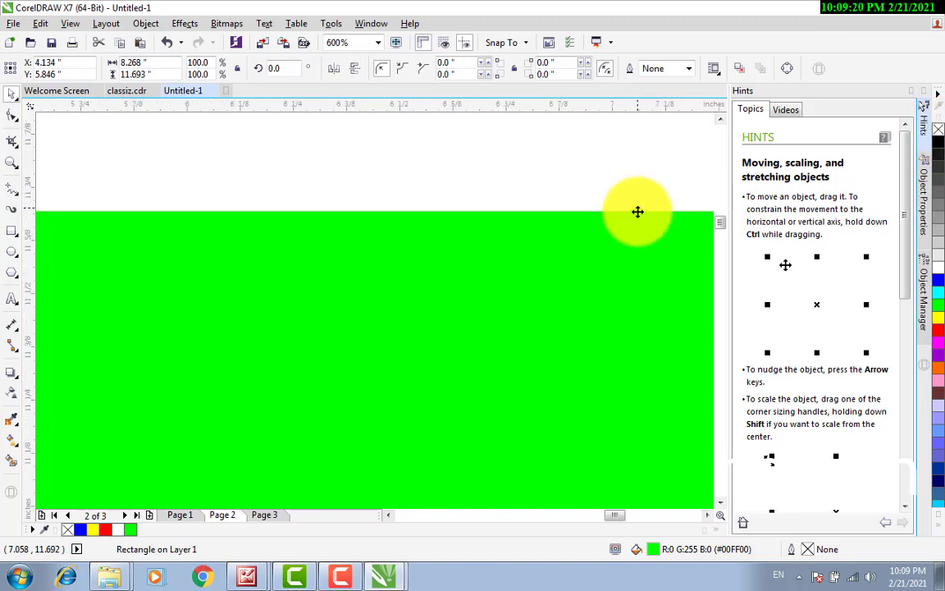
# Remove the vertical red strip's outline by setting its Outline Pen width to None.
pyautogui.scroll(-8, 637, 211)
pyautogui.scroll(3, 559, 211)
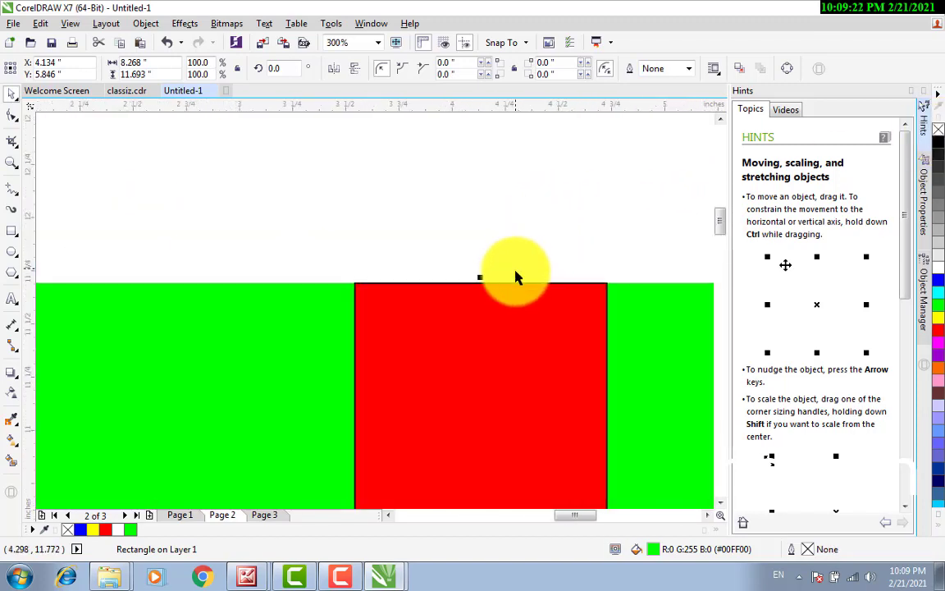
pyautogui.scroll(3, 504, 306)
pyautogui.scroll(-3, 494, 192)
pyautogui.scroll(3, 541, 175)
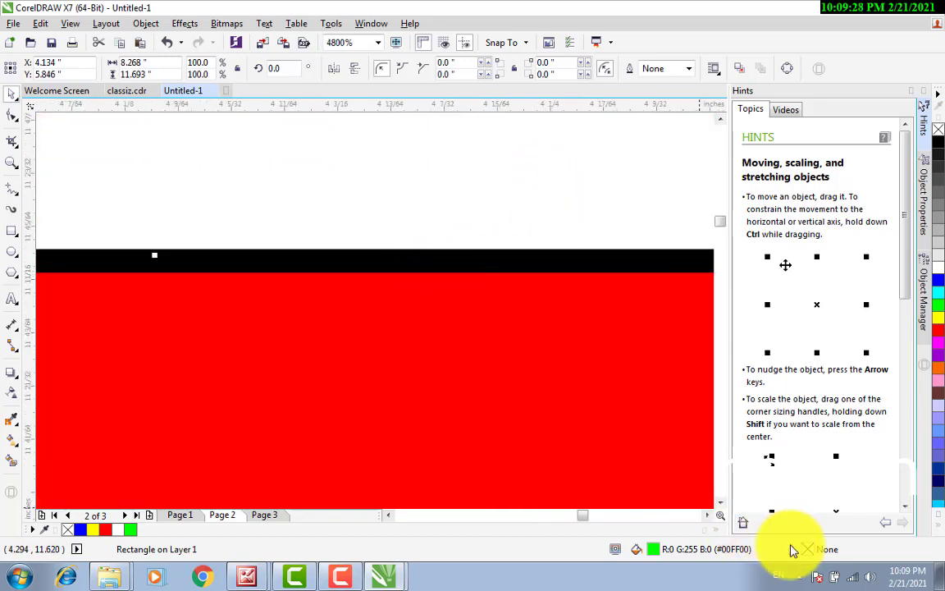
pyautogui.click(500, 268)
pyautogui.click(488, 317)
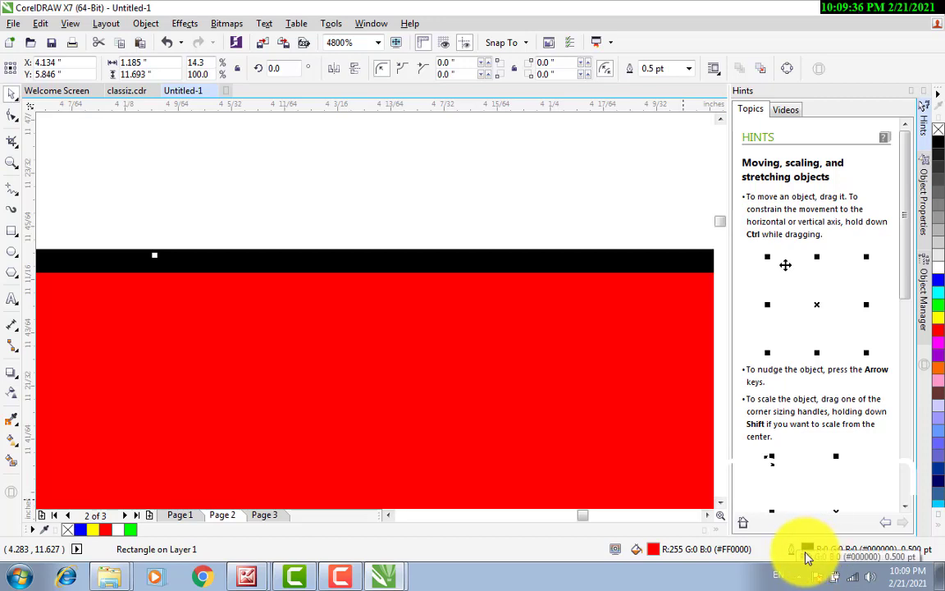
pyautogui.rightClick(452, 24)
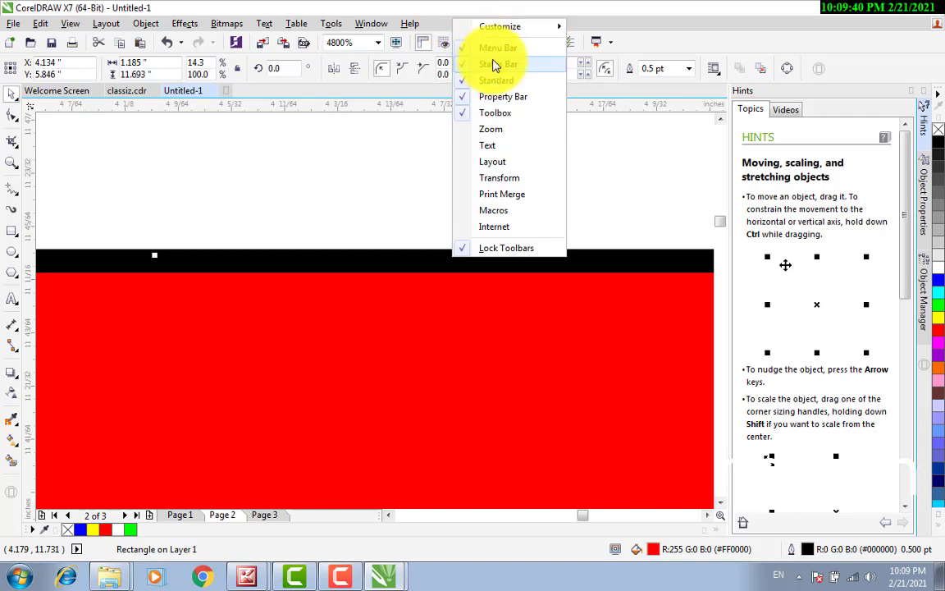
pyautogui.click(374, 153)
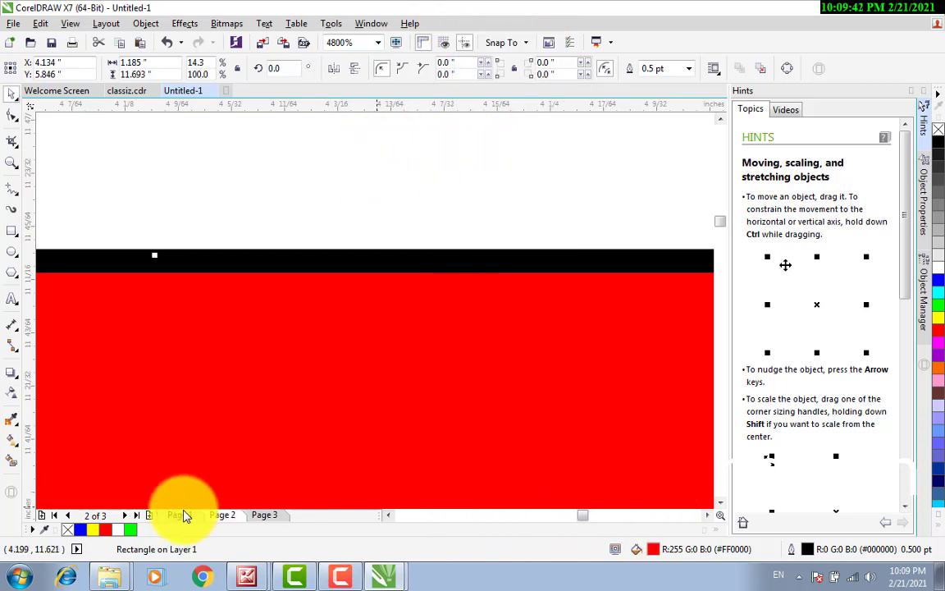
pyautogui.doubleClick(808, 549)
pyautogui.doubleClick(810, 555)
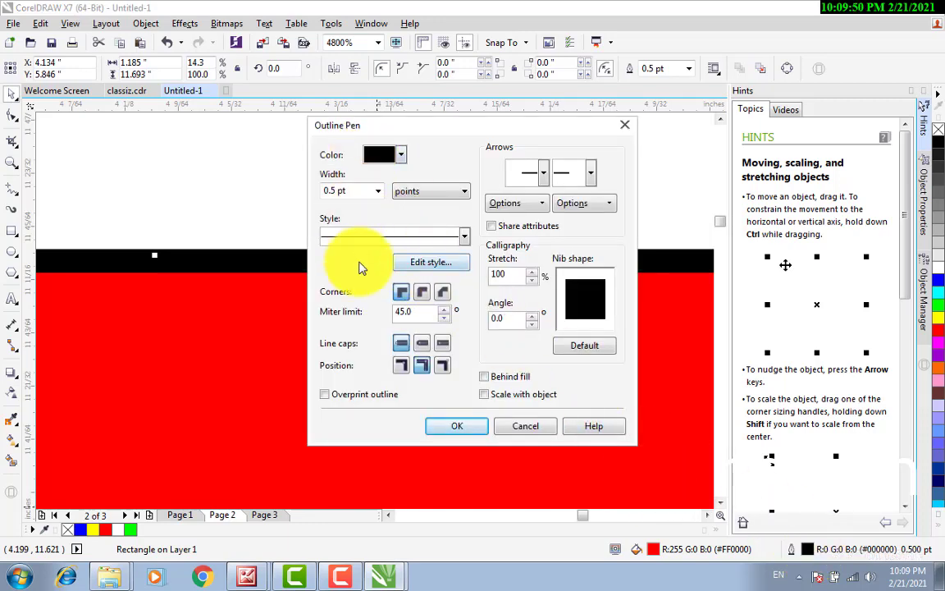
pyautogui.click(378, 192)
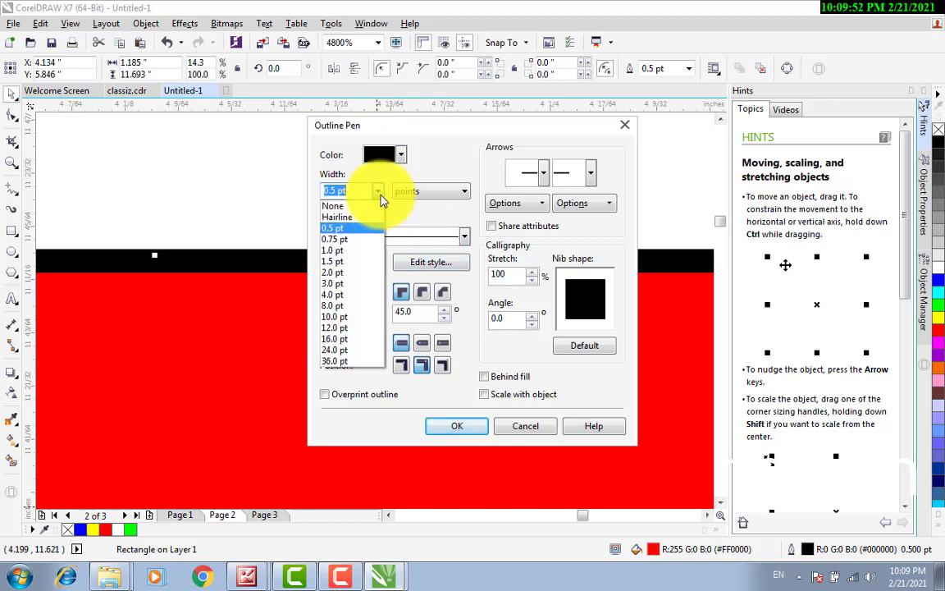
pyautogui.click(349, 212)
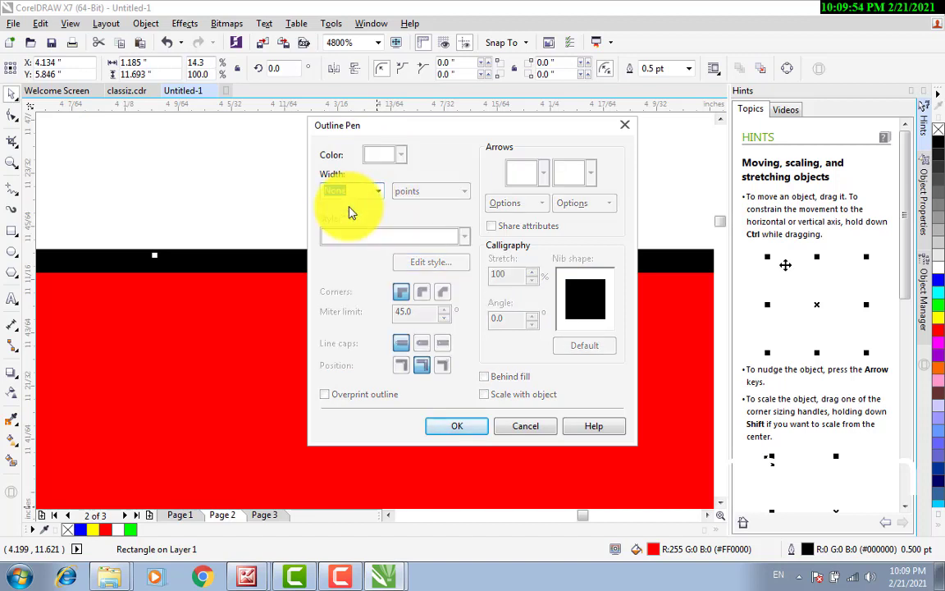
pyautogui.click(464, 431)
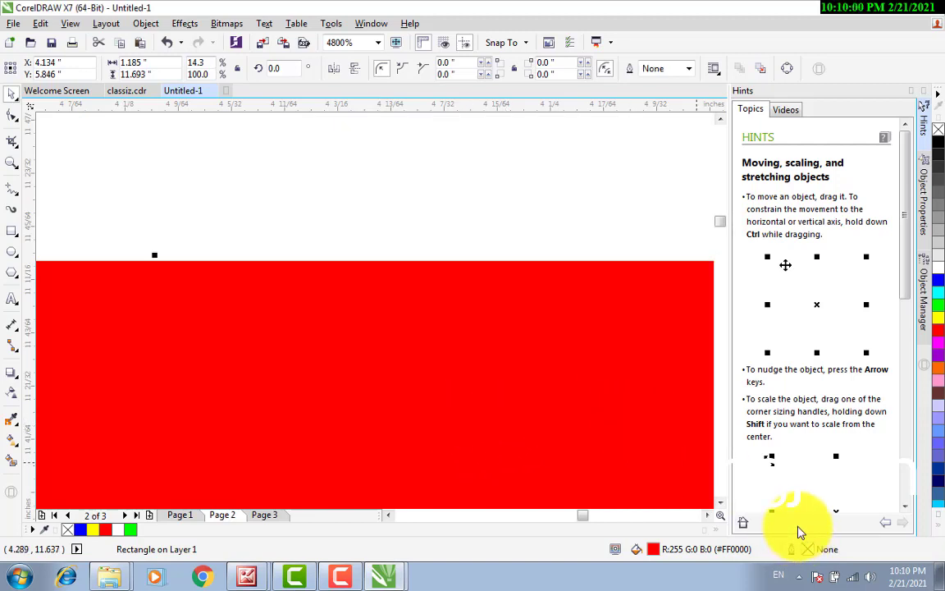
# Review the vertical red strip's Outline Pen settings and close them without changes.
pyautogui.press('F12')
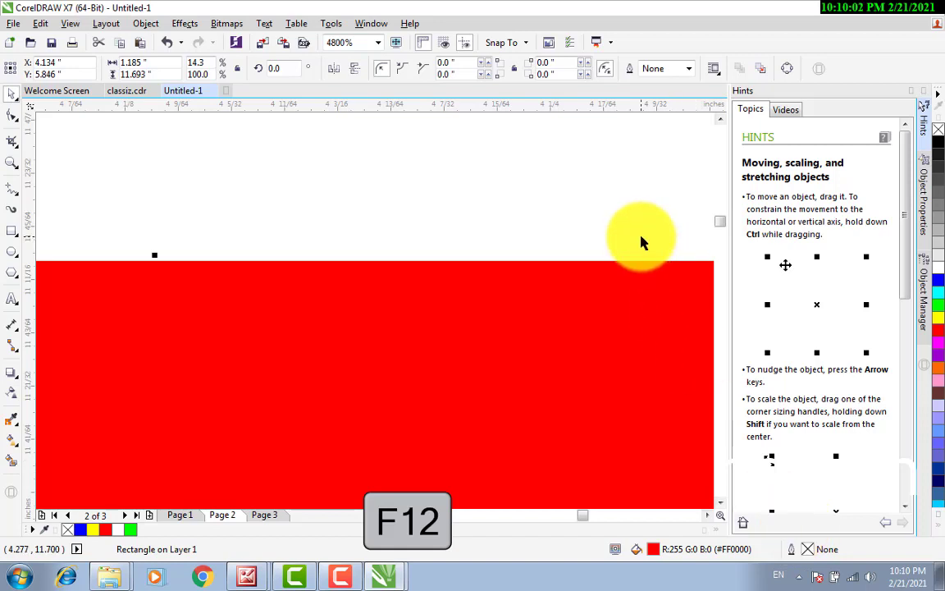
pyautogui.press('F12')
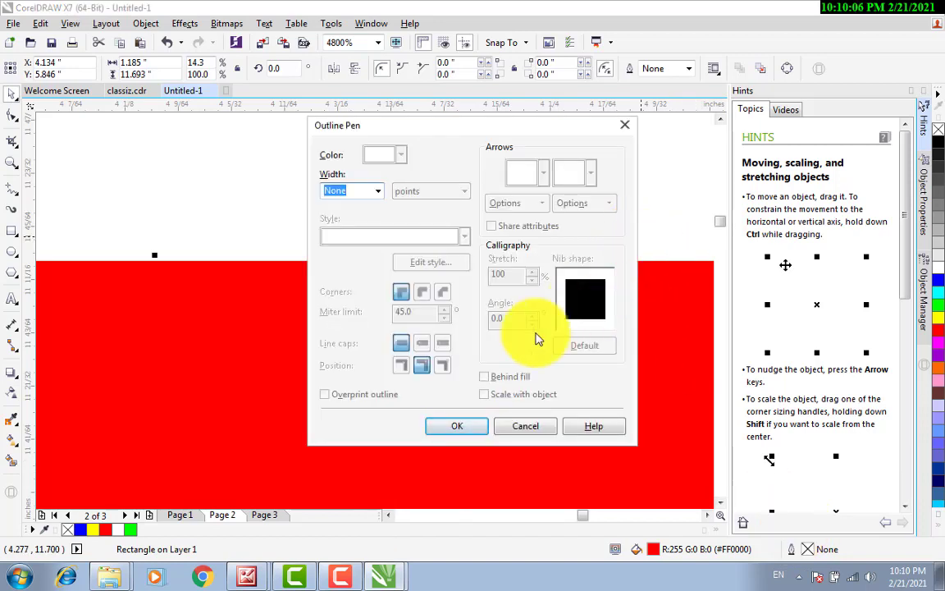
pyautogui.click(526, 430)
# Fit all objects in the view and clear the selection.
pyautogui.scroll(-4, 485, 330)
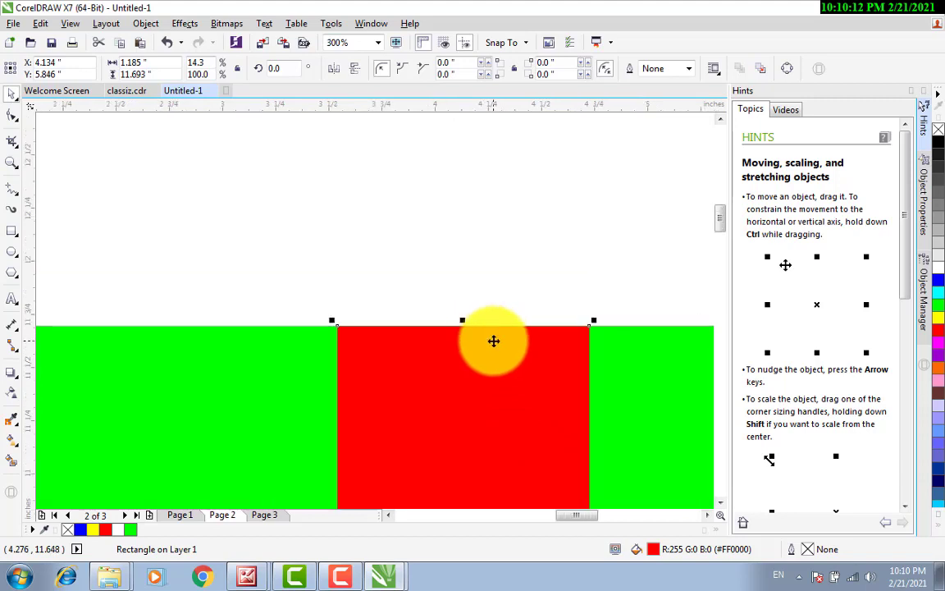
pyautogui.scroll(-4, 716, 226)
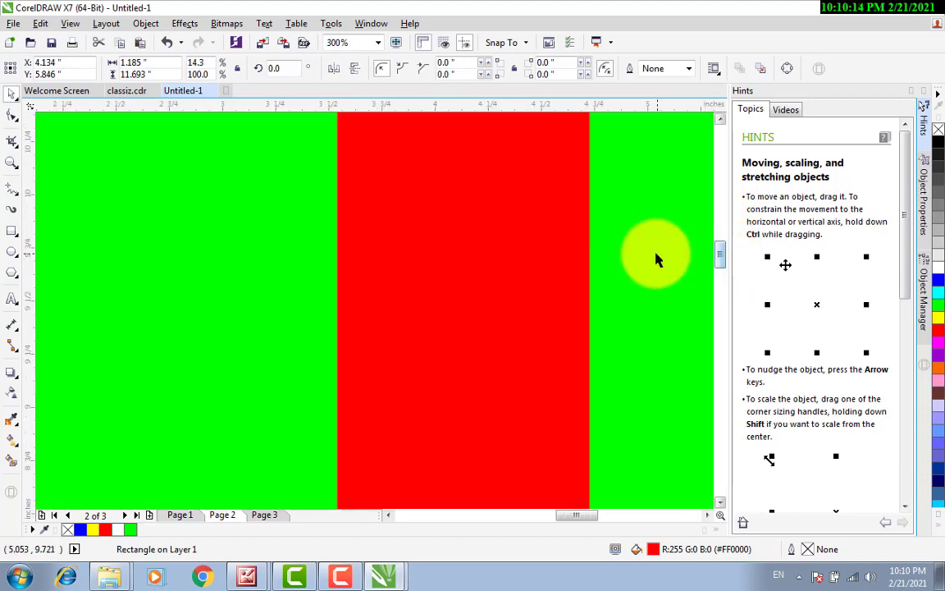
pyautogui.click(378, 42)
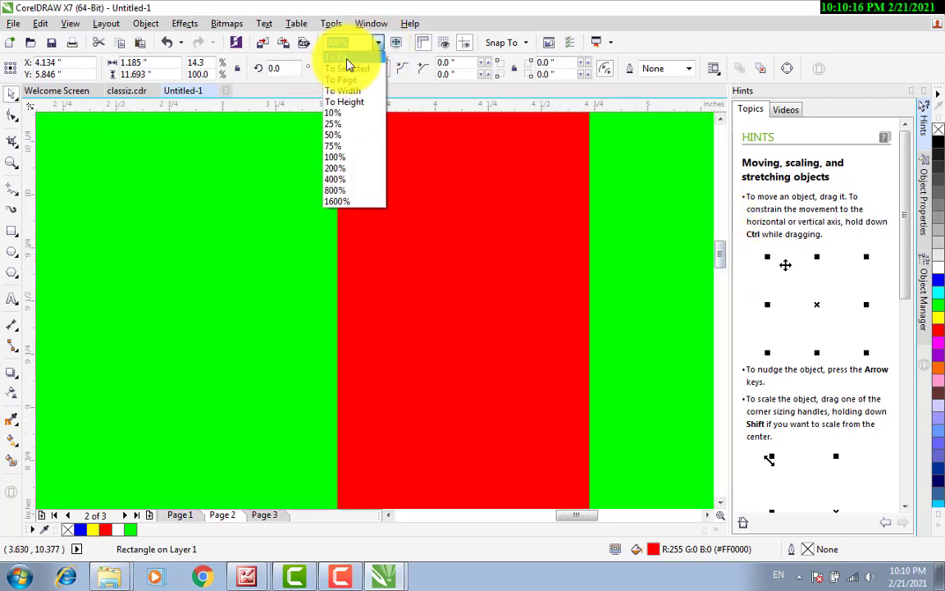
pyautogui.click(348, 67)
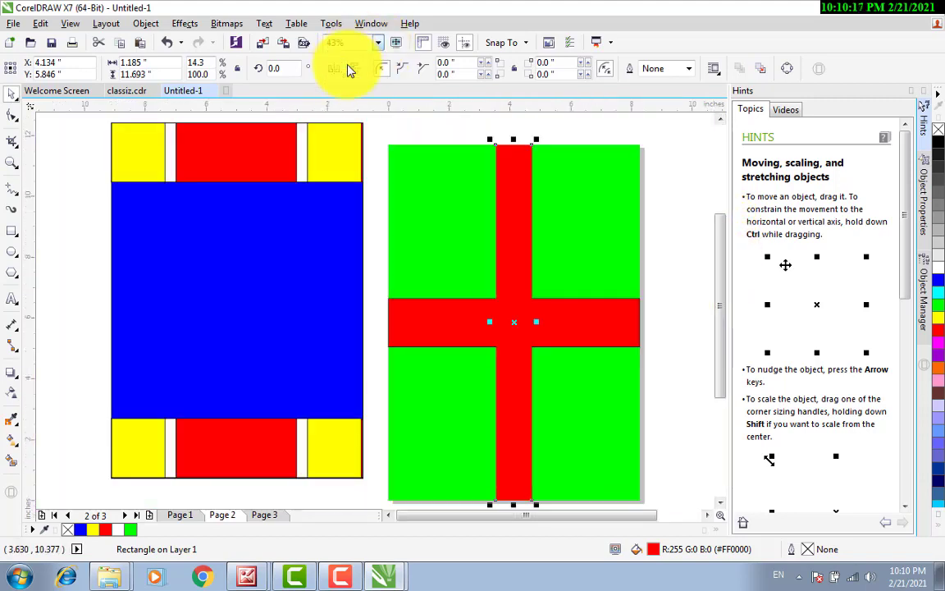
pyautogui.click(60, 244)
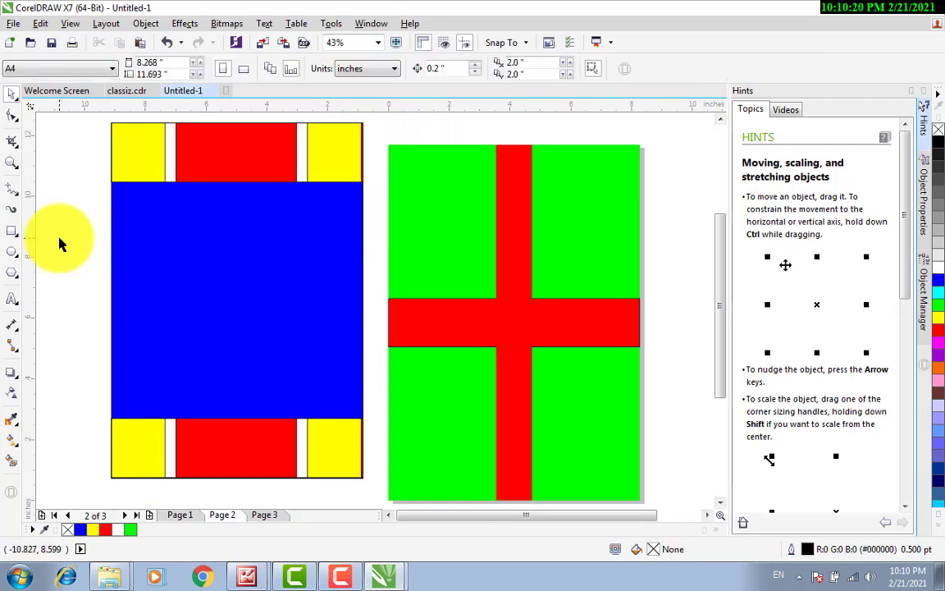